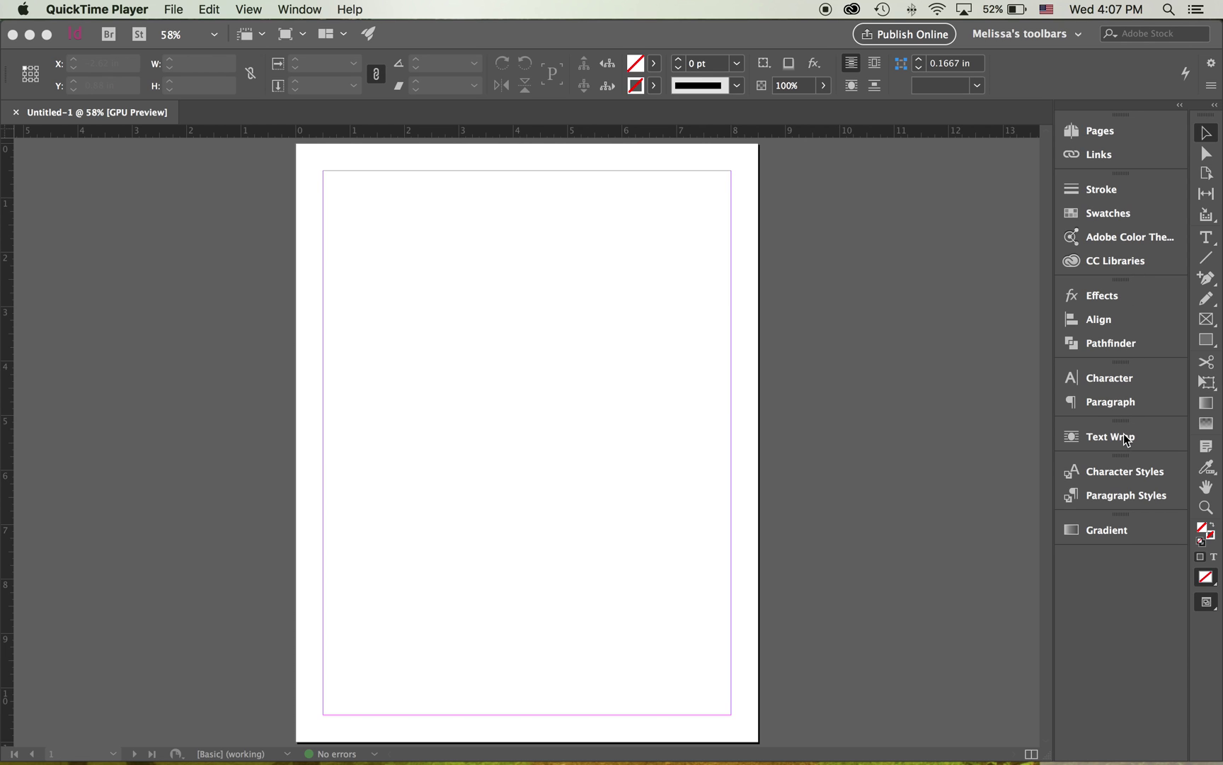
Bring InDesign to the front and browse the list of available panels
left_click(289, 164)
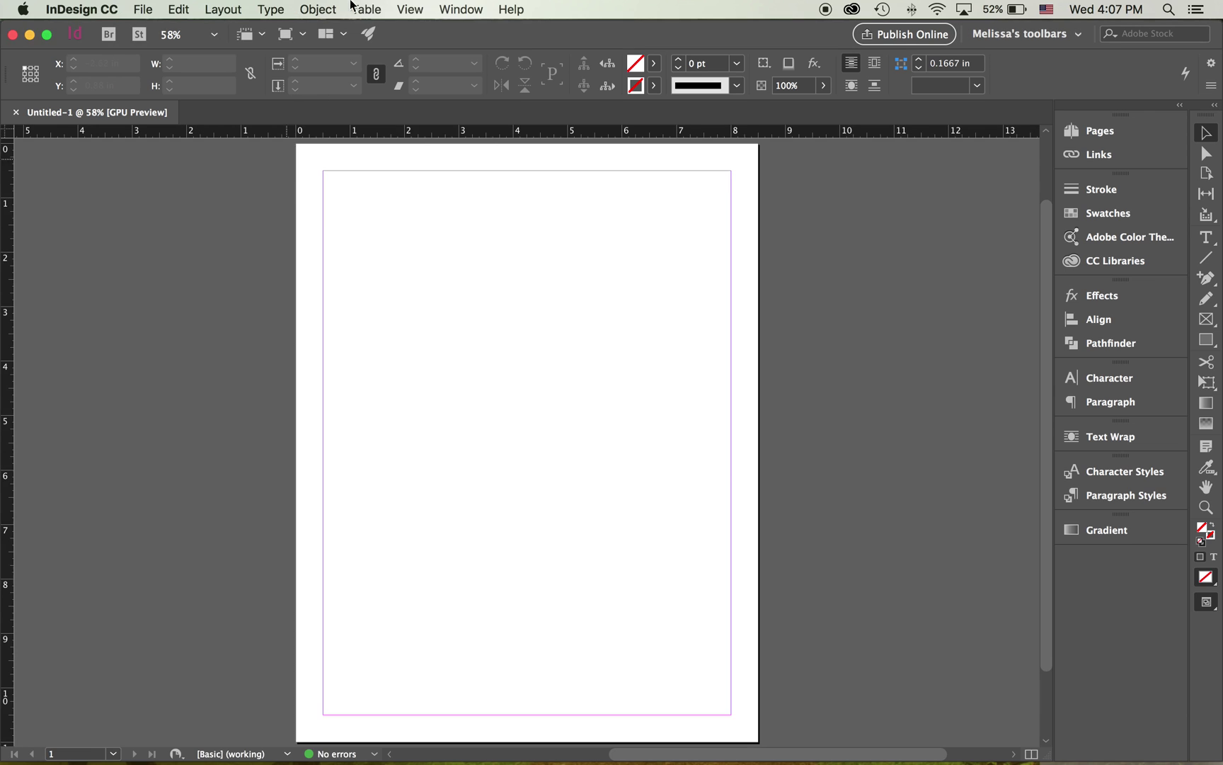
left_click(450, 11)
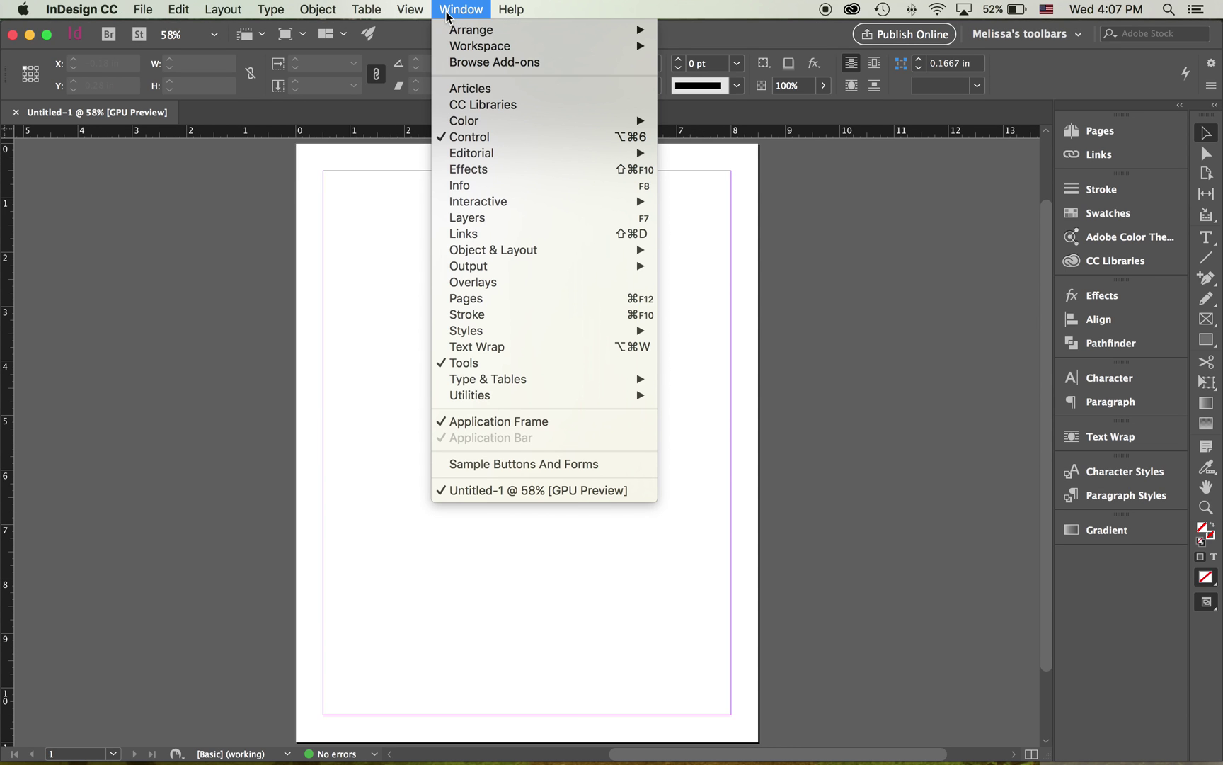
mouse_move(504, 381)
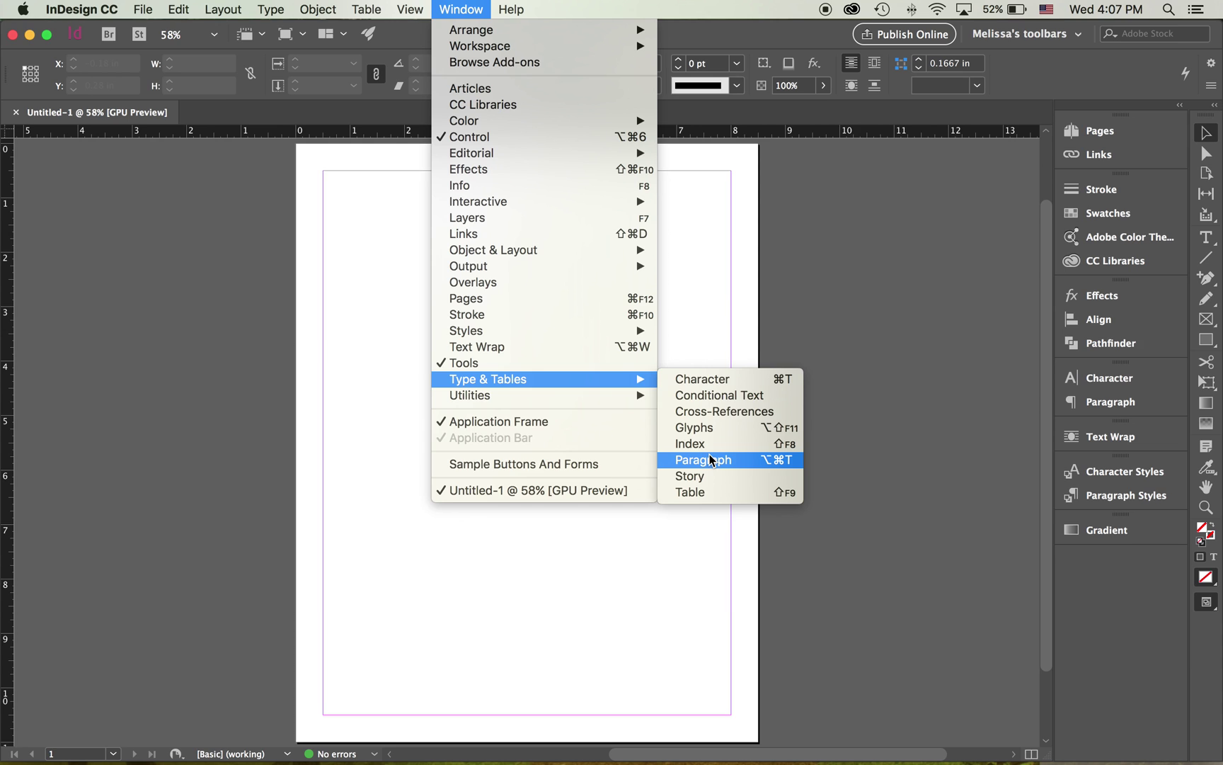
left_click(908, 298)
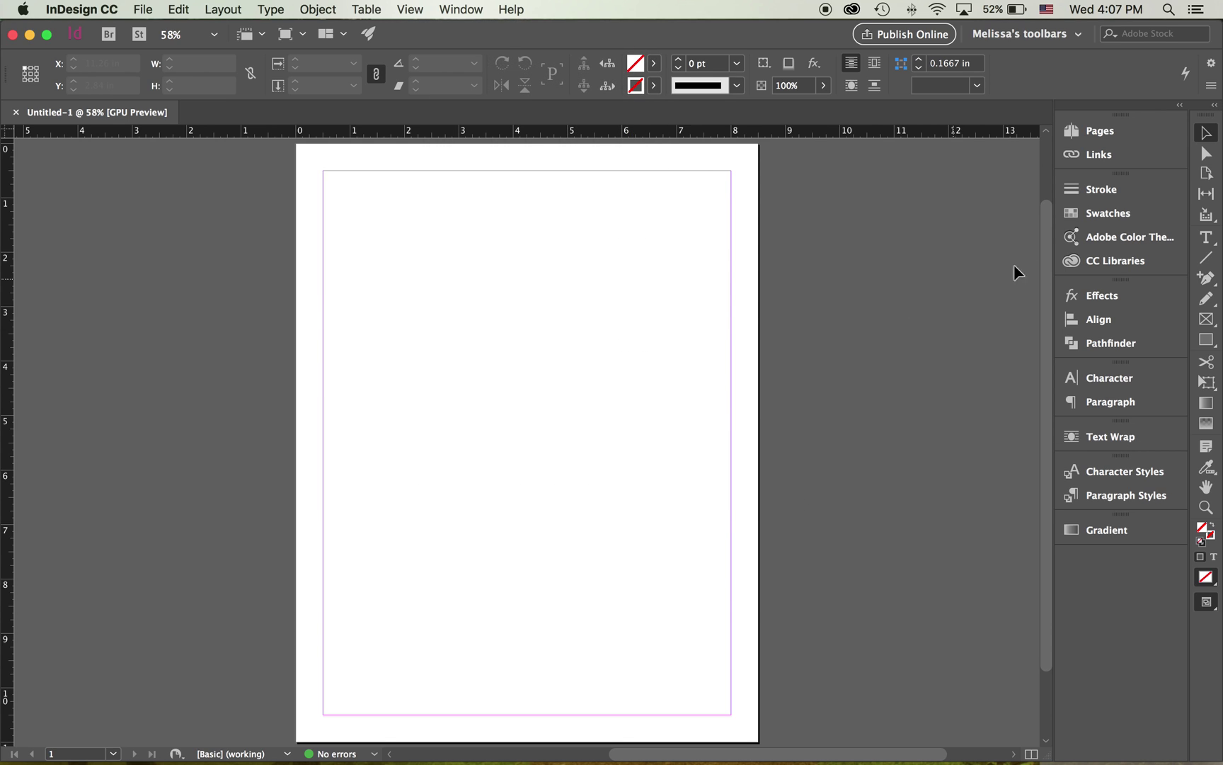
Draw a text frame across the upper half of the page and type a one-line greeting introducing the author
left_click(1208, 241)
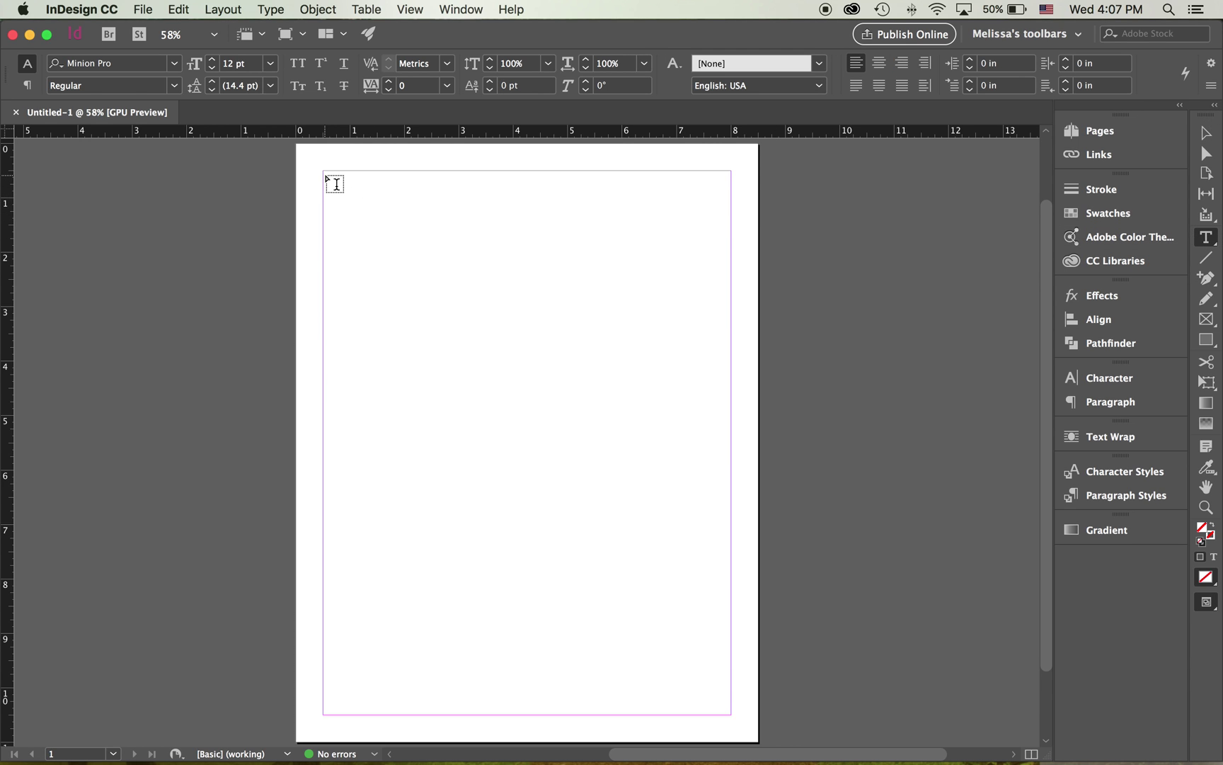
left_click_drag(324, 172, 727, 379)
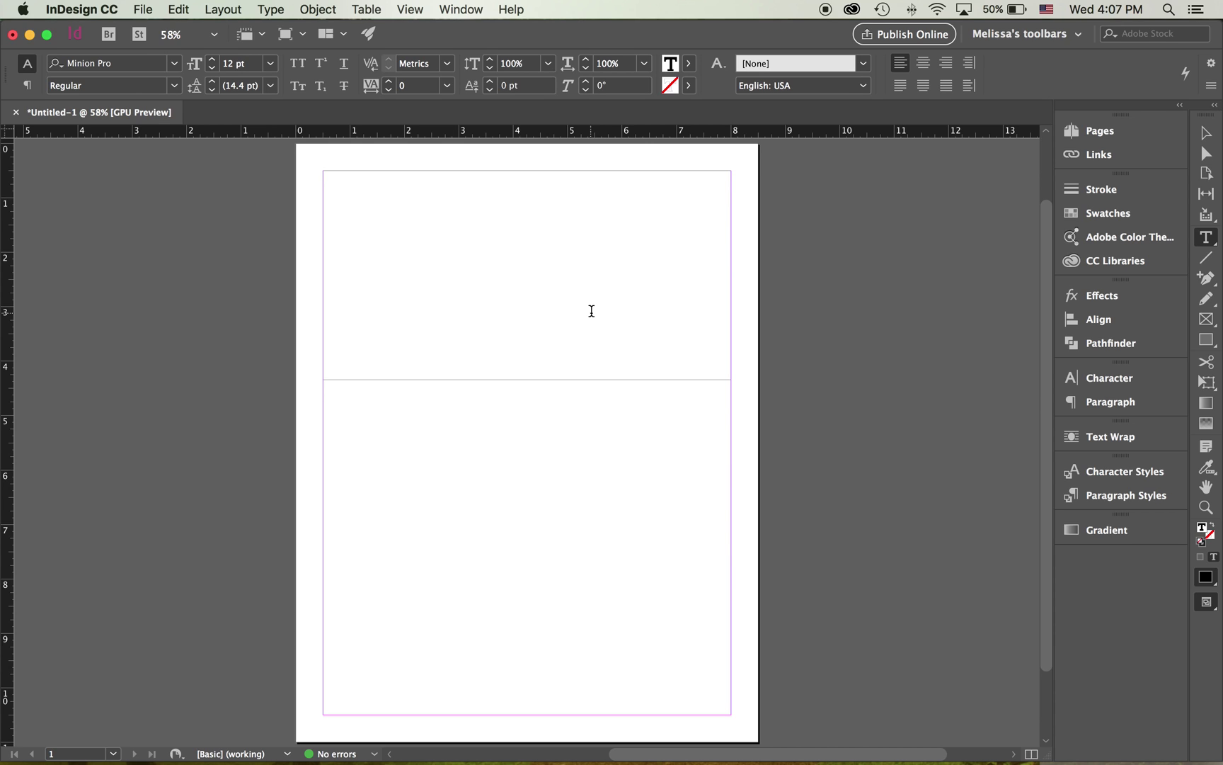
type("Hello! My name is Melissa.")
left_click(28, 86)
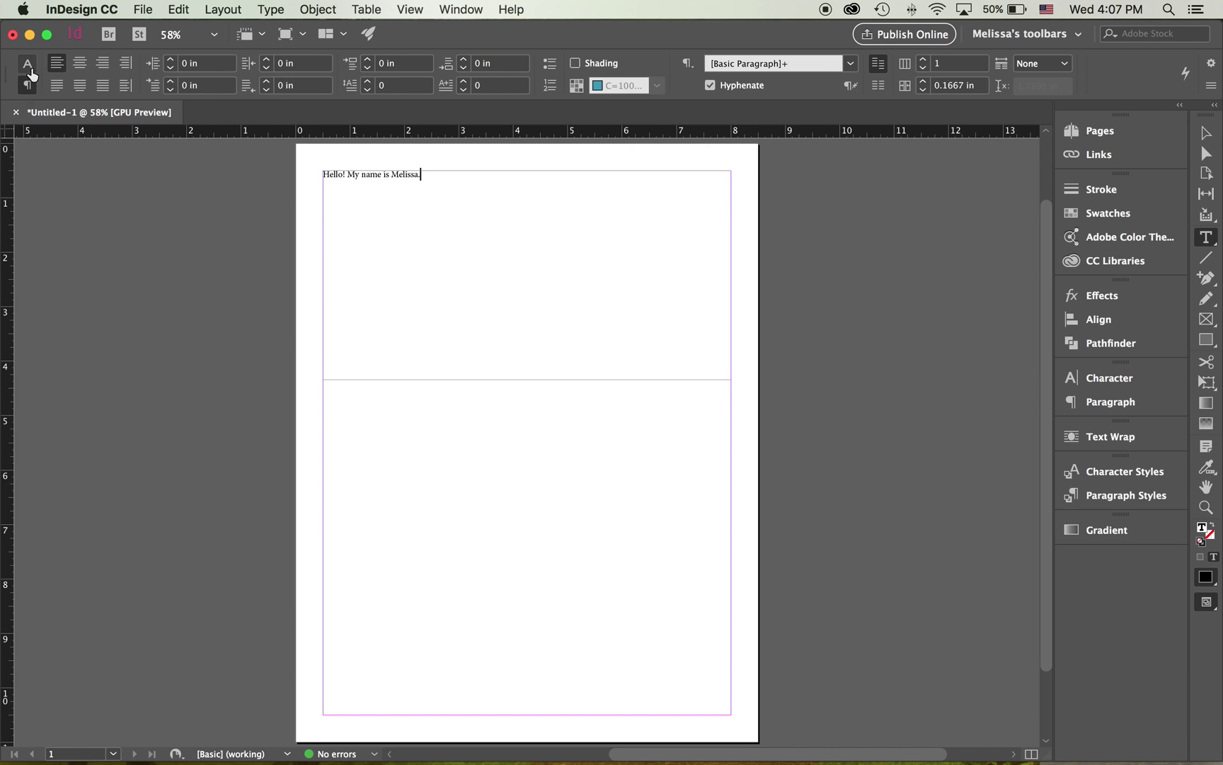
left_click(28, 65)
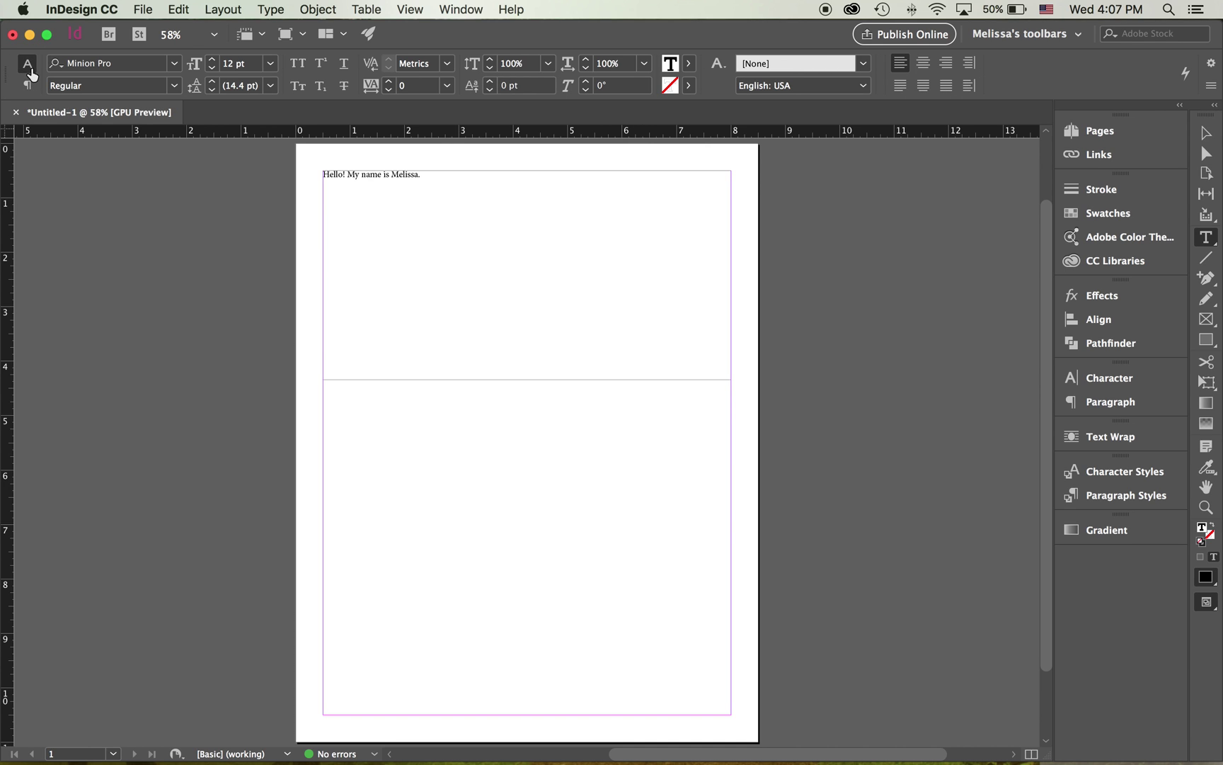
Open the Character panel and set the author's name at the end of the greeting in MikodacsPCS
left_click(1130, 381)
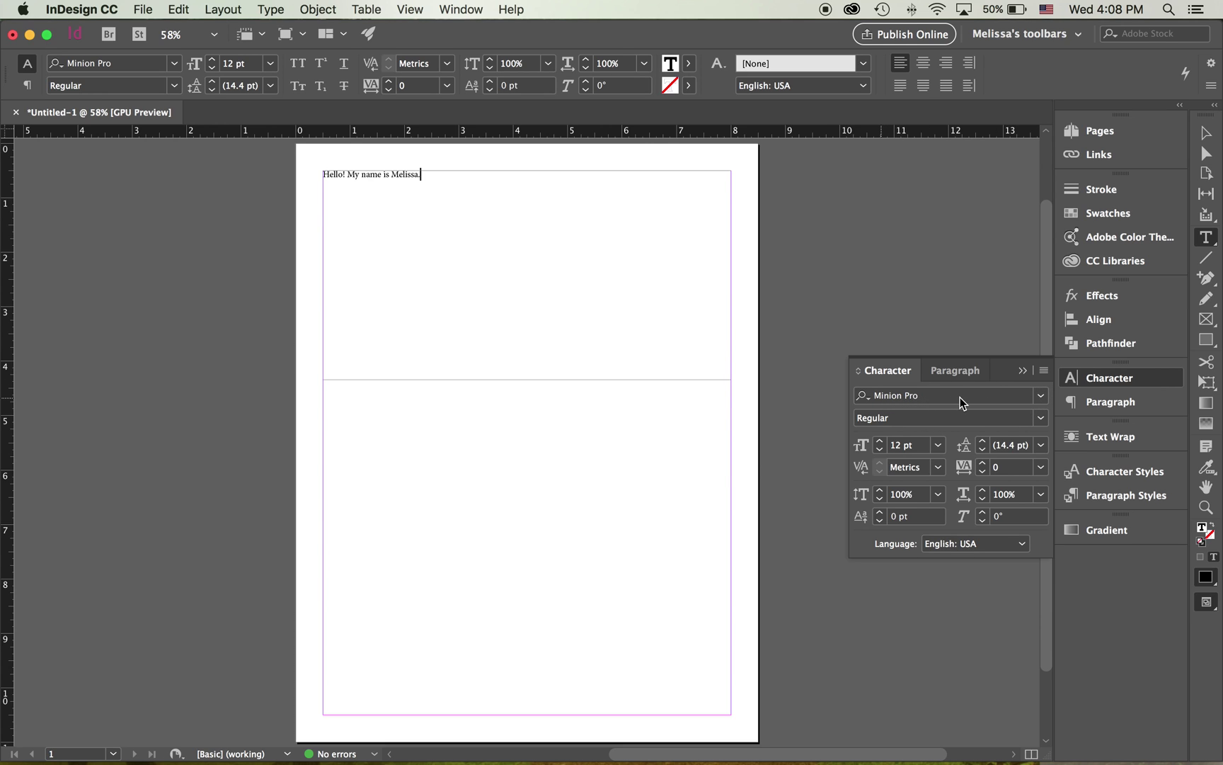
left_click(1040, 397)
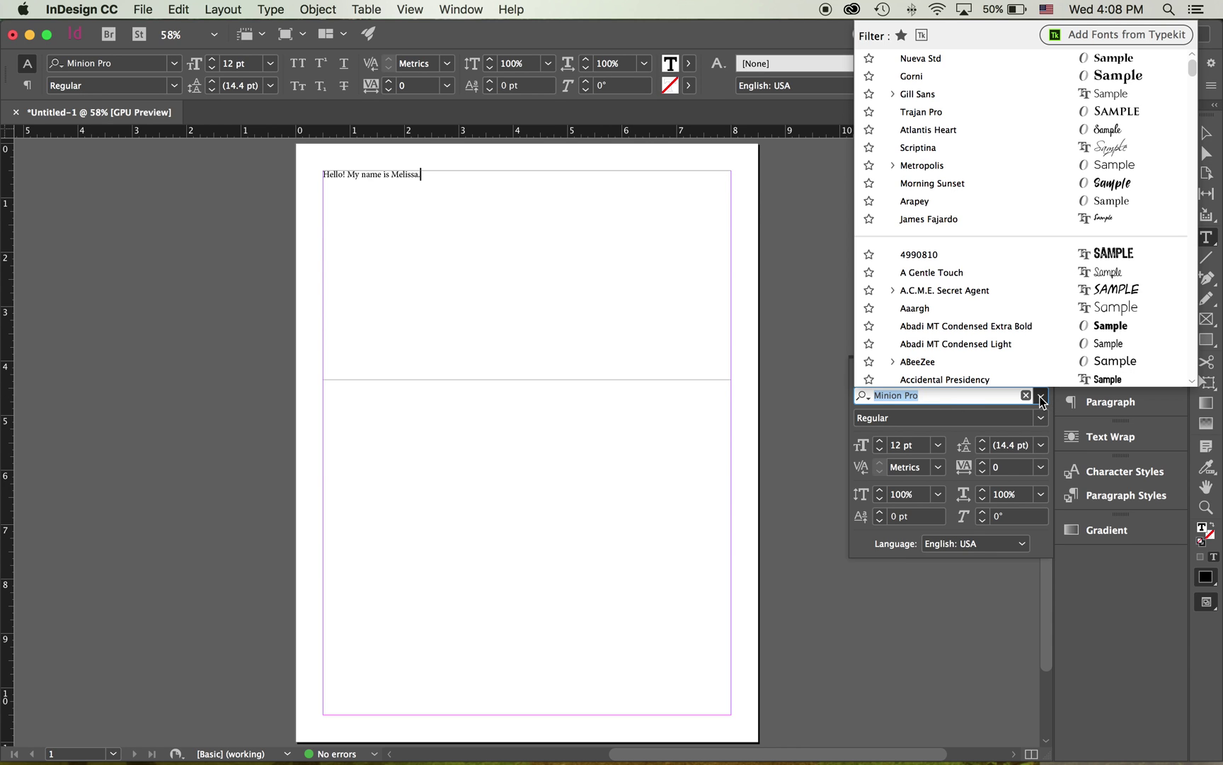
left_click(598, 252)
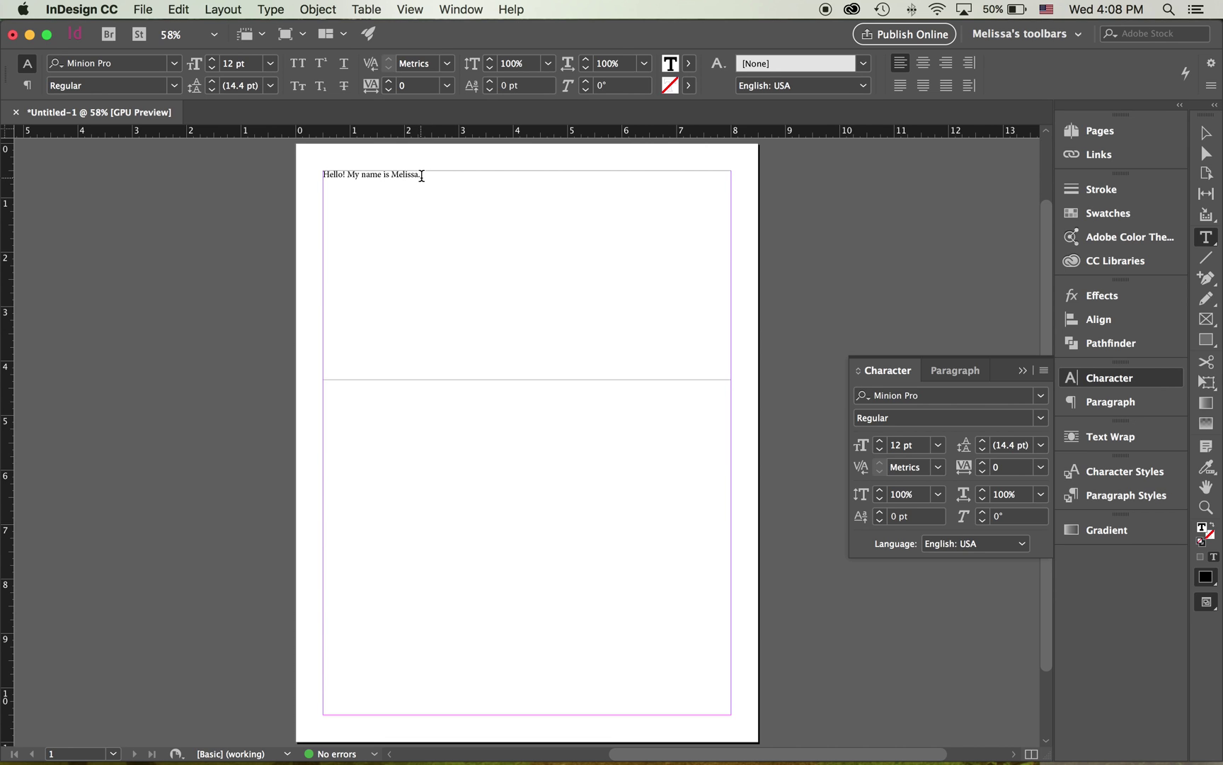
left_click_drag(422, 174, 395, 175)
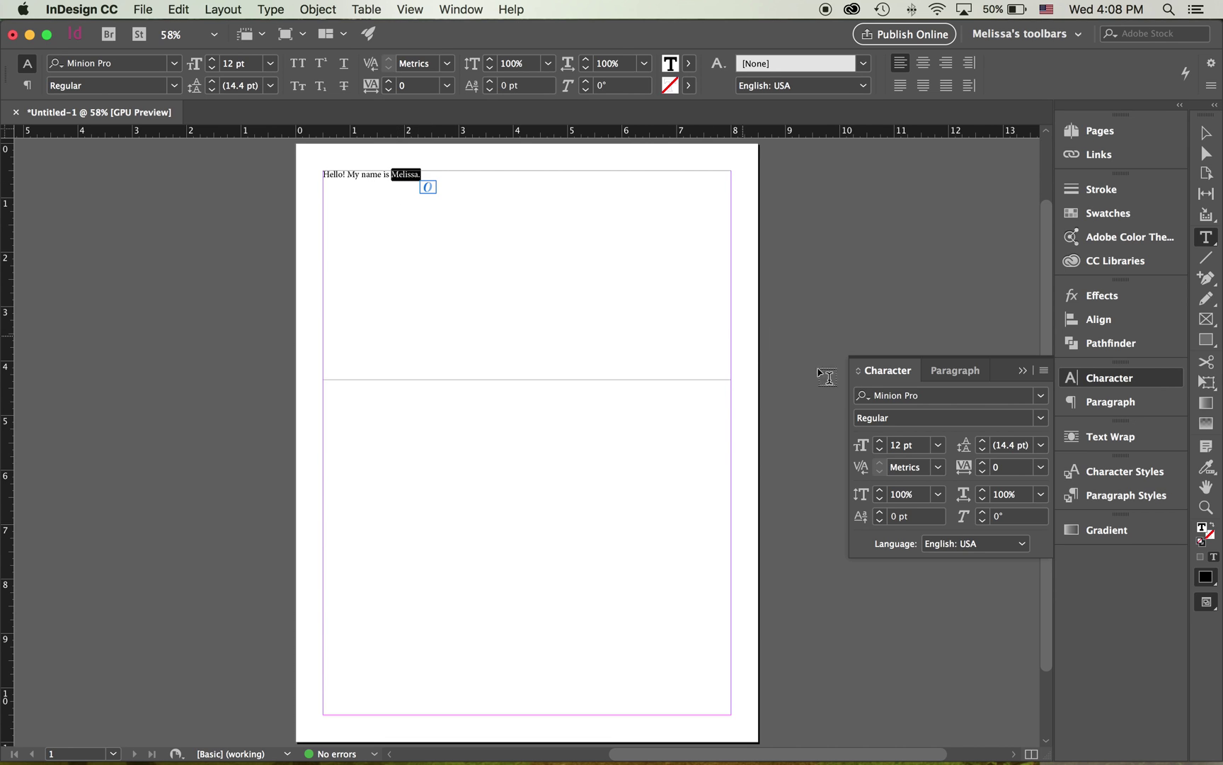
left_click(1040, 395)
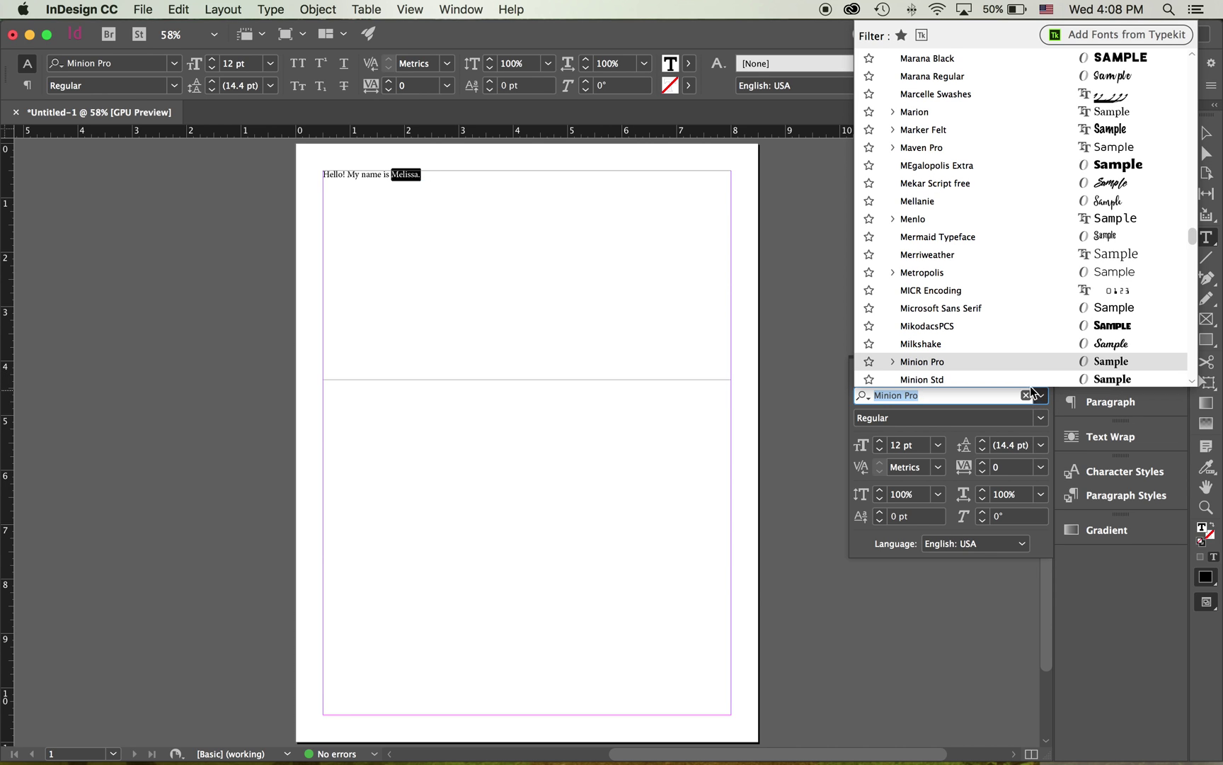
left_click(986, 326)
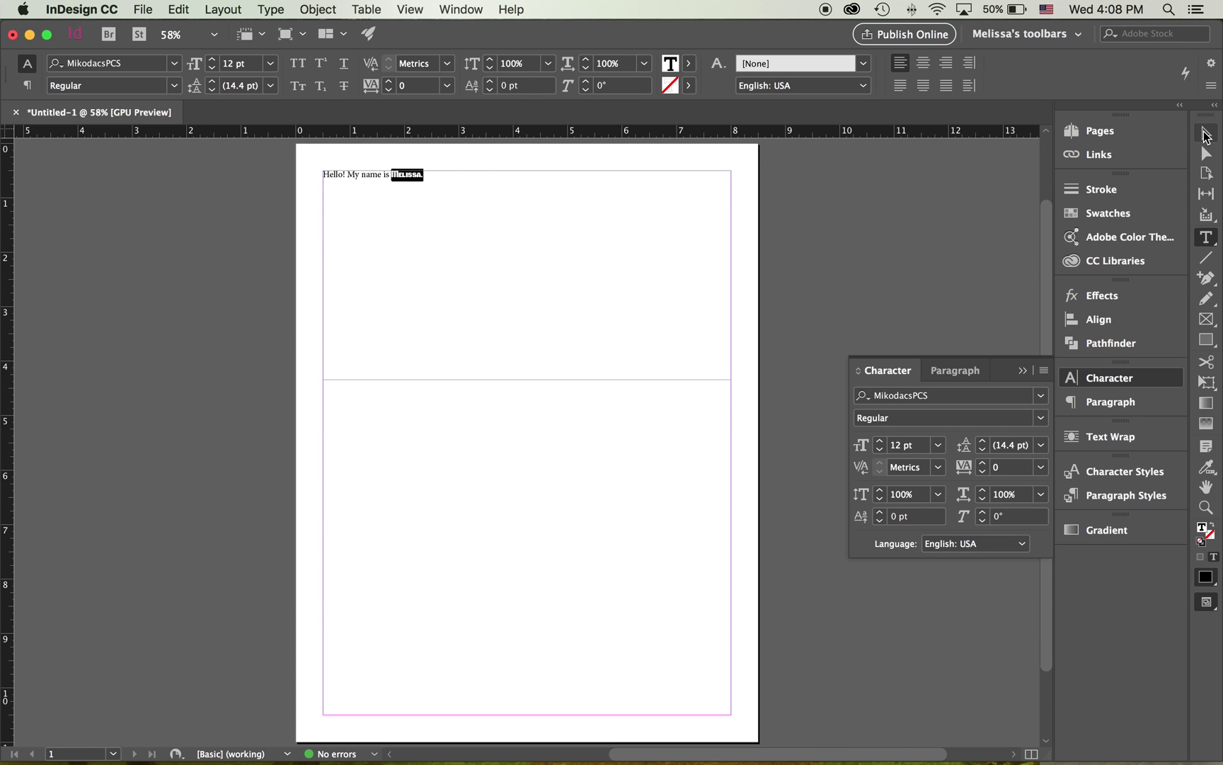
Select the greeting's text frame and switch all of its text to Luna
left_click(1207, 134)
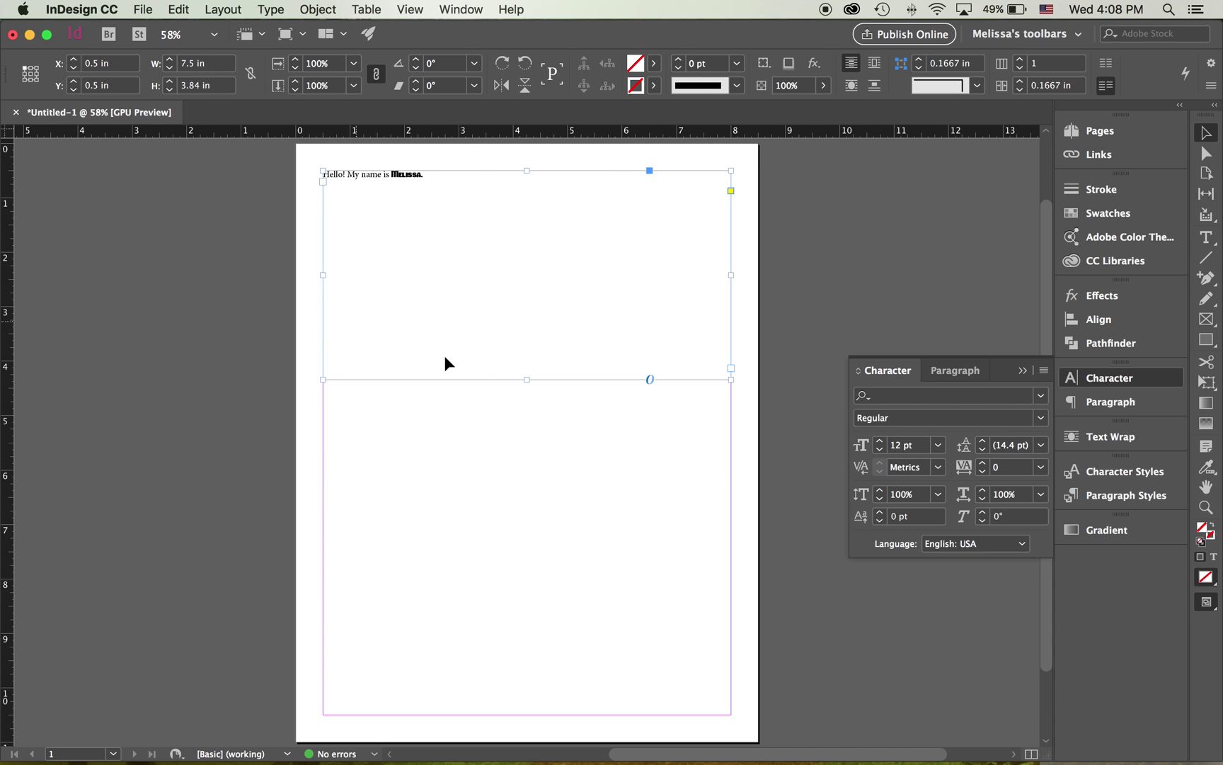
left_click(820, 262)
left_click(414, 181)
left_click(1043, 396)
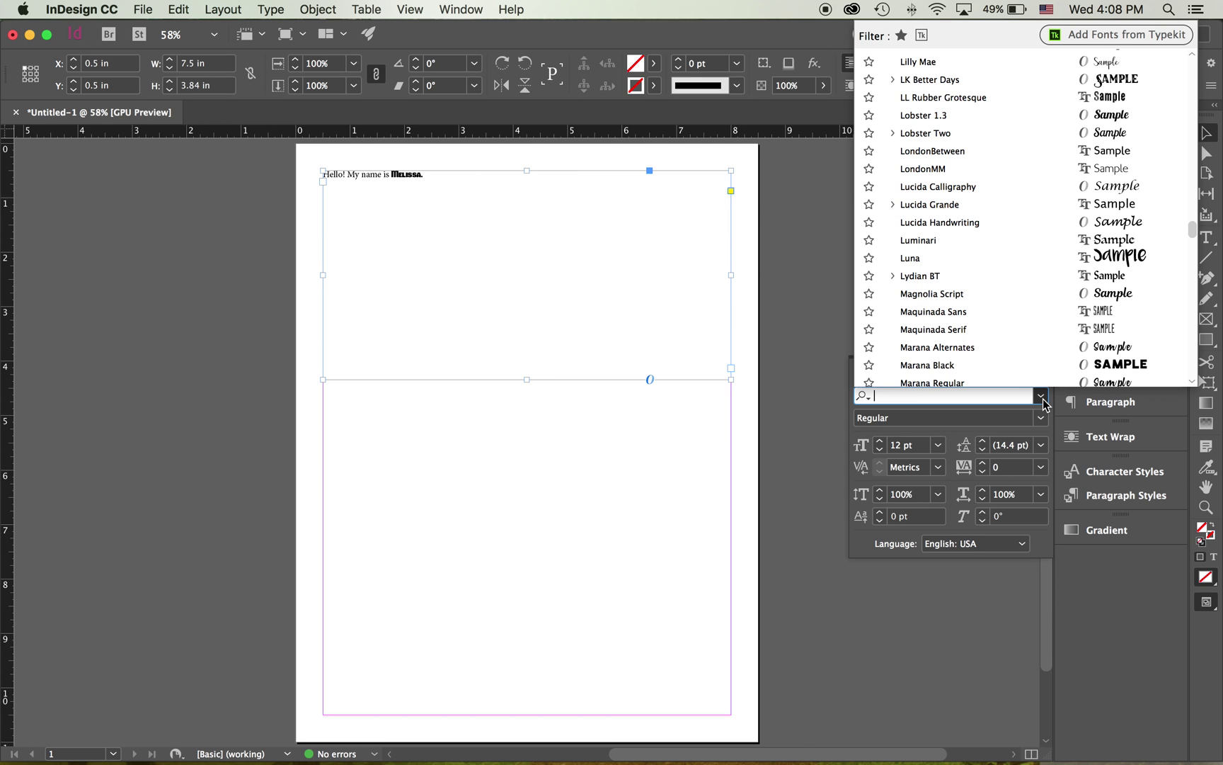
left_click(1022, 259)
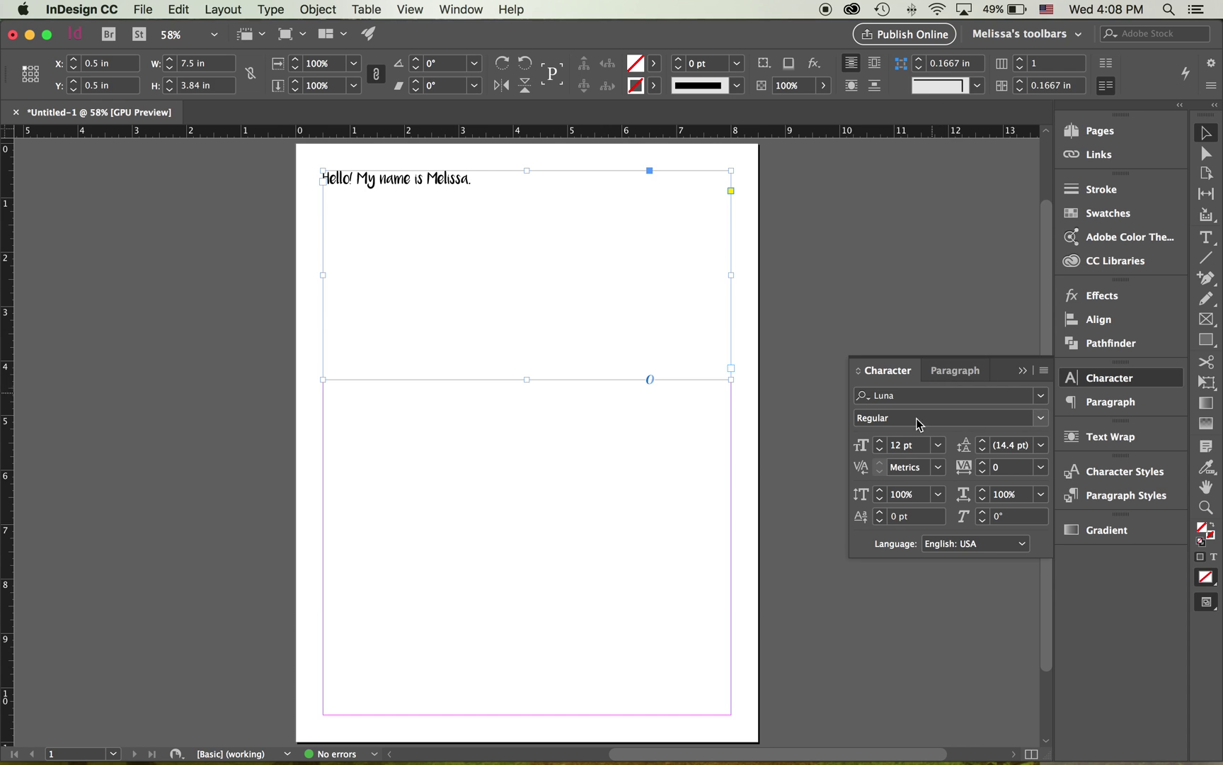
left_click(1042, 418)
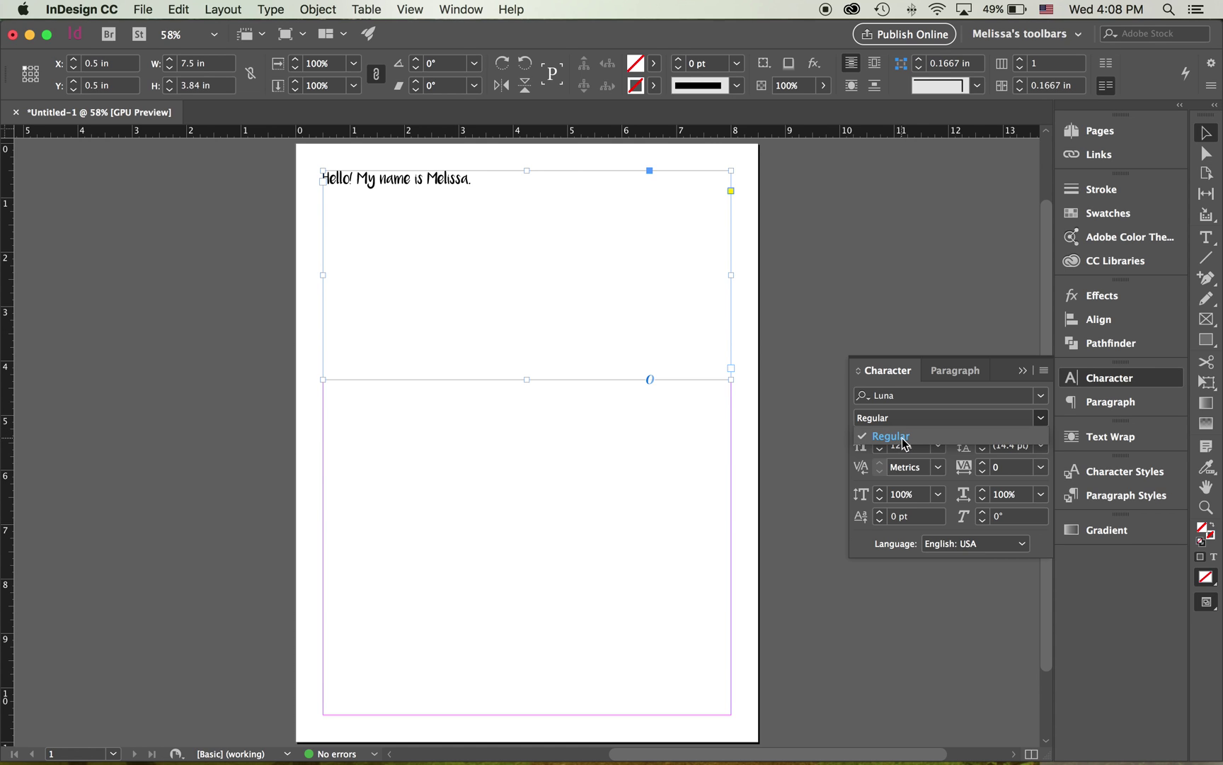
Change the greeting's font family to Arial
left_click(1042, 401)
left_click(1042, 400)
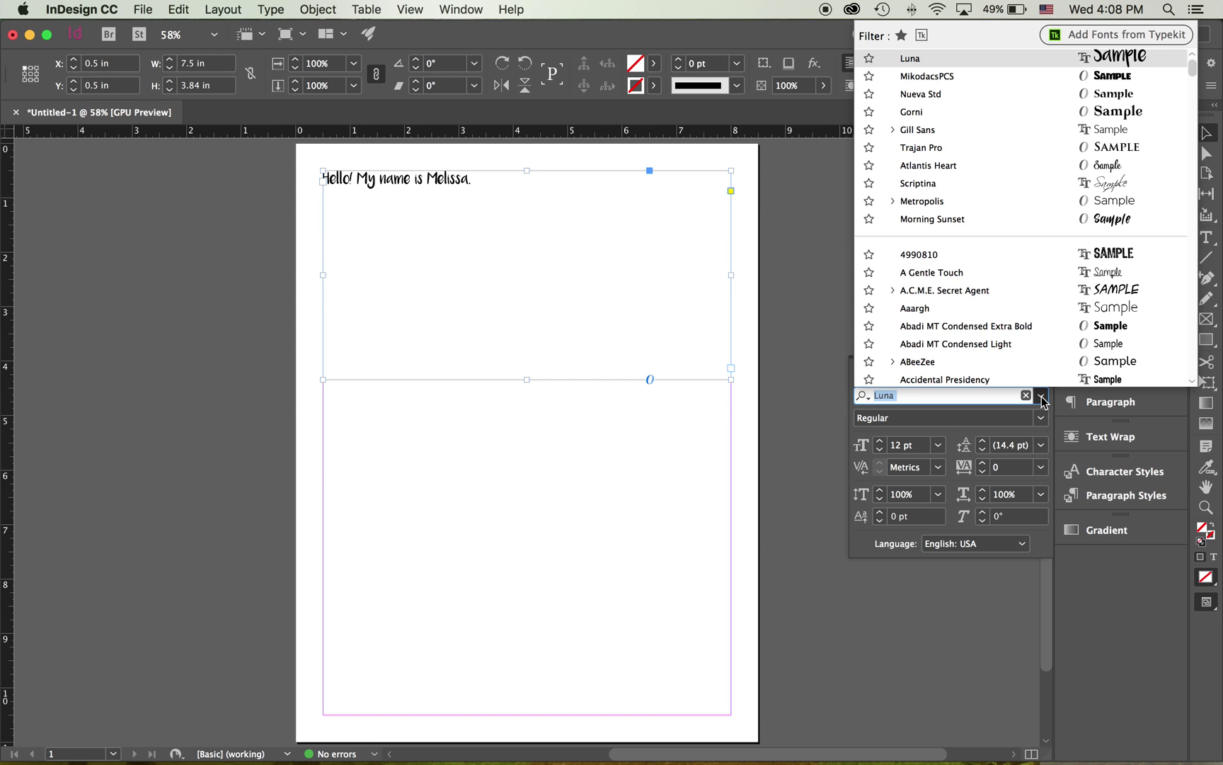
scroll(1027, 346, "down", 4)
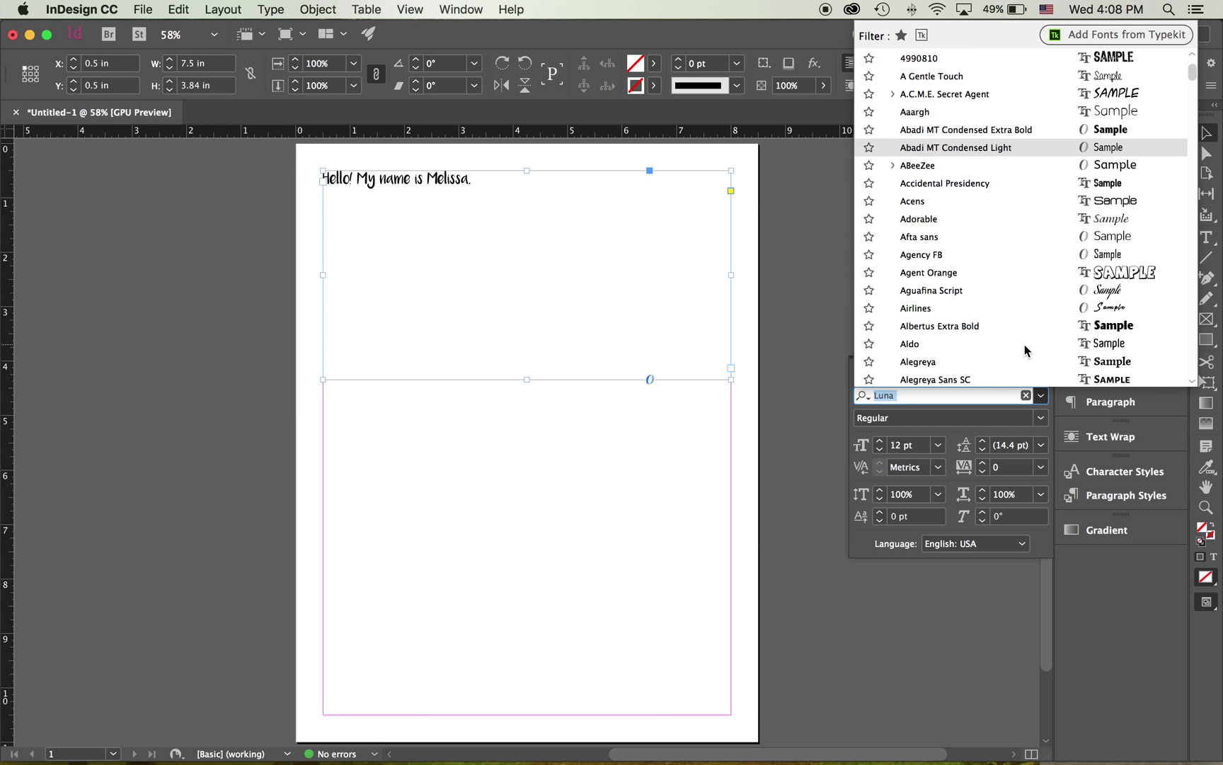
scroll(1025, 350, "down", 5)
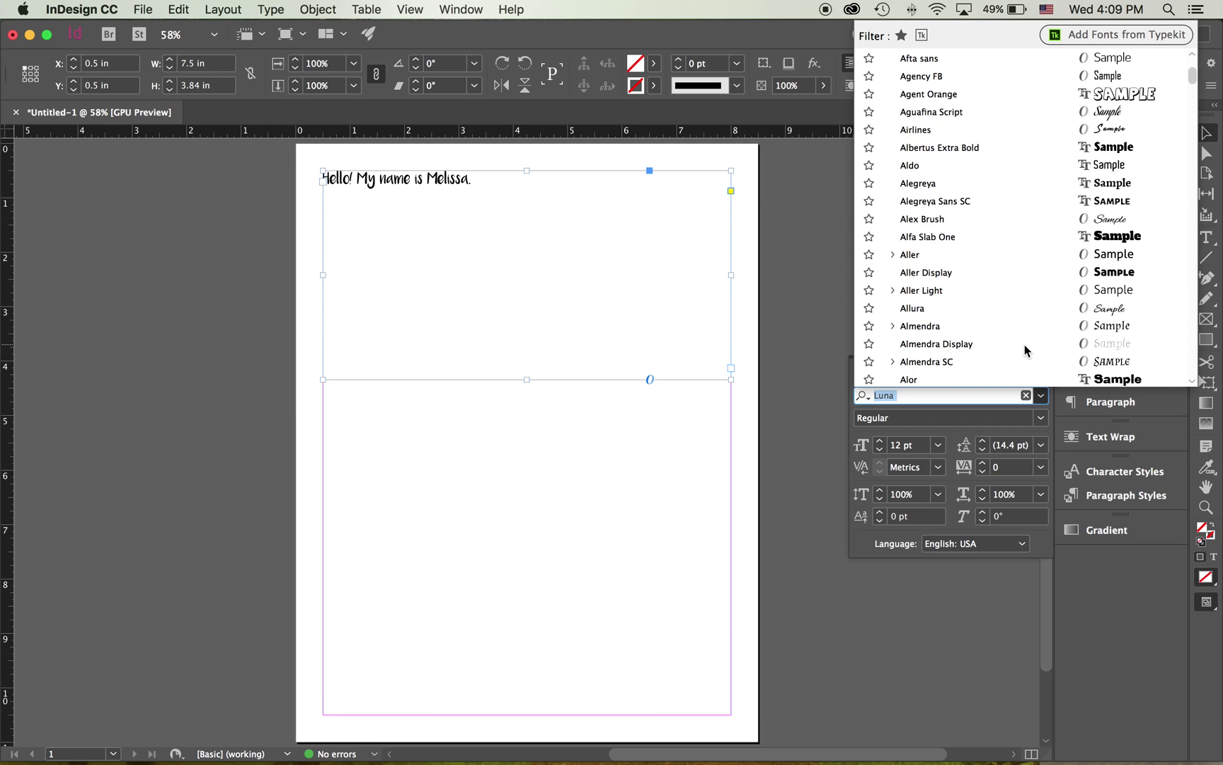
scroll(1025, 350, "down", 6)
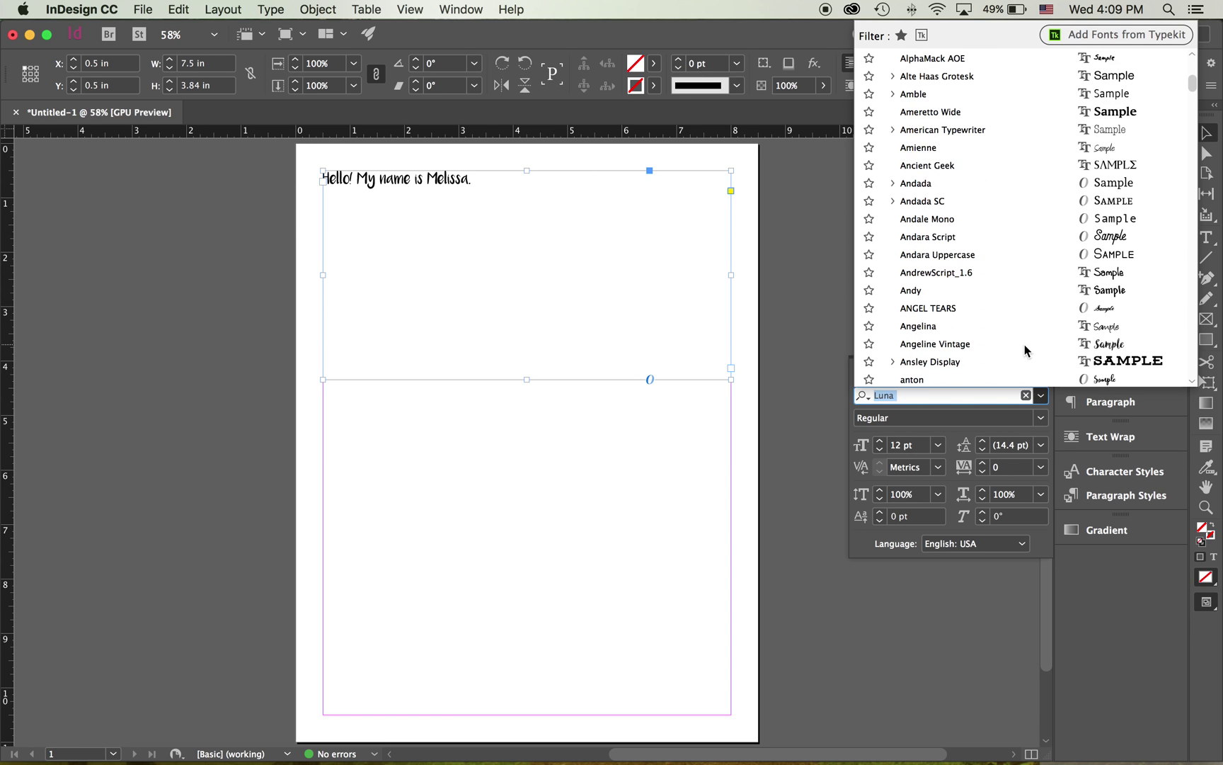
scroll(1025, 350, "down", 3)
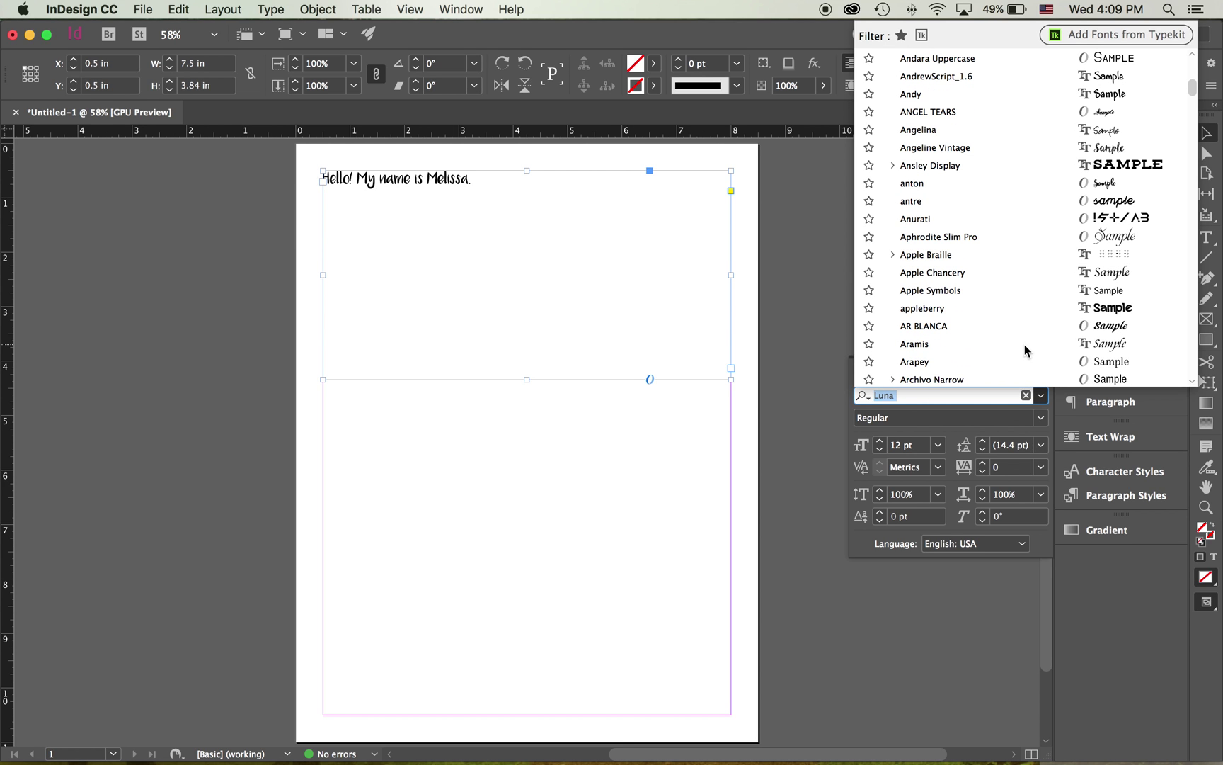
scroll(1025, 350, "down", 3)
left_click(915, 363)
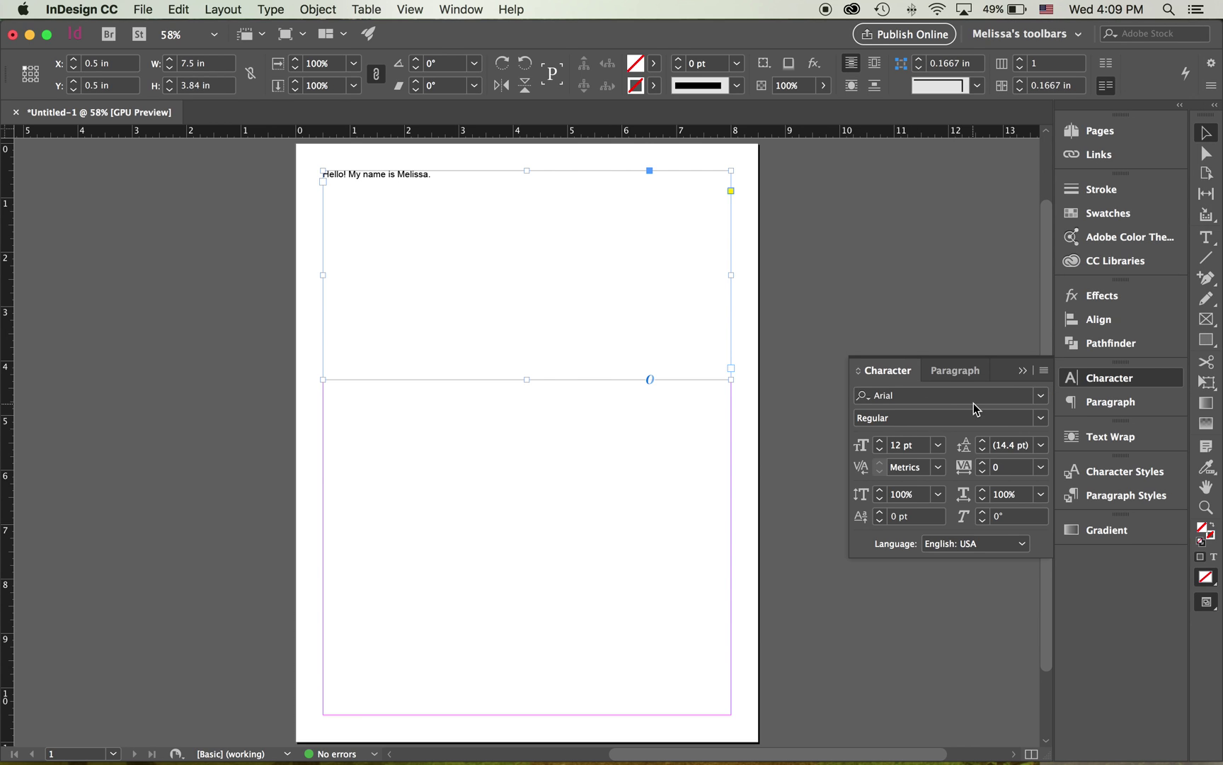
Try the Italic and Bold styles, then settle on Bold Italic for the greeting
left_click(1042, 421)
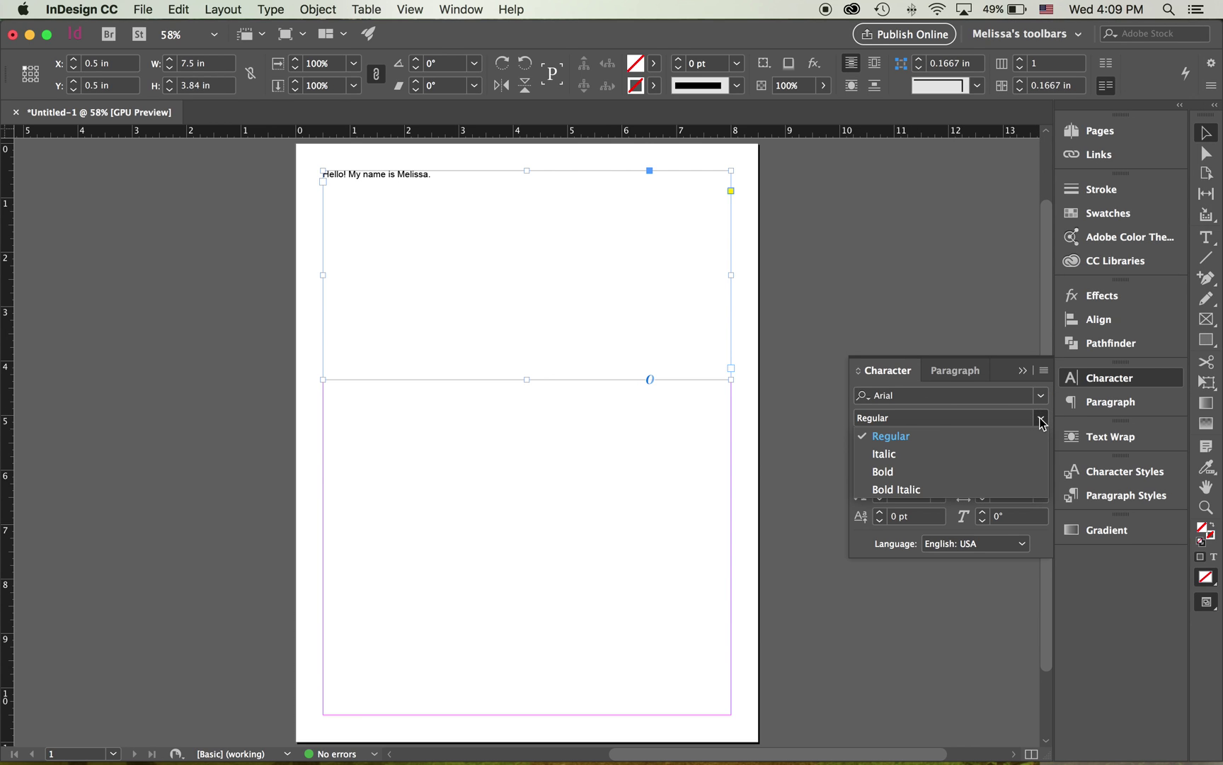
left_click(897, 460)
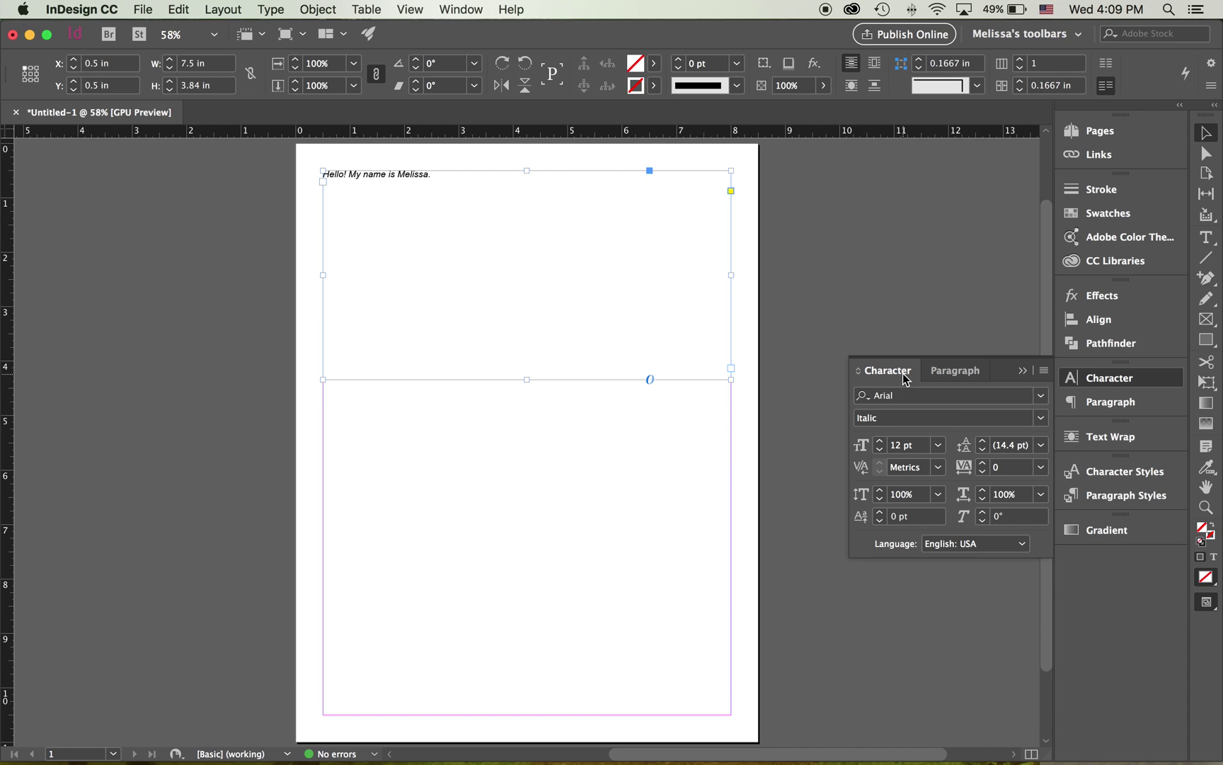
left_click(1041, 417)
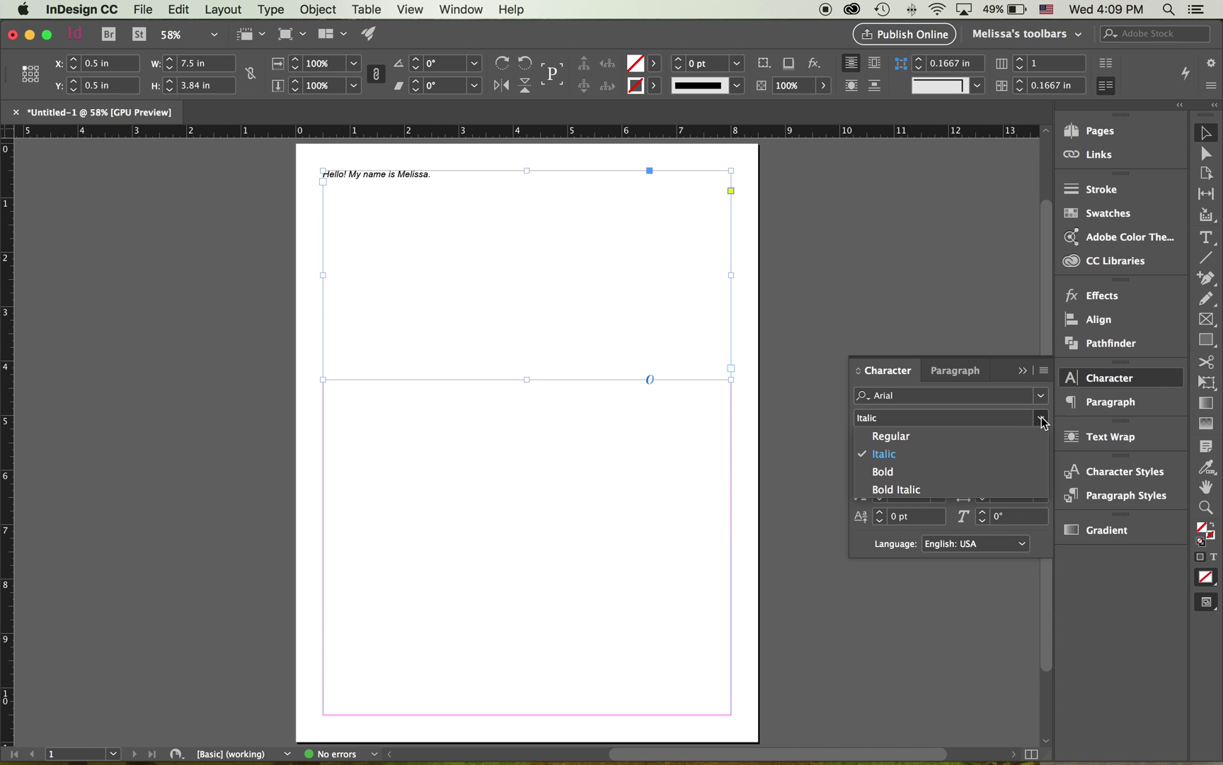
left_click(920, 470)
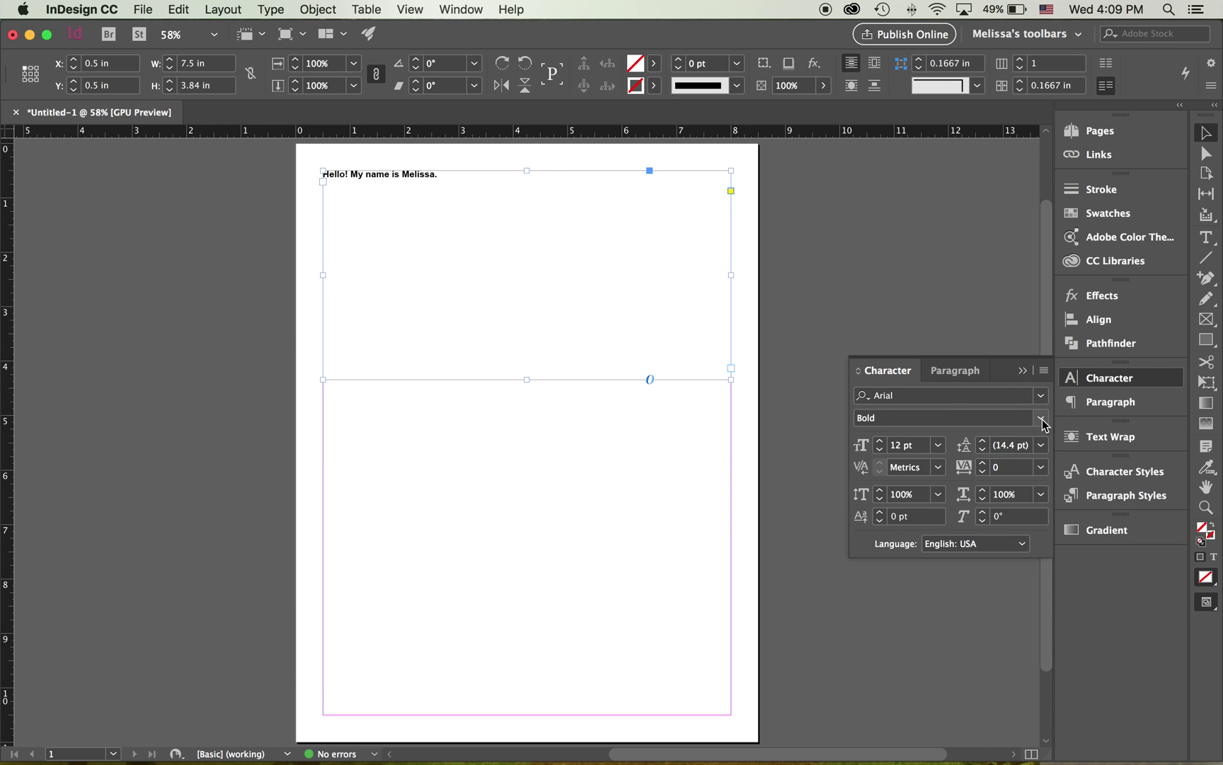
left_click(1040, 418)
left_click(913, 489)
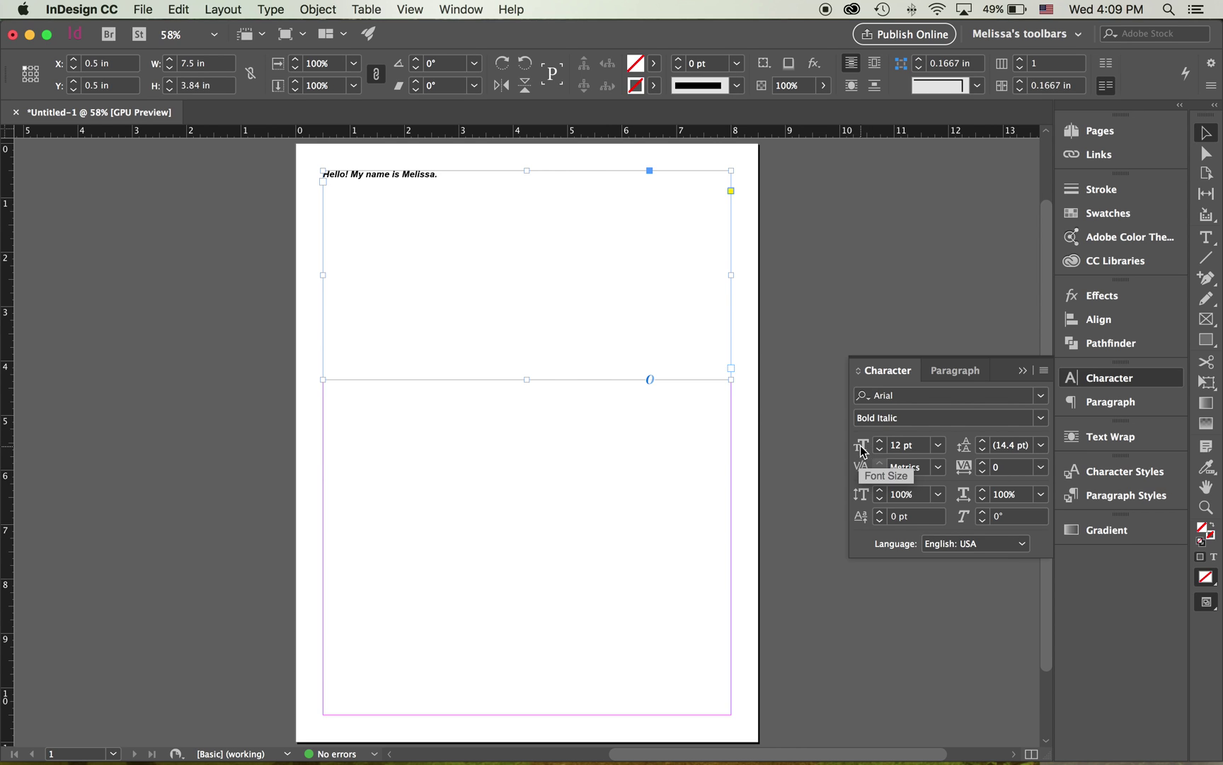
Set the headline size to 36 pt from the preset size list
left_click(940, 446)
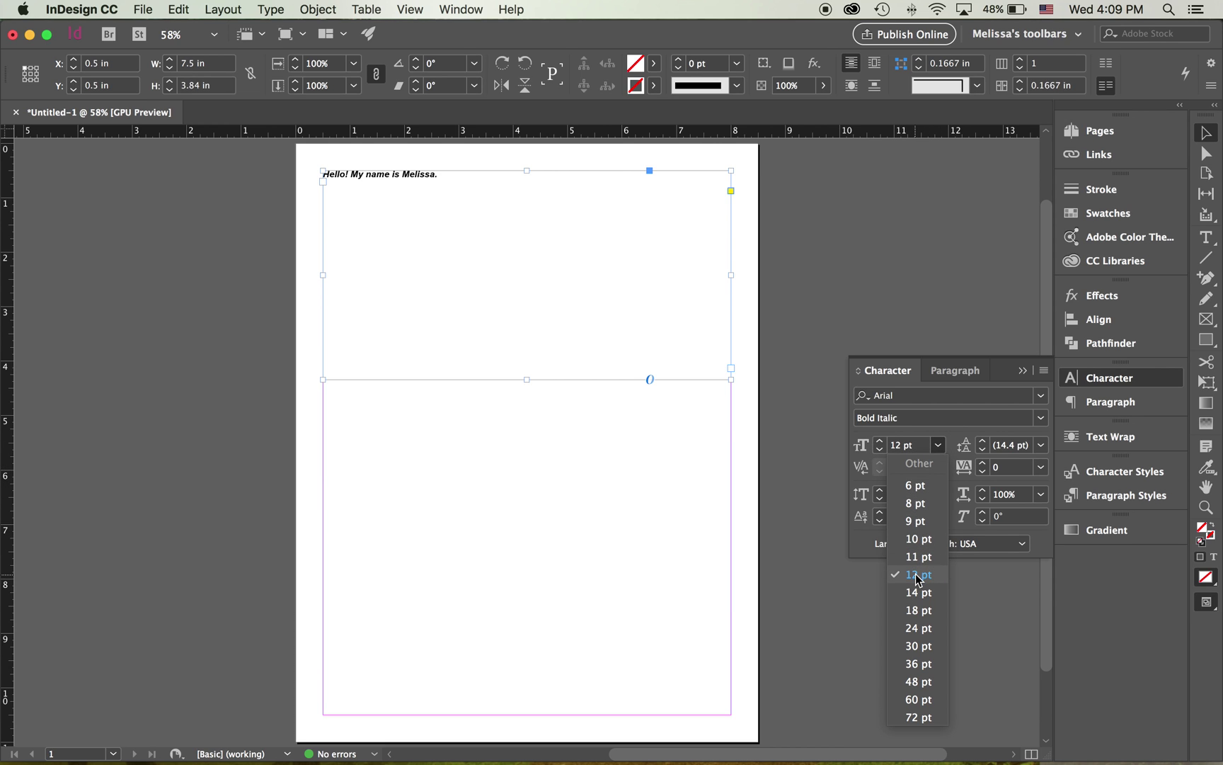
left_click(916, 660)
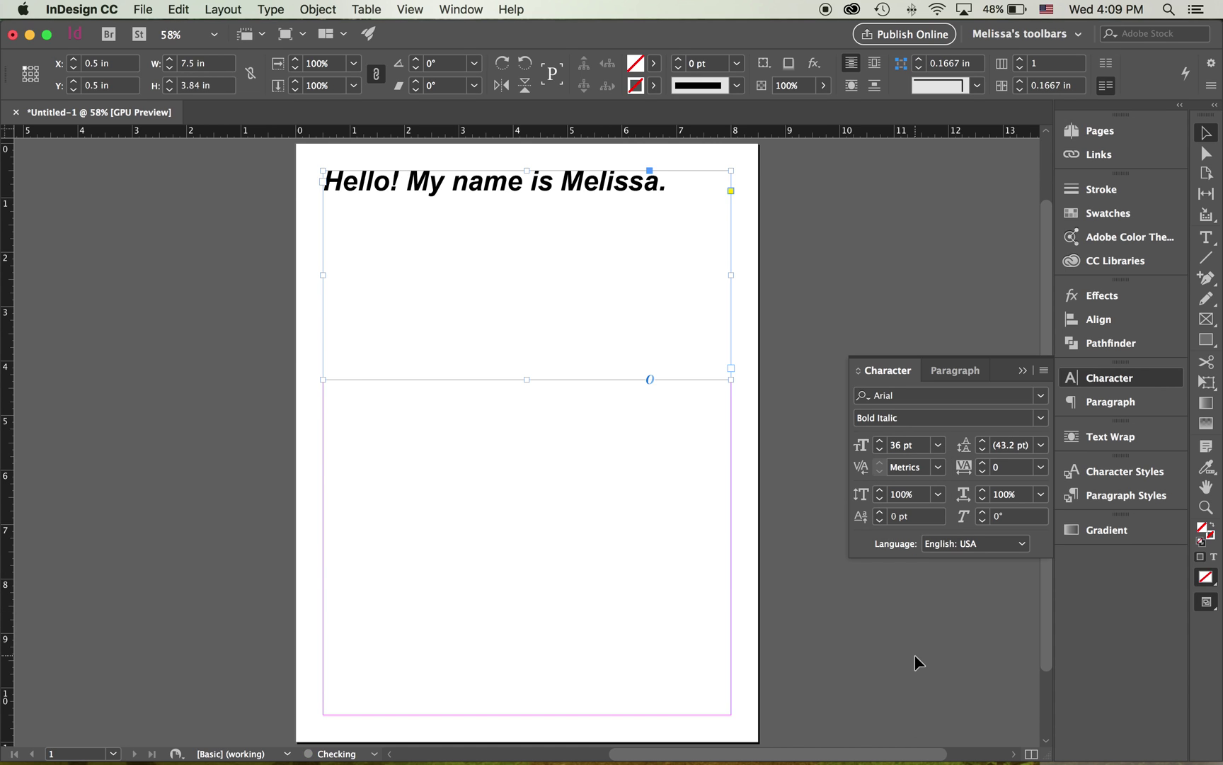
left_click(939, 445)
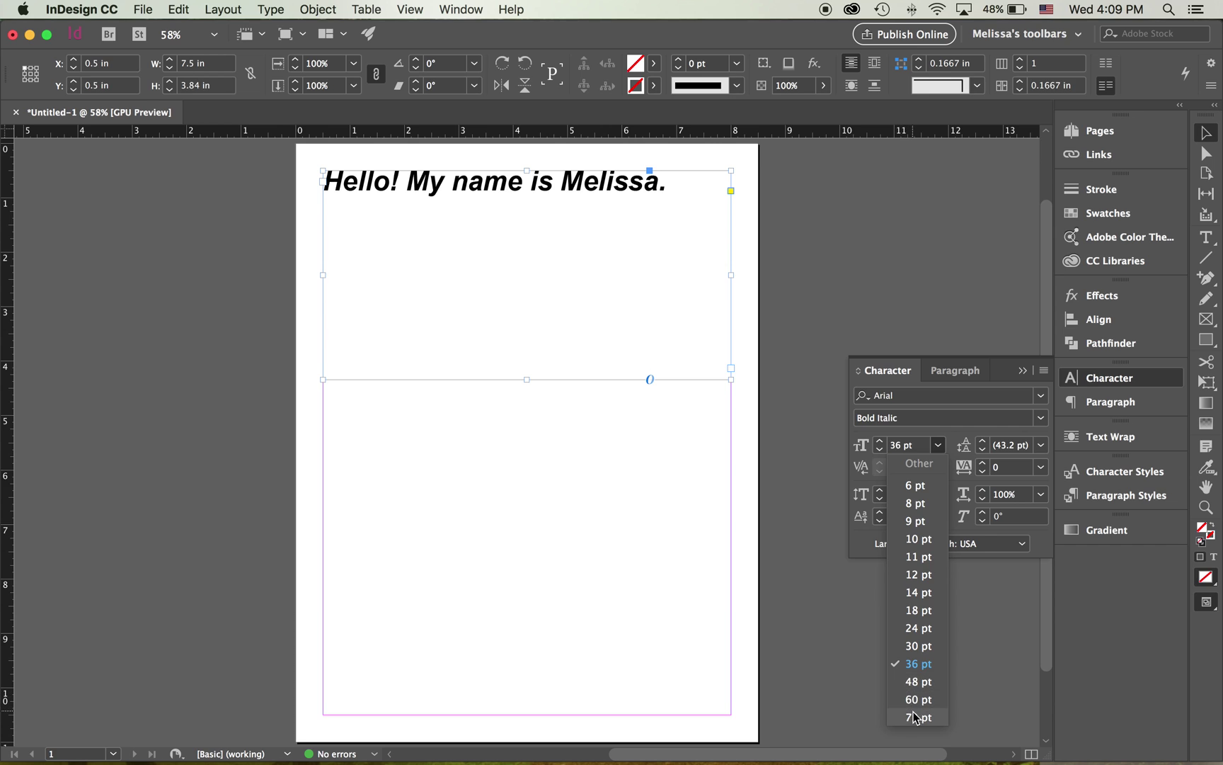
left_click(920, 453)
Enter 85 pt, then step the headline size down to 71 pt so it fills two lines
left_click(918, 447)
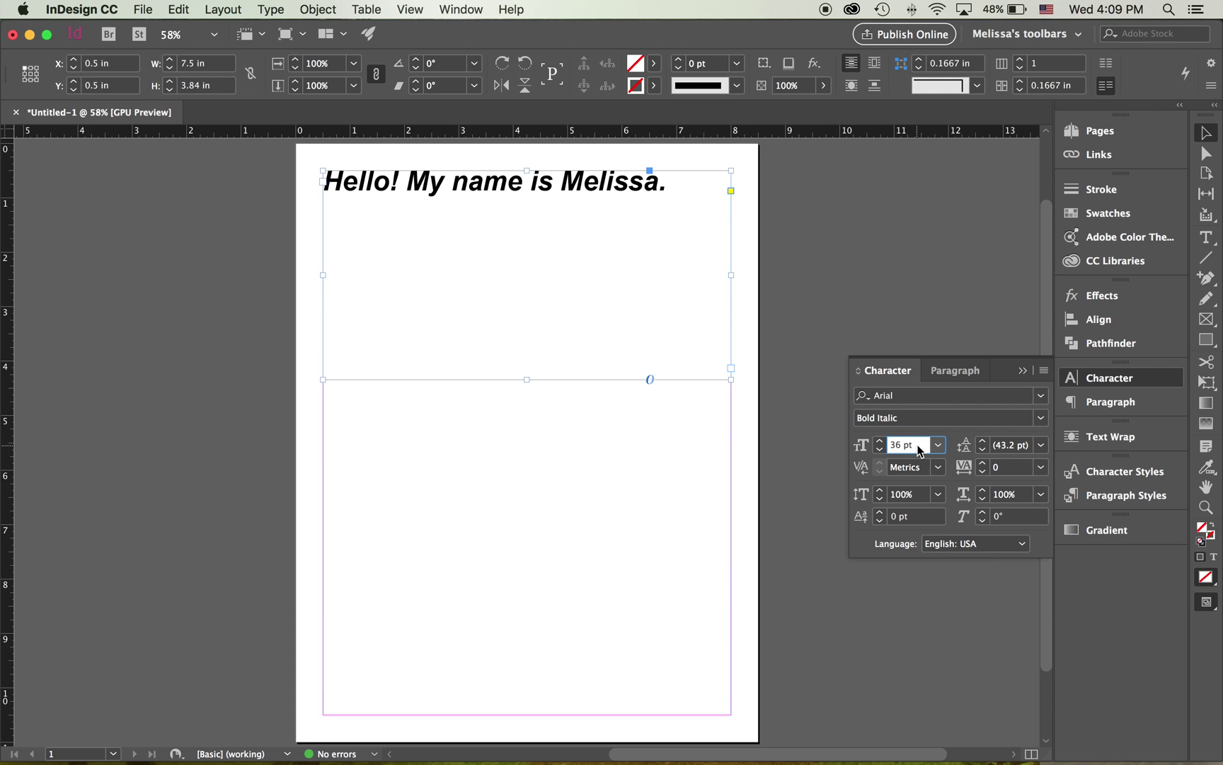
key("BackSpace")
key("BackSpace")
key("BackSpace")
key("BackSpace")
key("BackSpace")
type("85")
key("Return")
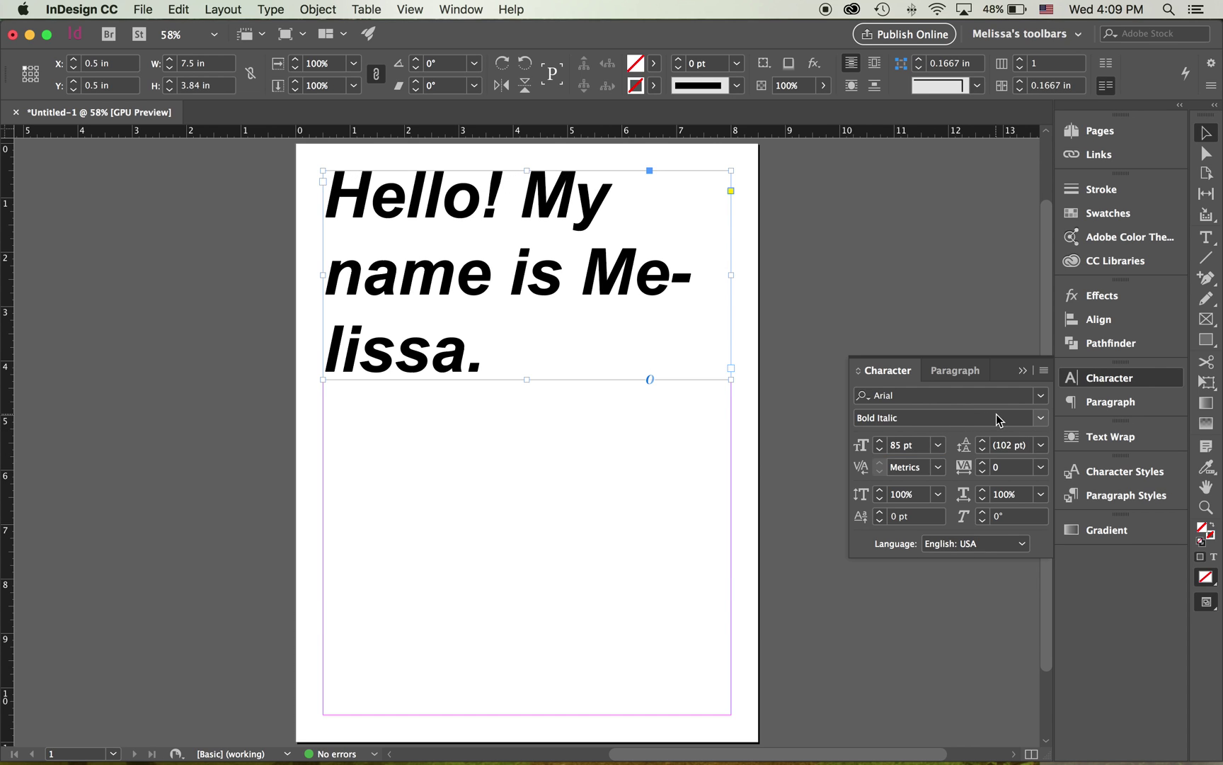
left_click(921, 449)
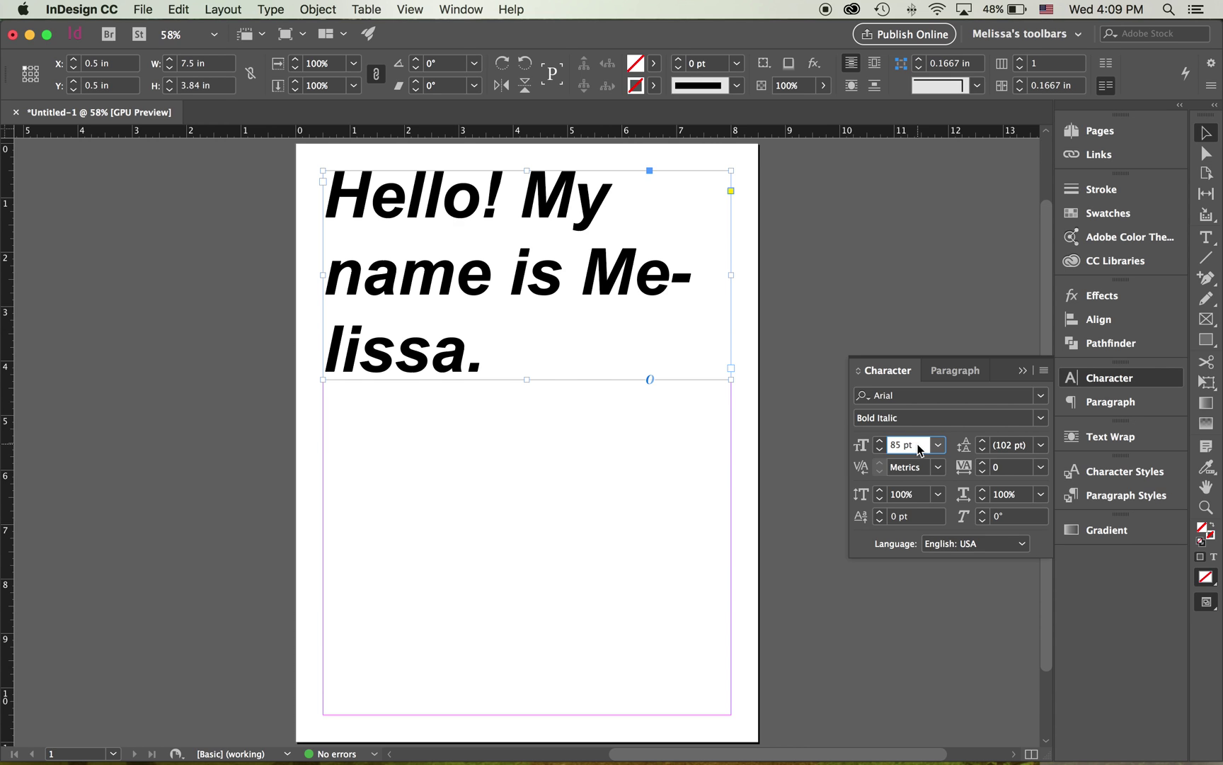
key("Up")
key("Up")
key("Down")
key("Down")
key("Down")
key("Down")
key("Down")
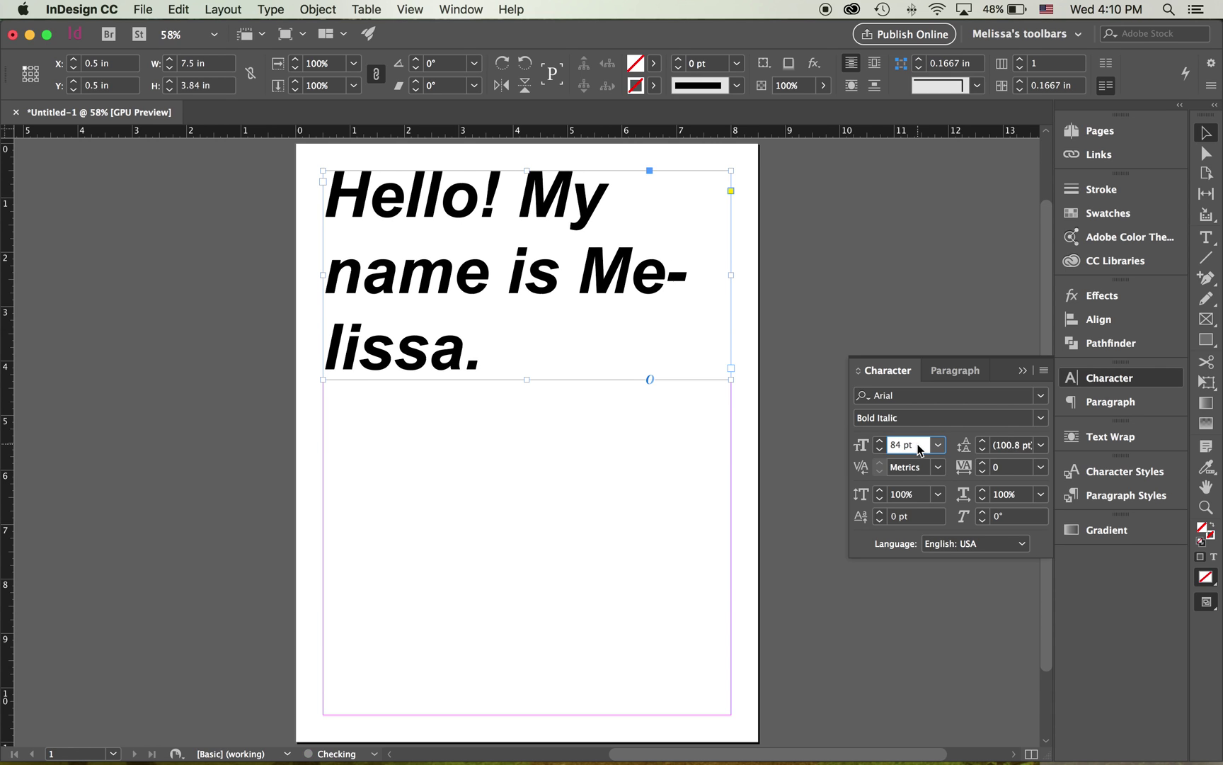
key("Down")
key("Down")
key("Down")
key("Down")
key("Down")
key("Down")
key("Down")
key("Down")
key("Down")
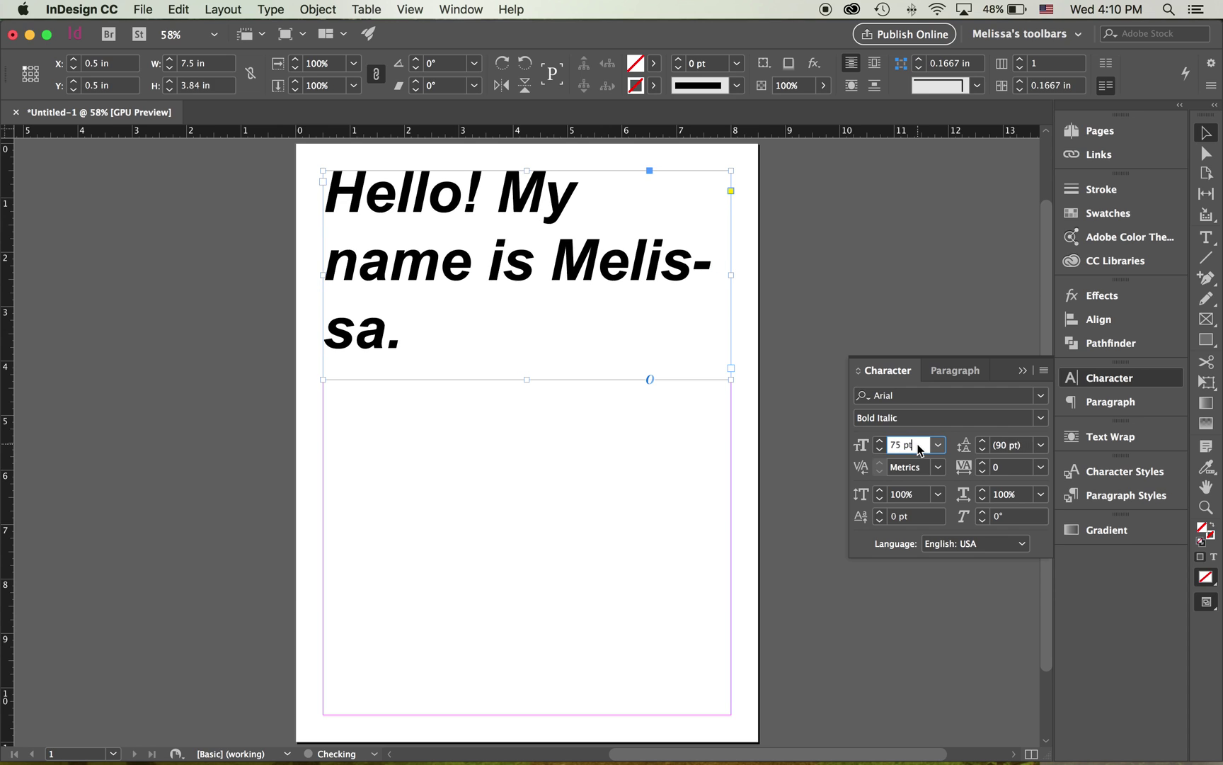
key("Down")
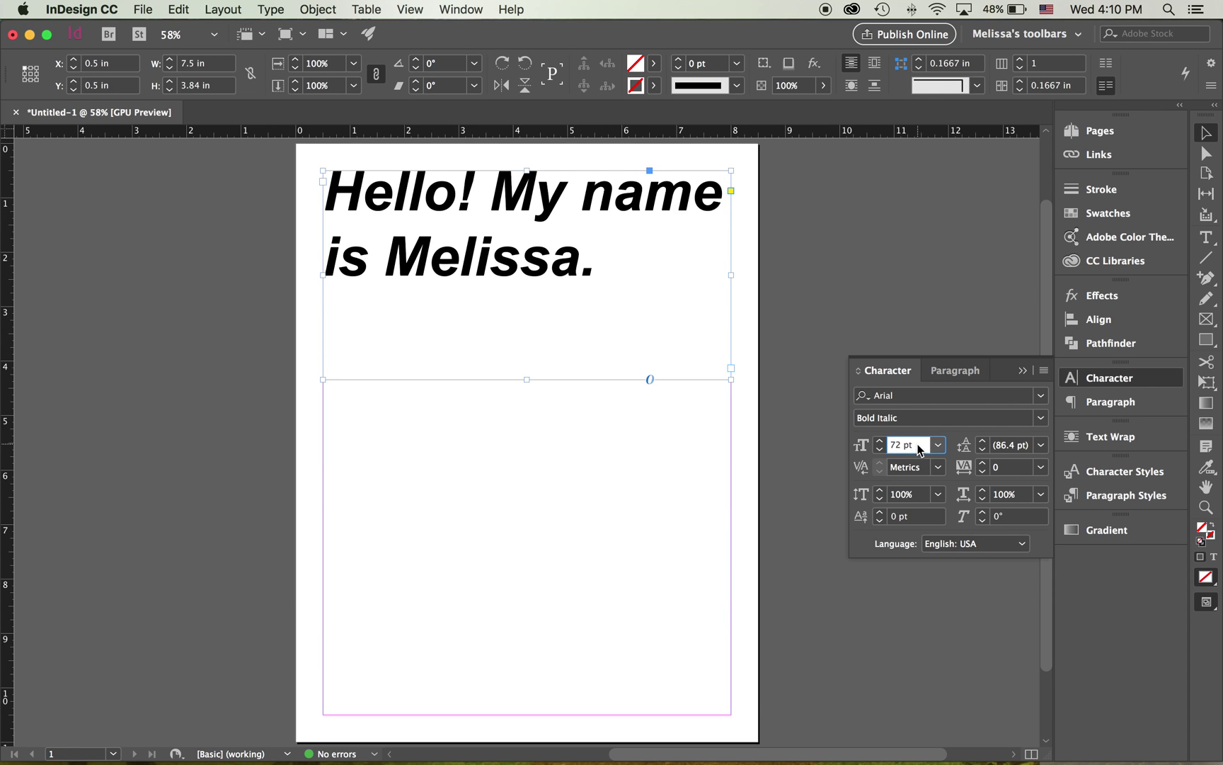
key("Down")
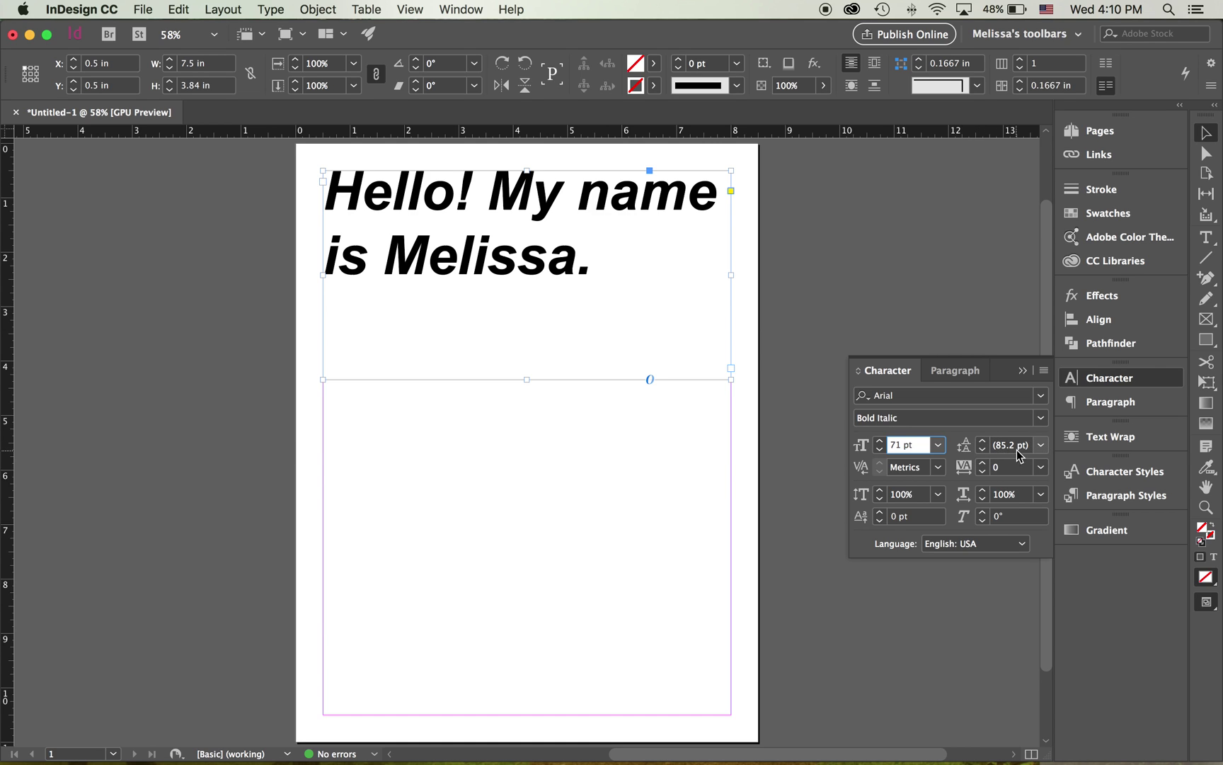
Pick 48 pt leading for the headline, then nudge it up to 82 pt
left_click(1041, 444)
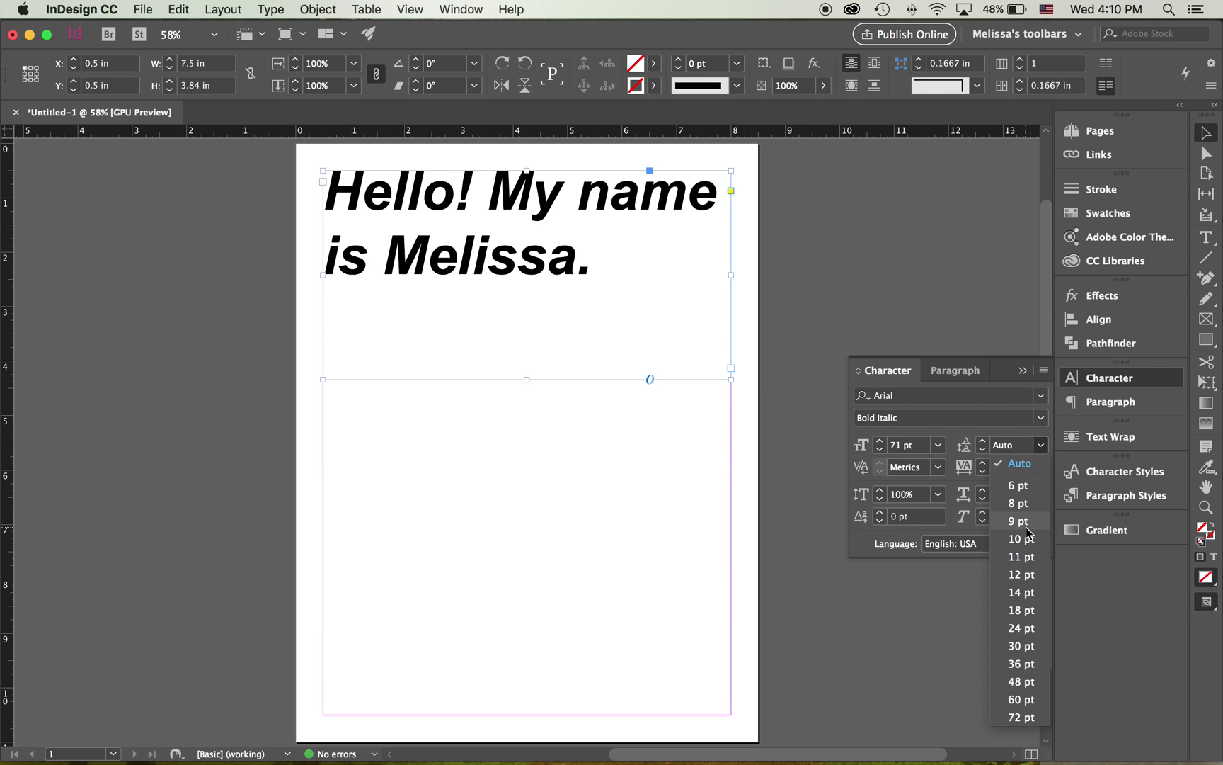
left_click(1018, 682)
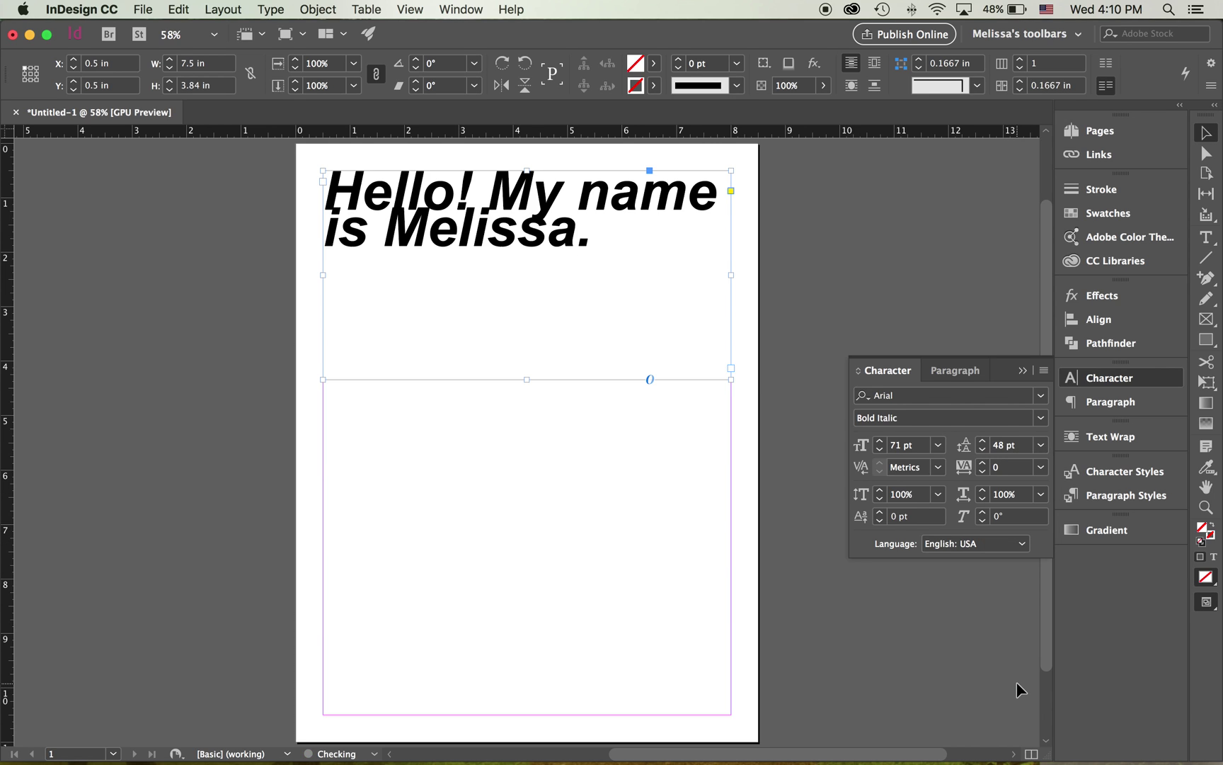
left_click(1022, 452)
key("Up")
key("Up")
key("Up")
key("Up")
key("Up")
key("Up")
key("Up")
key("Up")
key("Up")
key("Up")
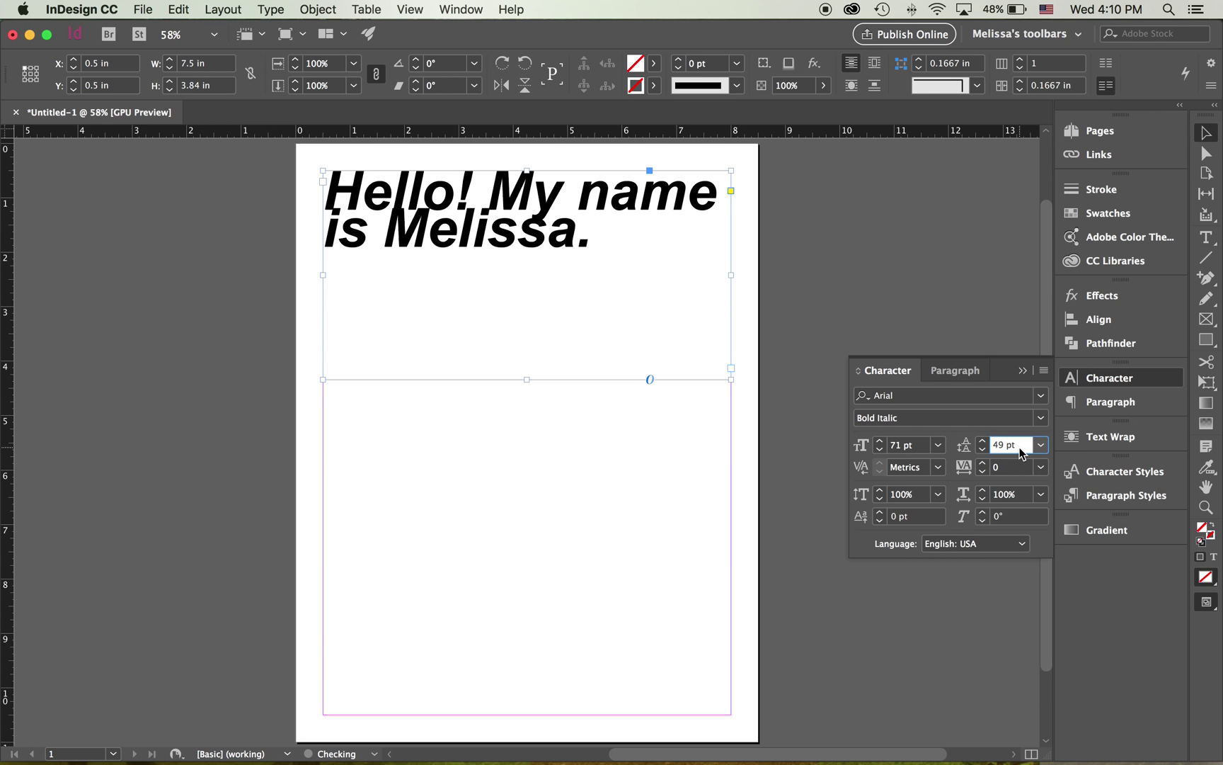
key("Up")
key("Up")
key("Up")
key("Up")
key("Up")
key("Up")
key("Up")
key("Up")
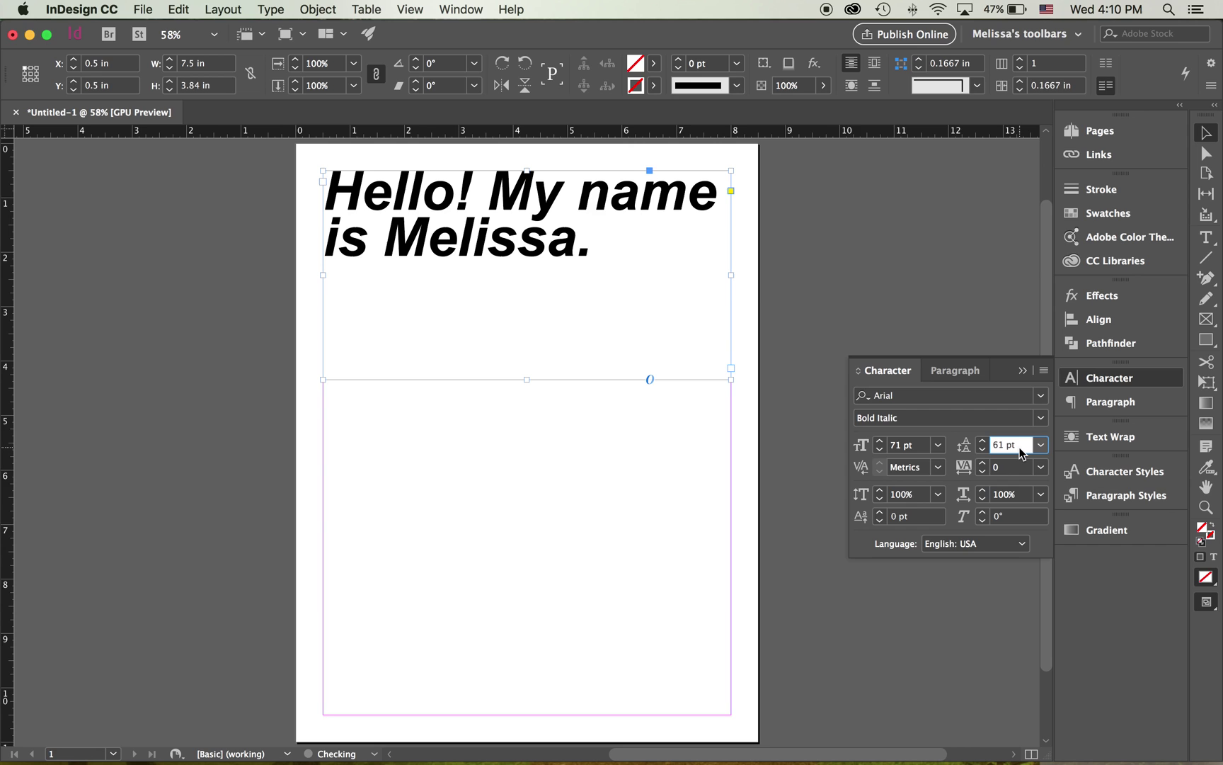
key("Up")
key("Up")
key("Up")
key("Up")
key("Up")
key("Up")
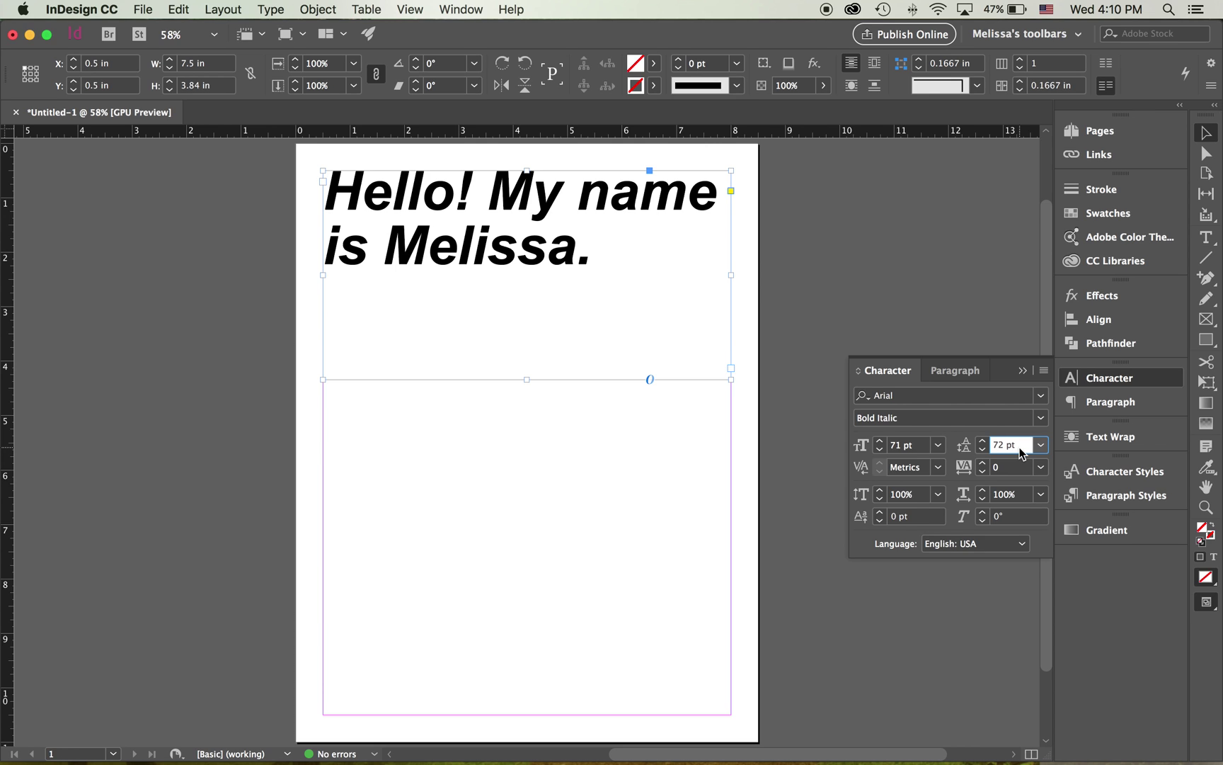
key("Up")
key("Up")
key("Up")
key("Up")
key("Up")
key("Up")
key("Up")
key("Up")
key("Up")
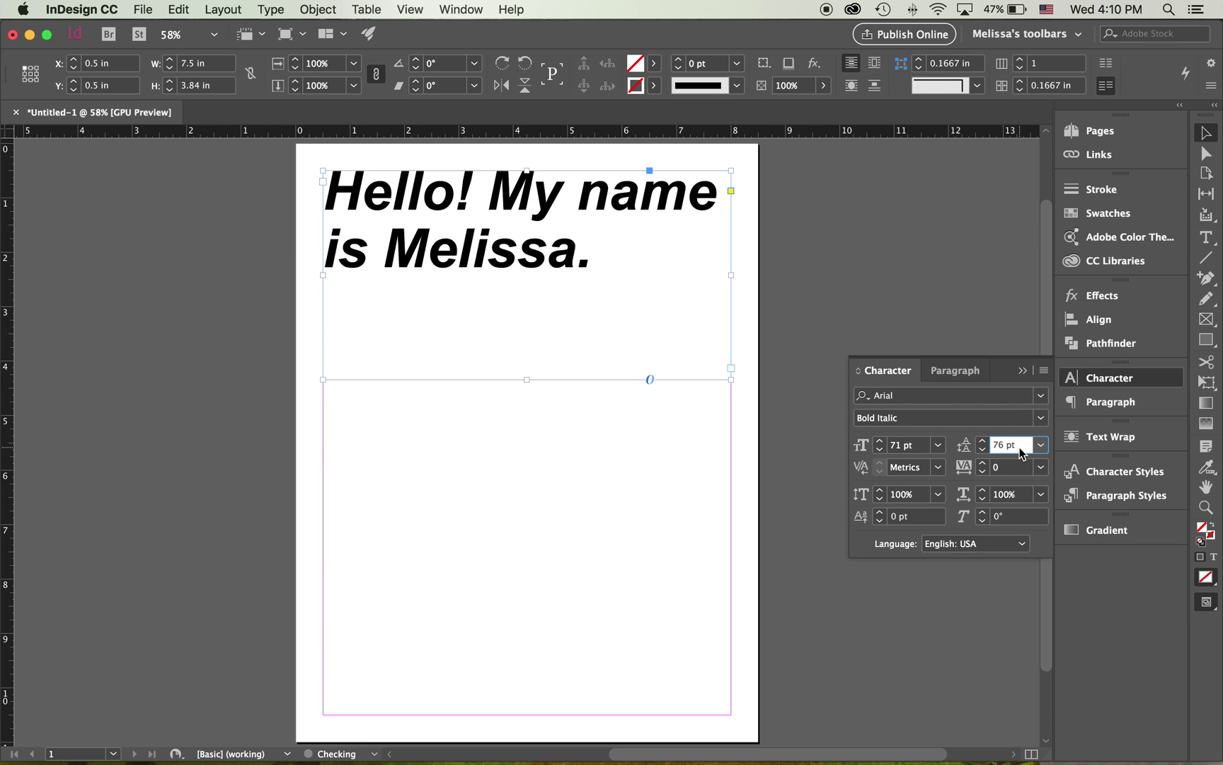
key("Up")
key("Up")
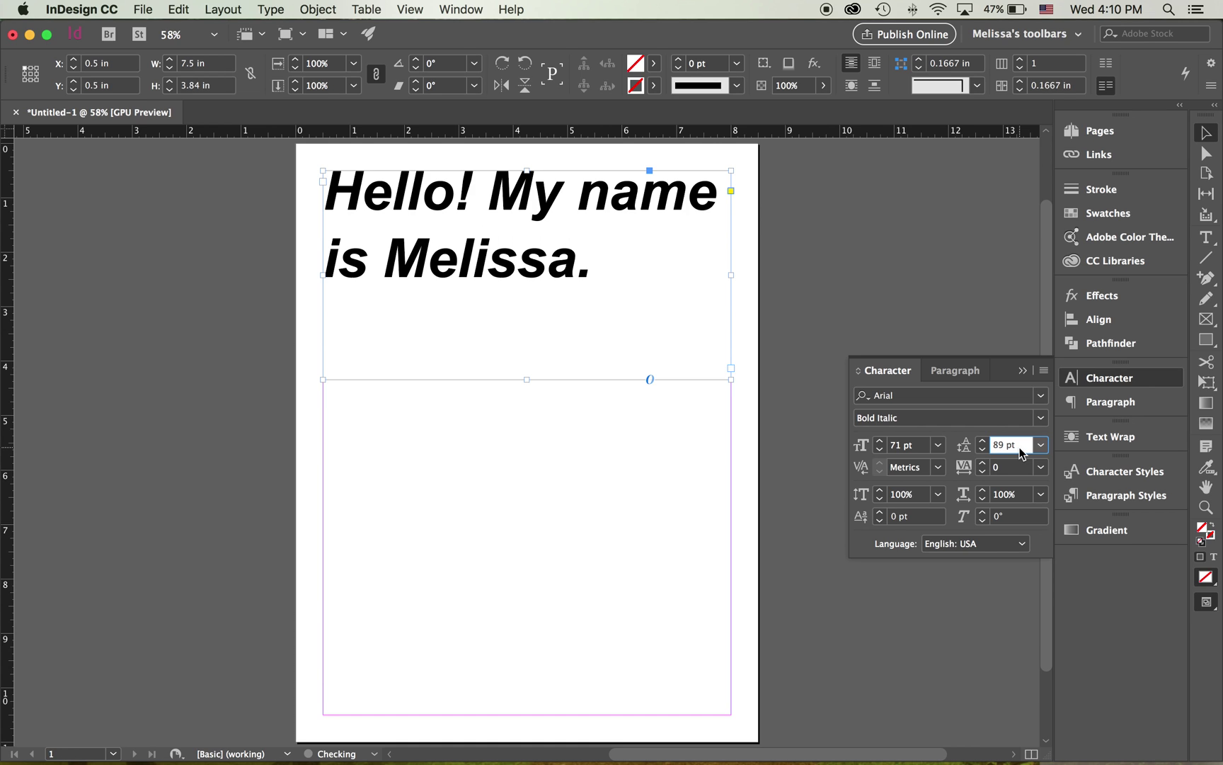
key("Down")
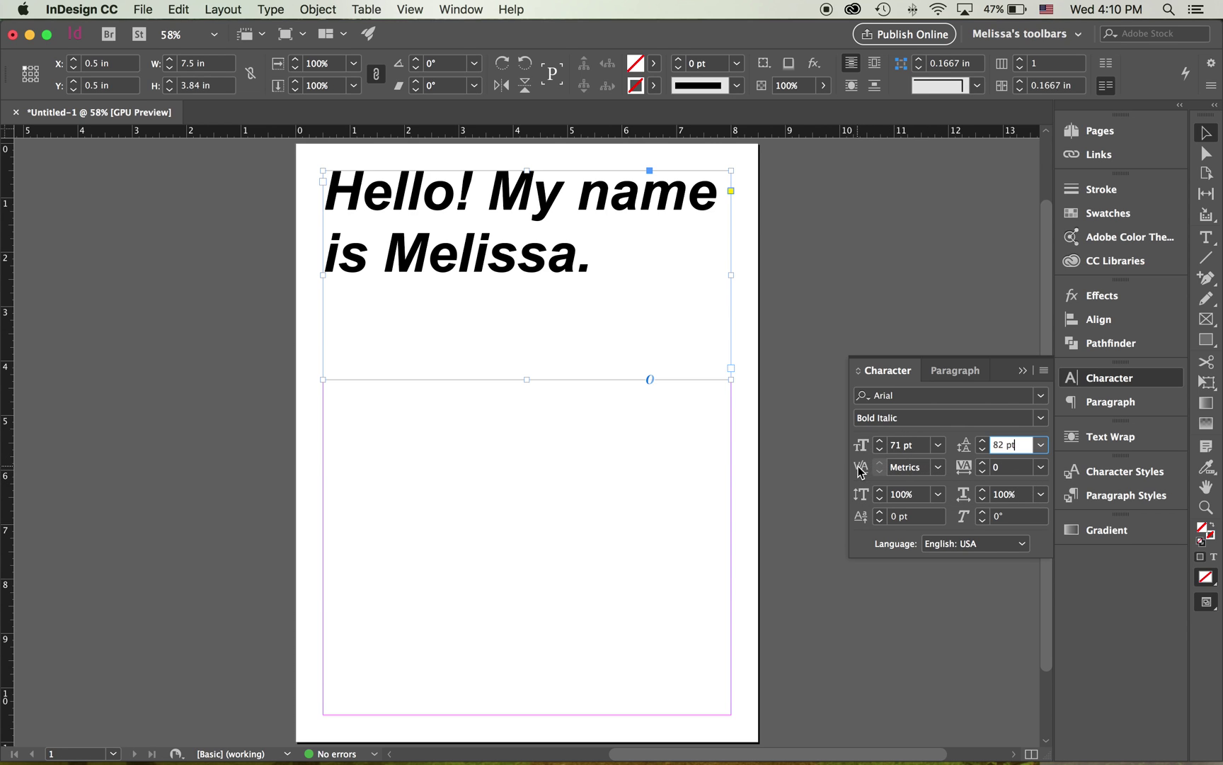
left_click(938, 466)
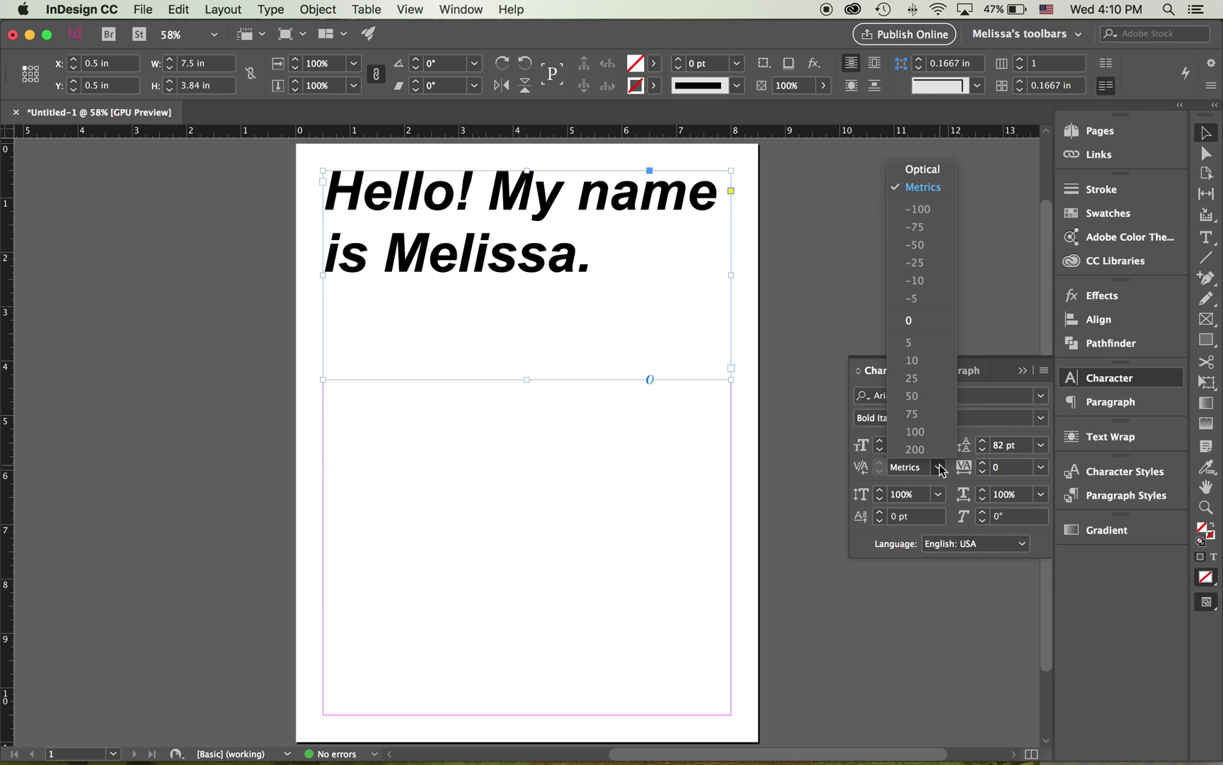
left_click(942, 171)
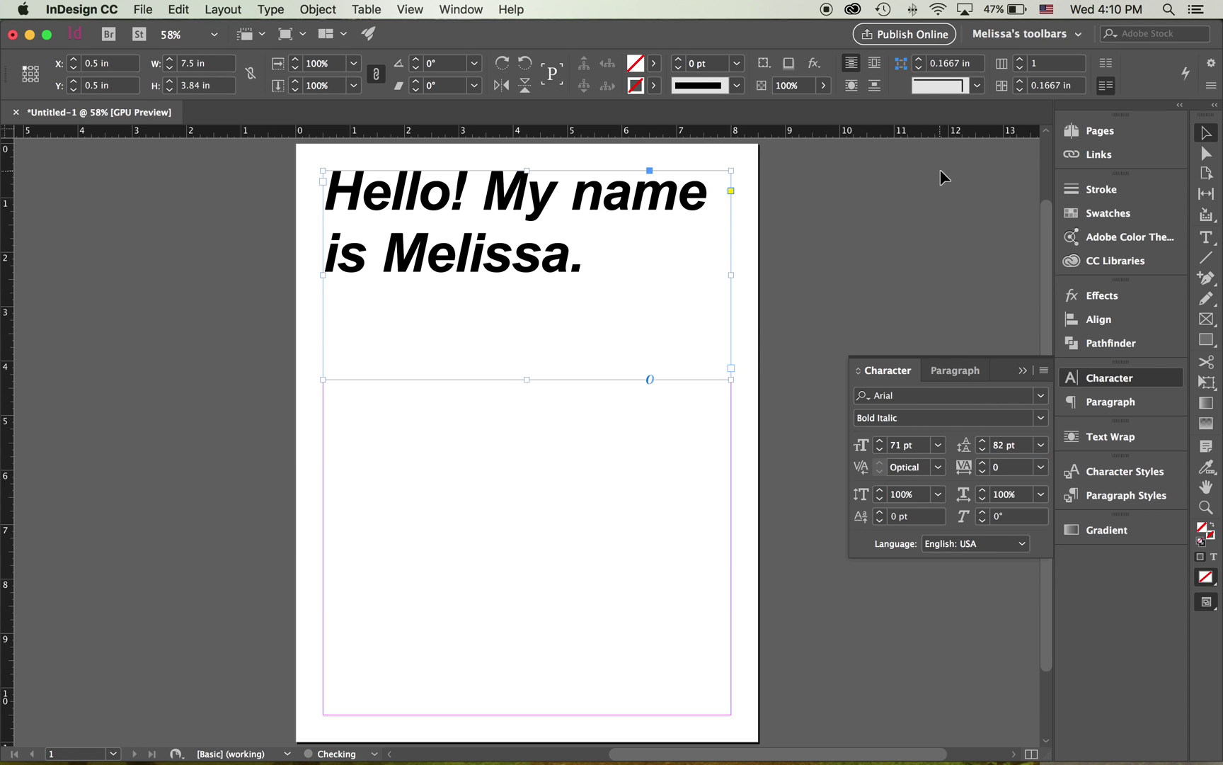
left_click(938, 466)
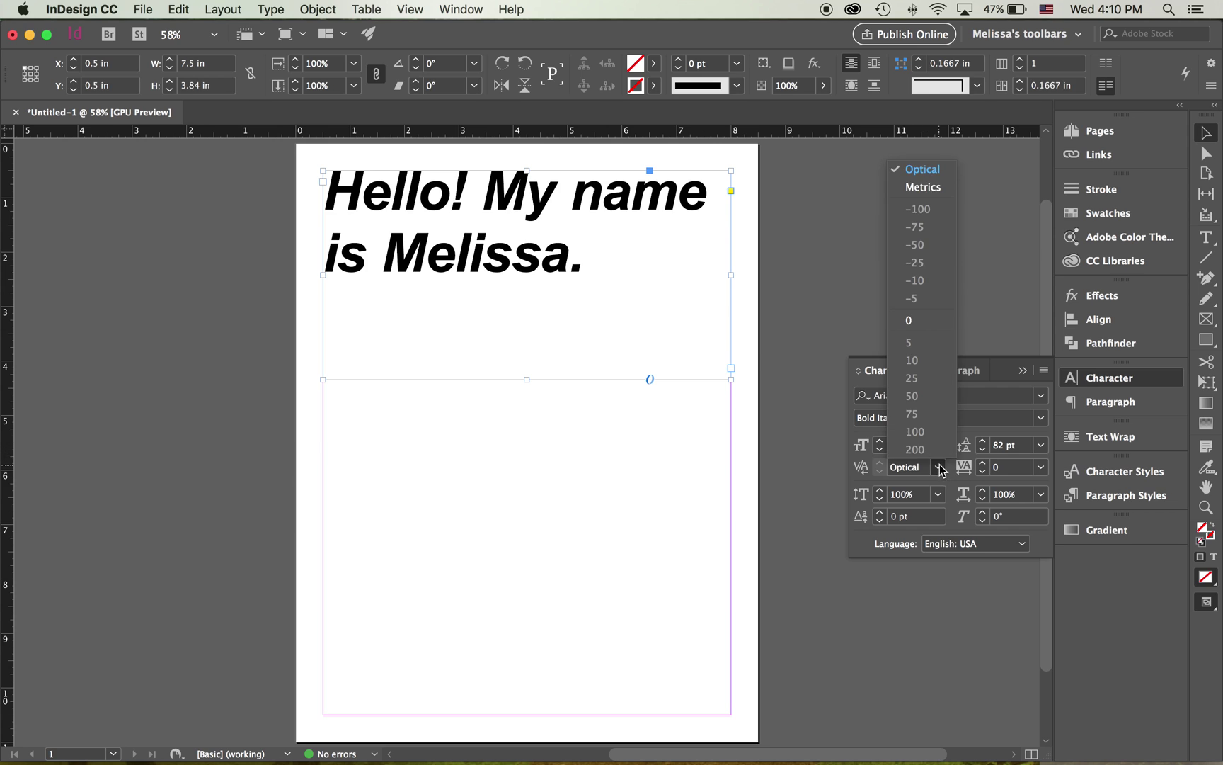
left_click(933, 198)
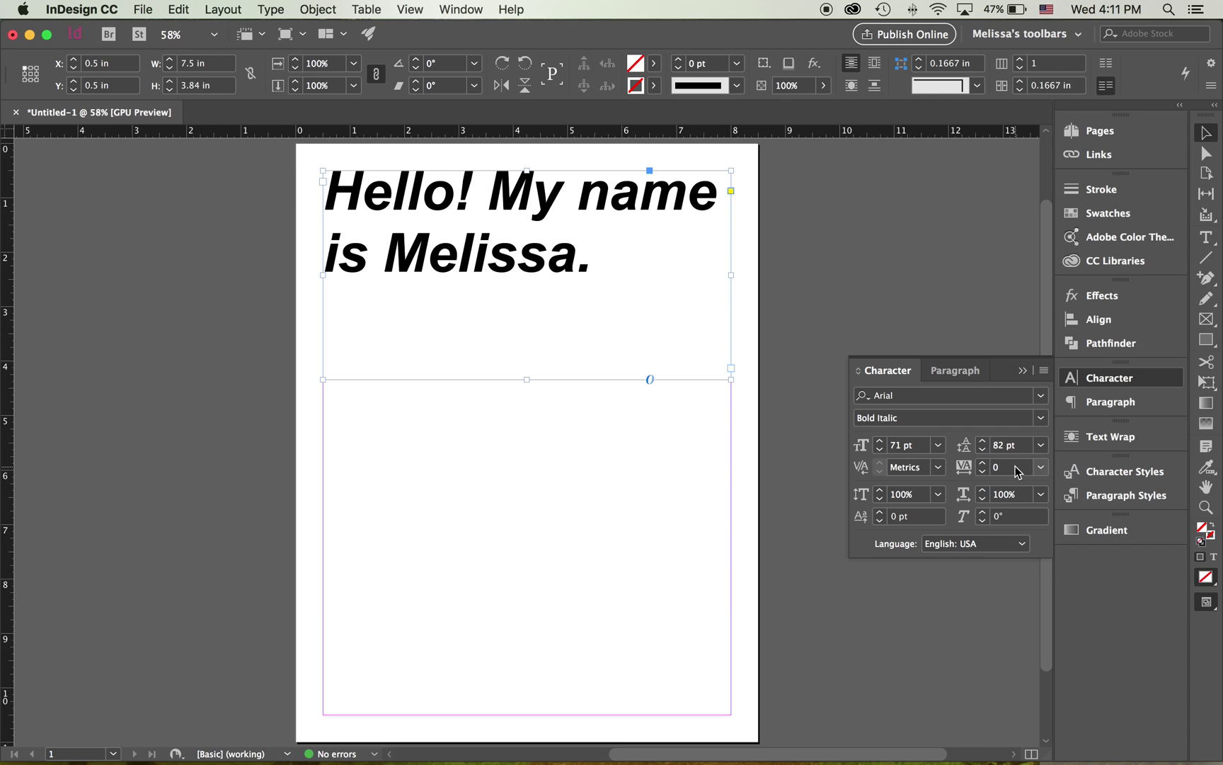
left_click(1040, 468)
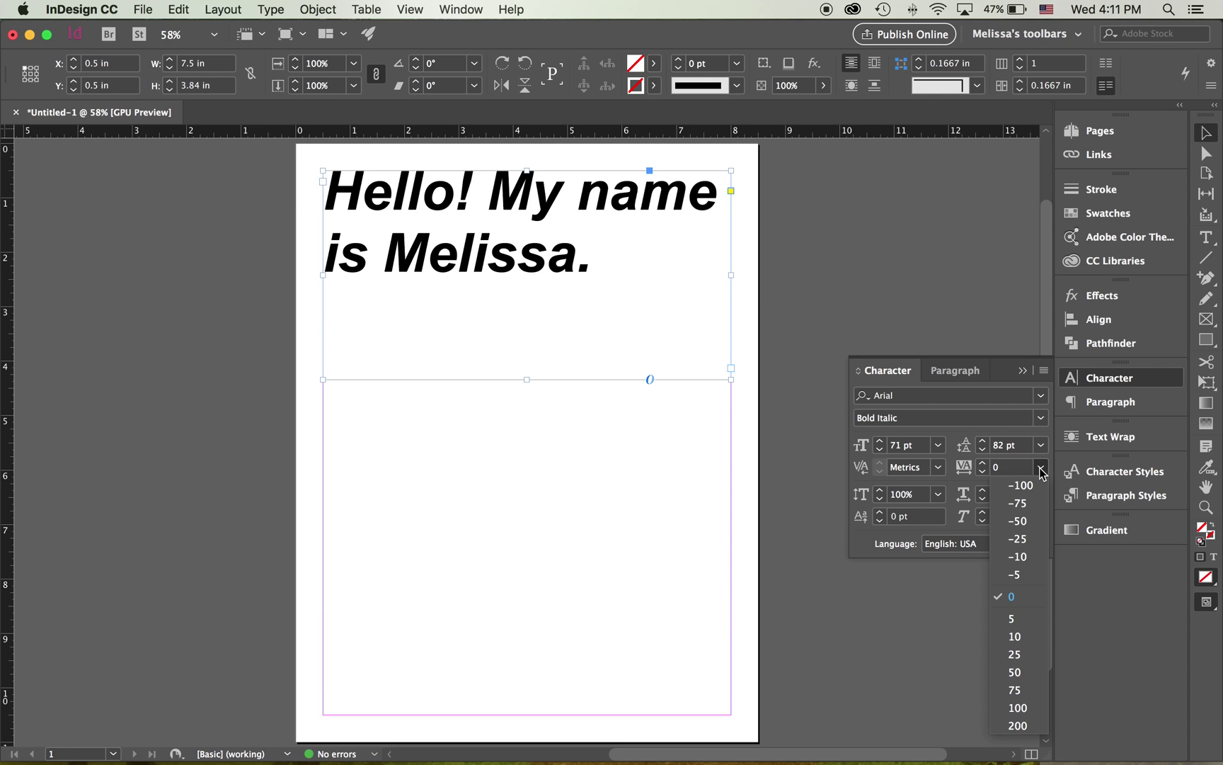
left_click(1015, 655)
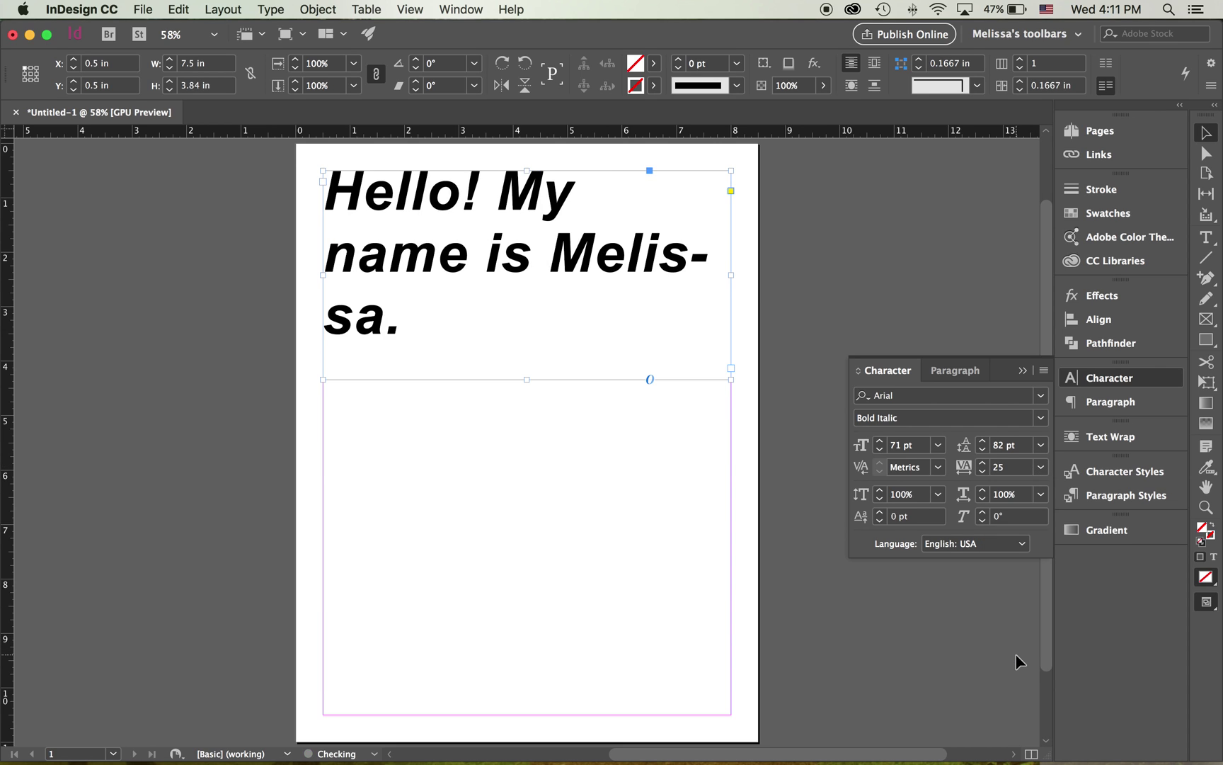
left_click(1041, 469)
left_click(1019, 607)
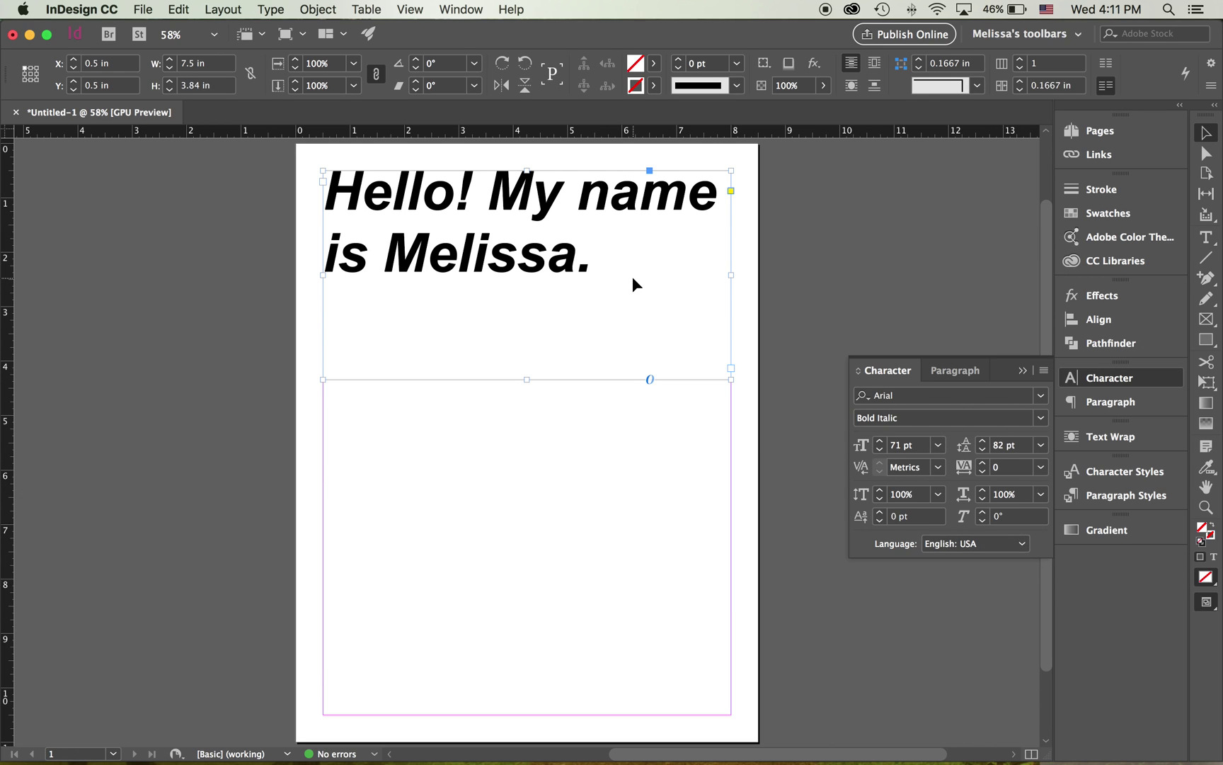
Break the headline after 'Hello!' and shrink the second line to 43 pt
double_click(493, 197)
key("Return")
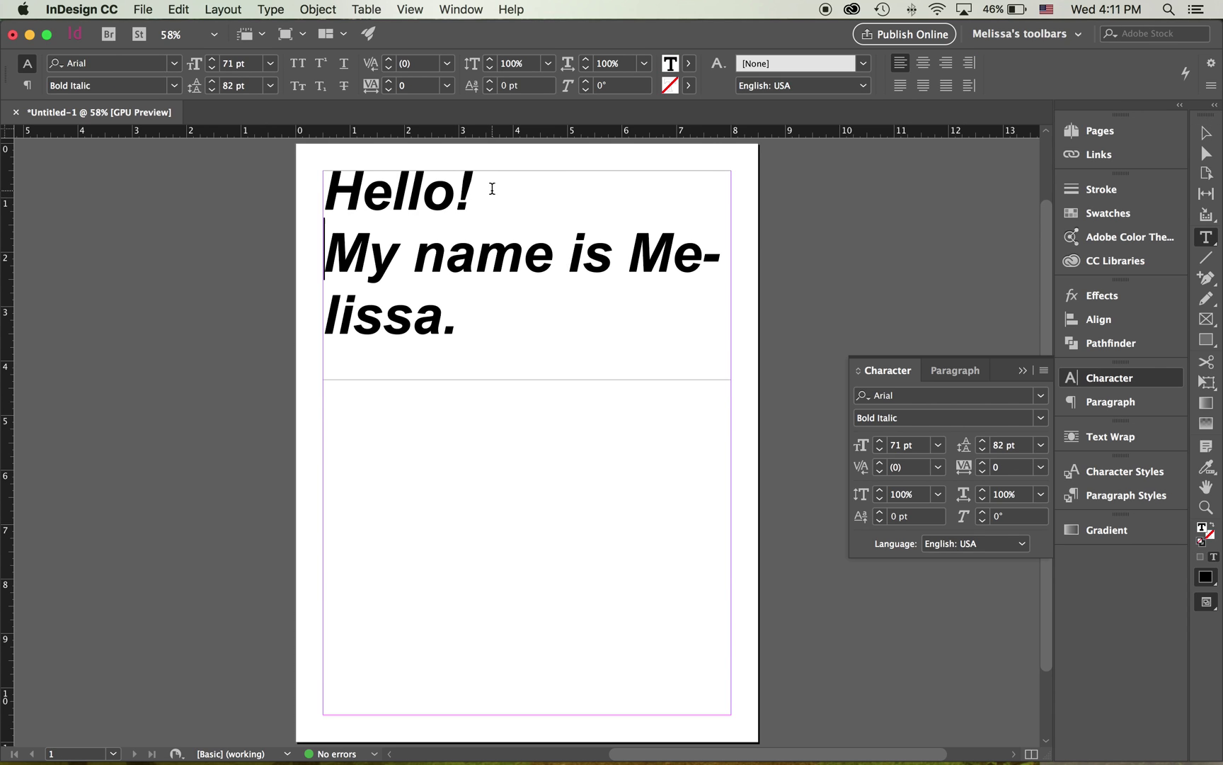
left_click_drag(456, 324, 338, 263)
left_click(914, 446)
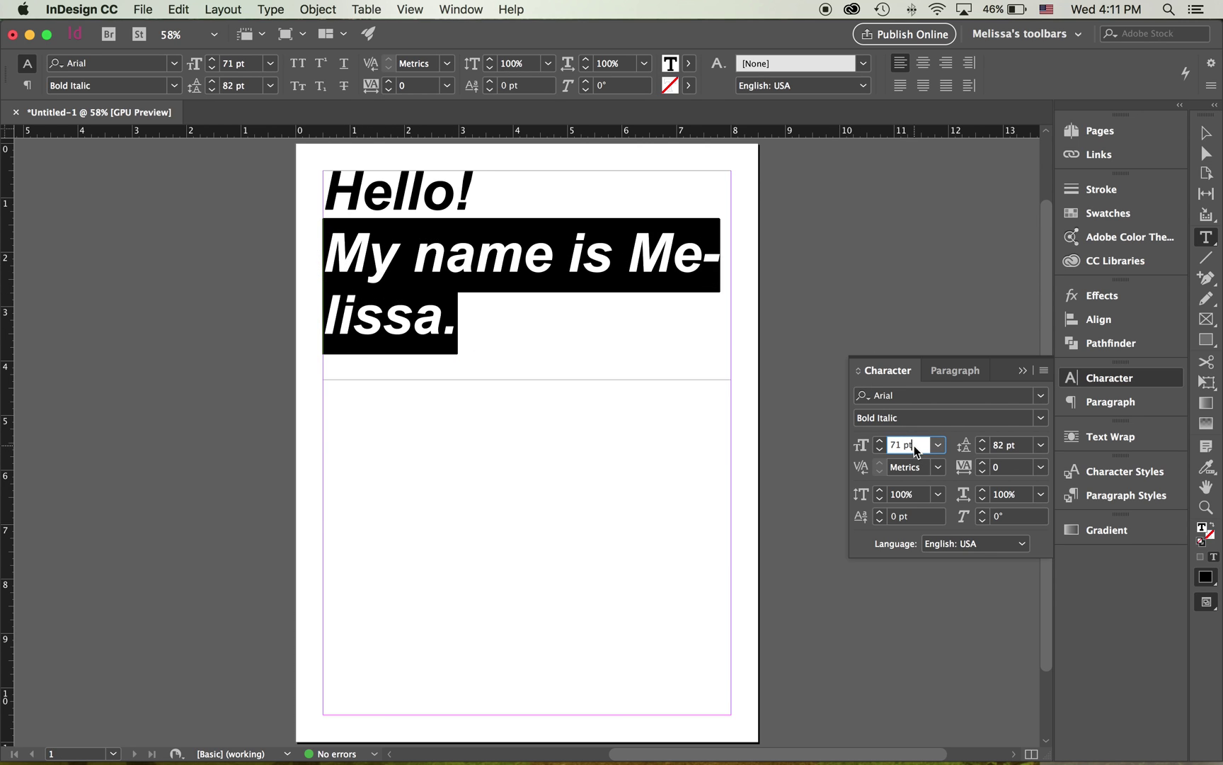
key("Down")
key("Down")
key("Down")
key("Down")
key("Down")
key("Down")
key("Down")
key("Down")
key("Down")
key("Down")
key("Down")
key("Down")
key("Down")
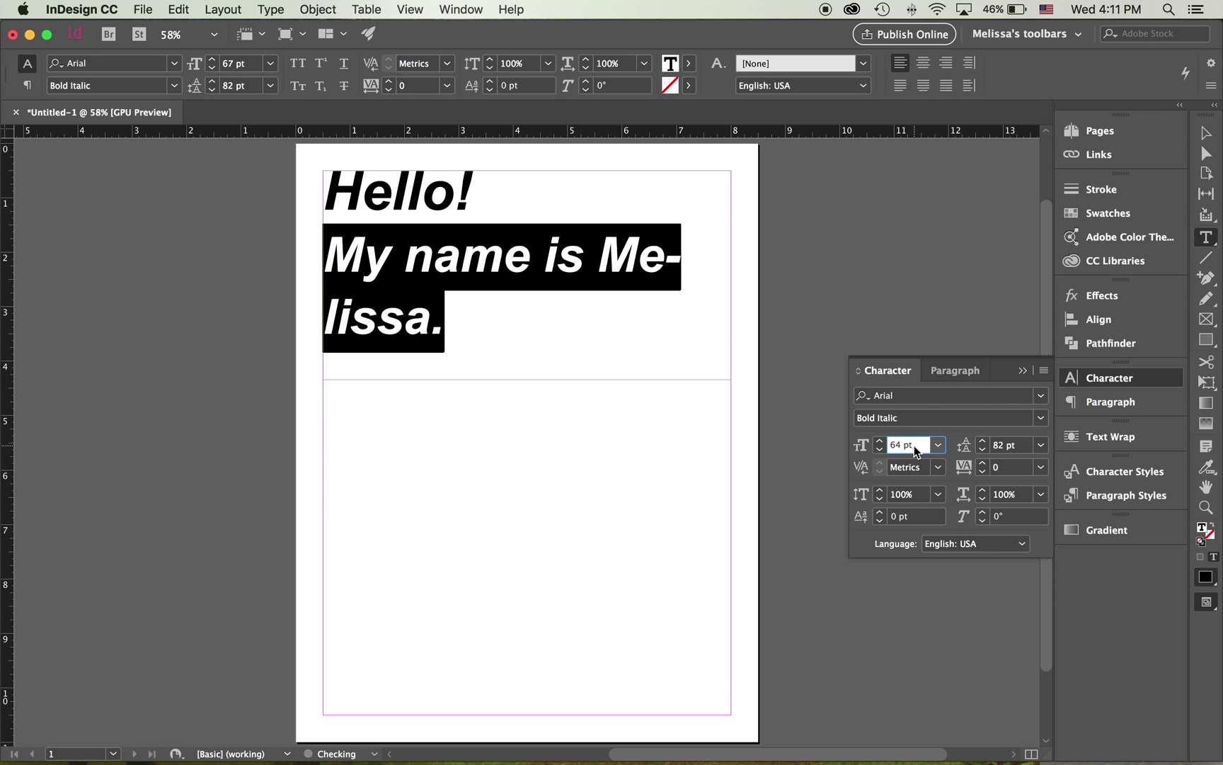
key("Down")
key("Down")
key("Down")
key("Down")
key("Down")
key("Down")
key("Down")
key("Down")
key("Down")
key("Down")
key("Down")
key("Down")
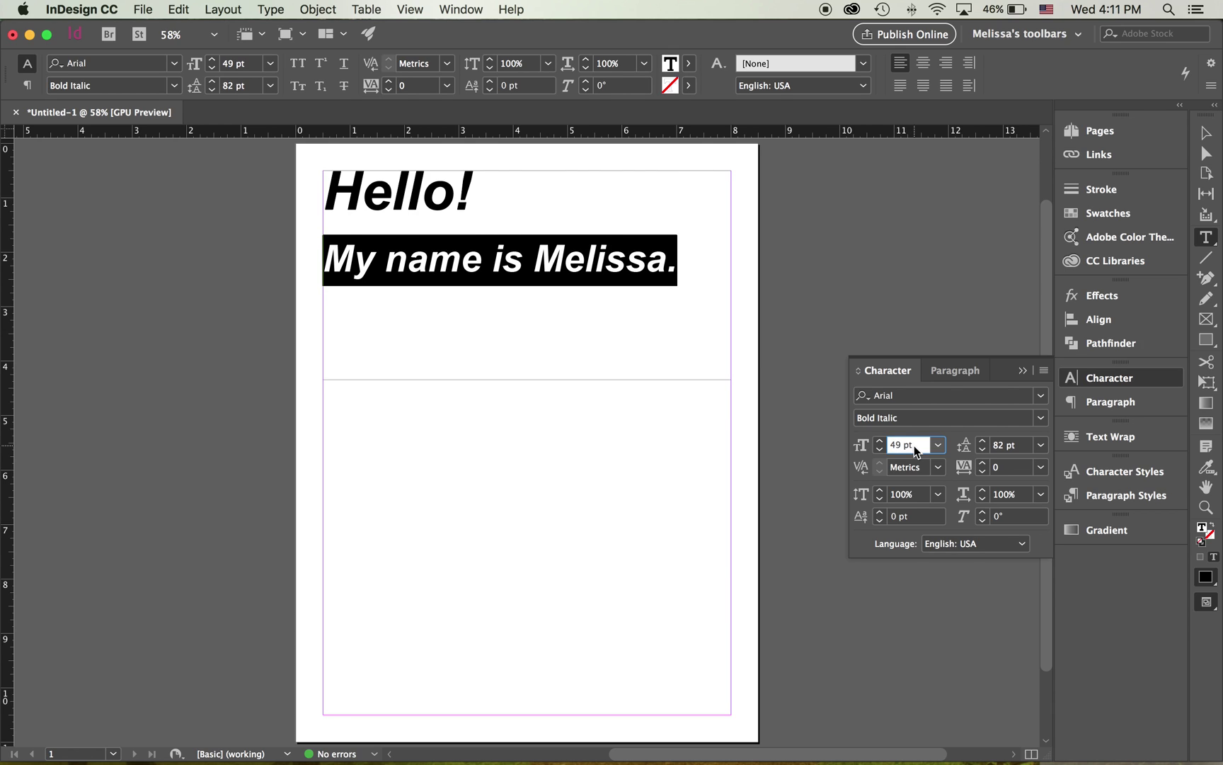
key("Down")
key("Down")
key("Down")
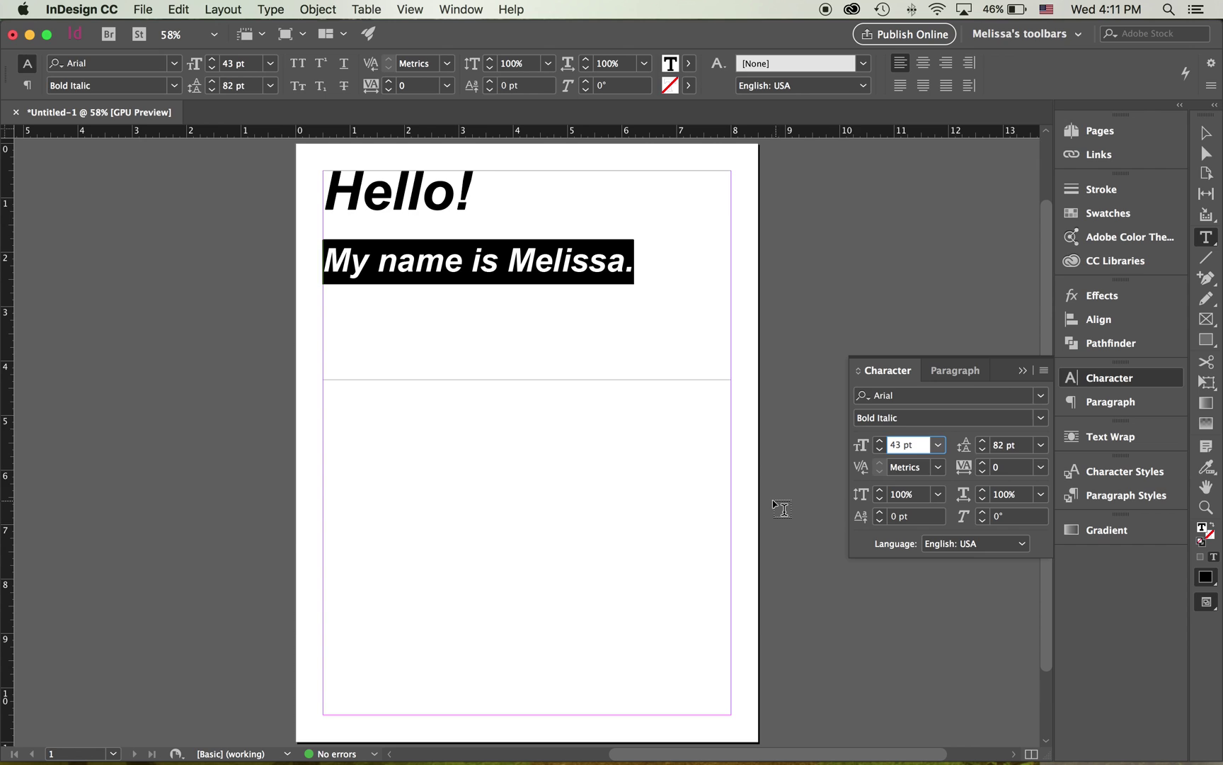
Raise the second line's tracking toward 120, then type 0 to reset it
left_click(1009, 466)
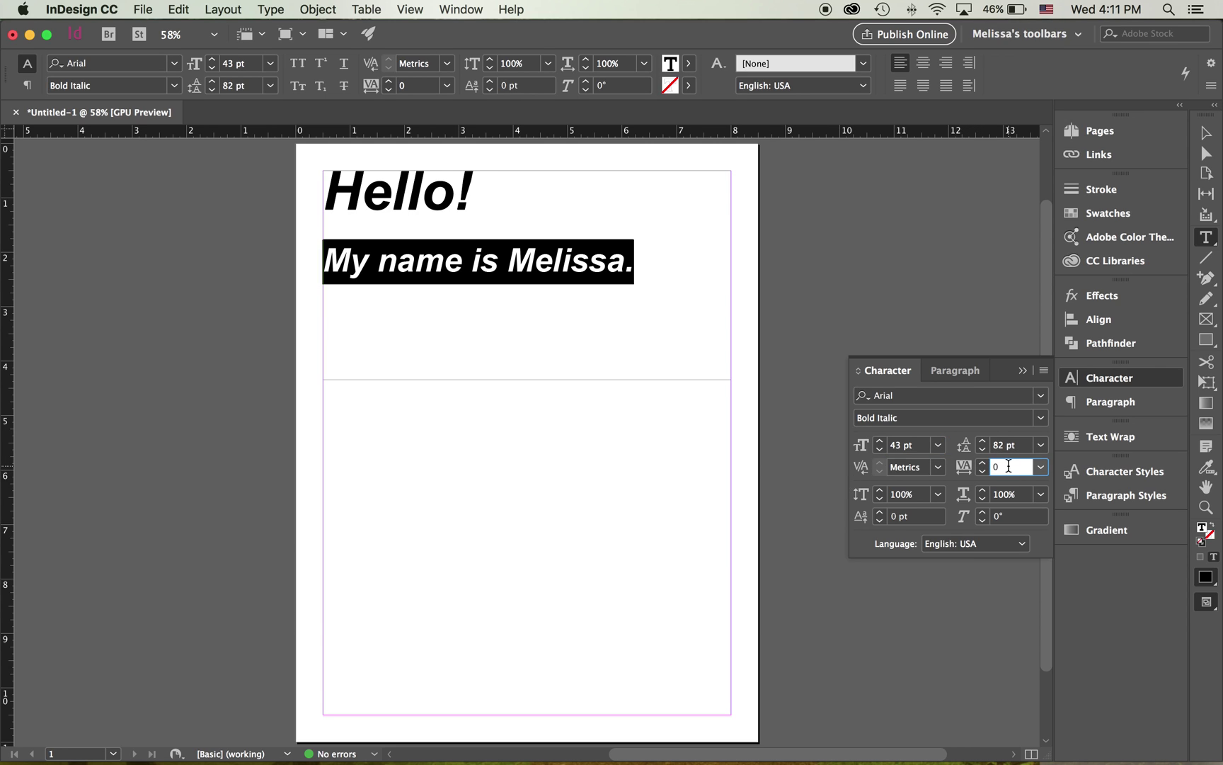
key("Up")
key("Up")
key("Up")
key("Up")
key("Up")
key("Up")
key("Up")
key("Up")
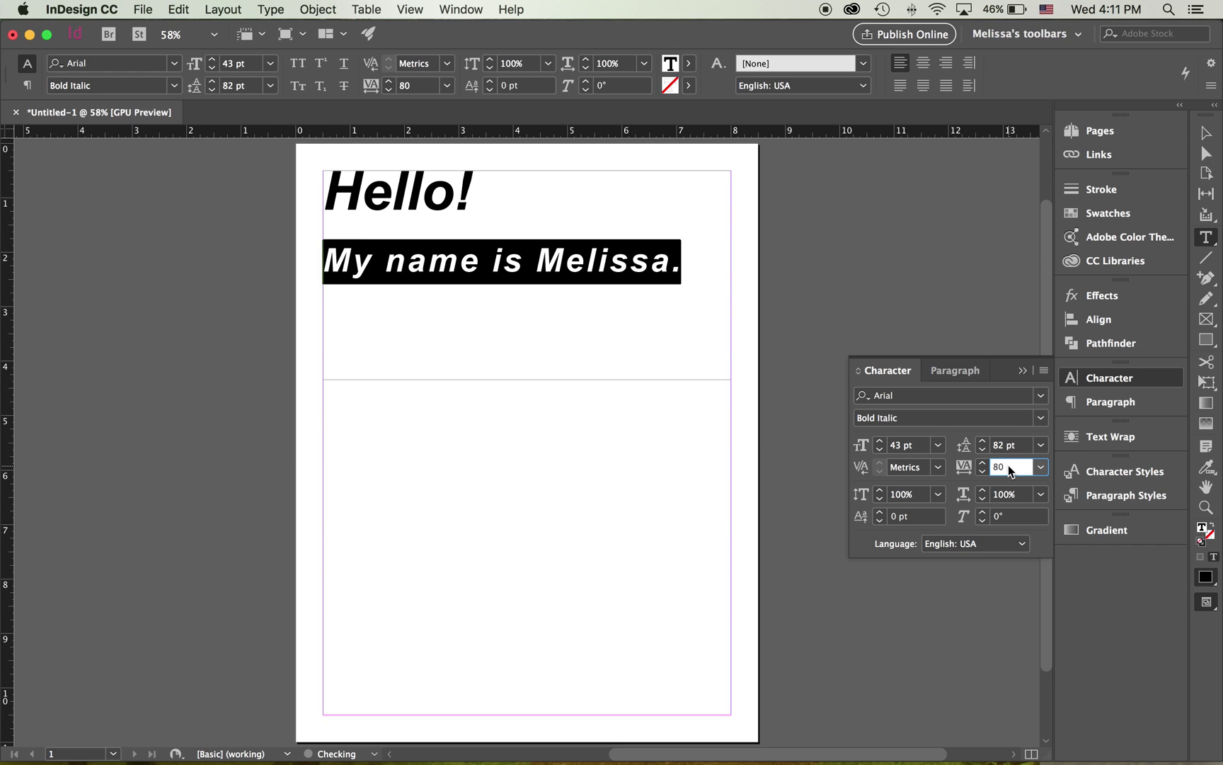
key("Up")
key("Up")
key("Up")
key("Up")
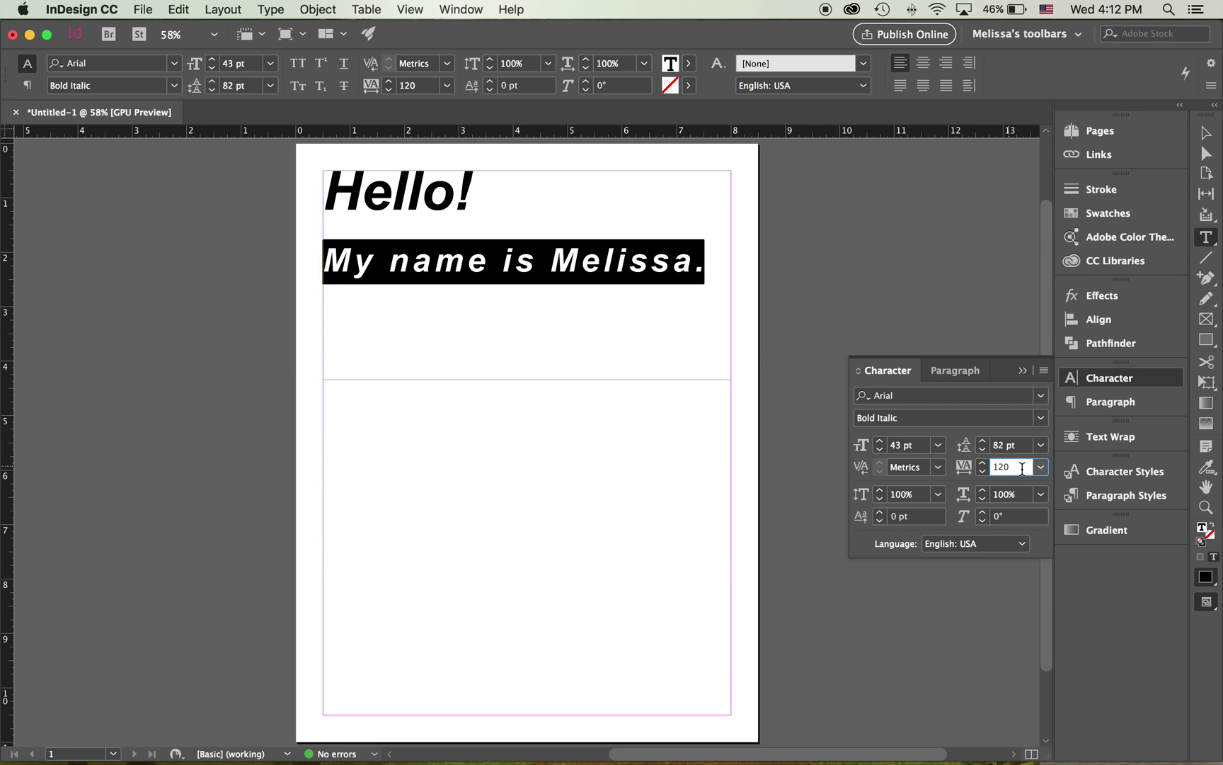
left_click(1022, 468)
type("0")
Apply zero tracking, then step the second line to 132% vertical and 124% horizontal scale
left_click(919, 494)
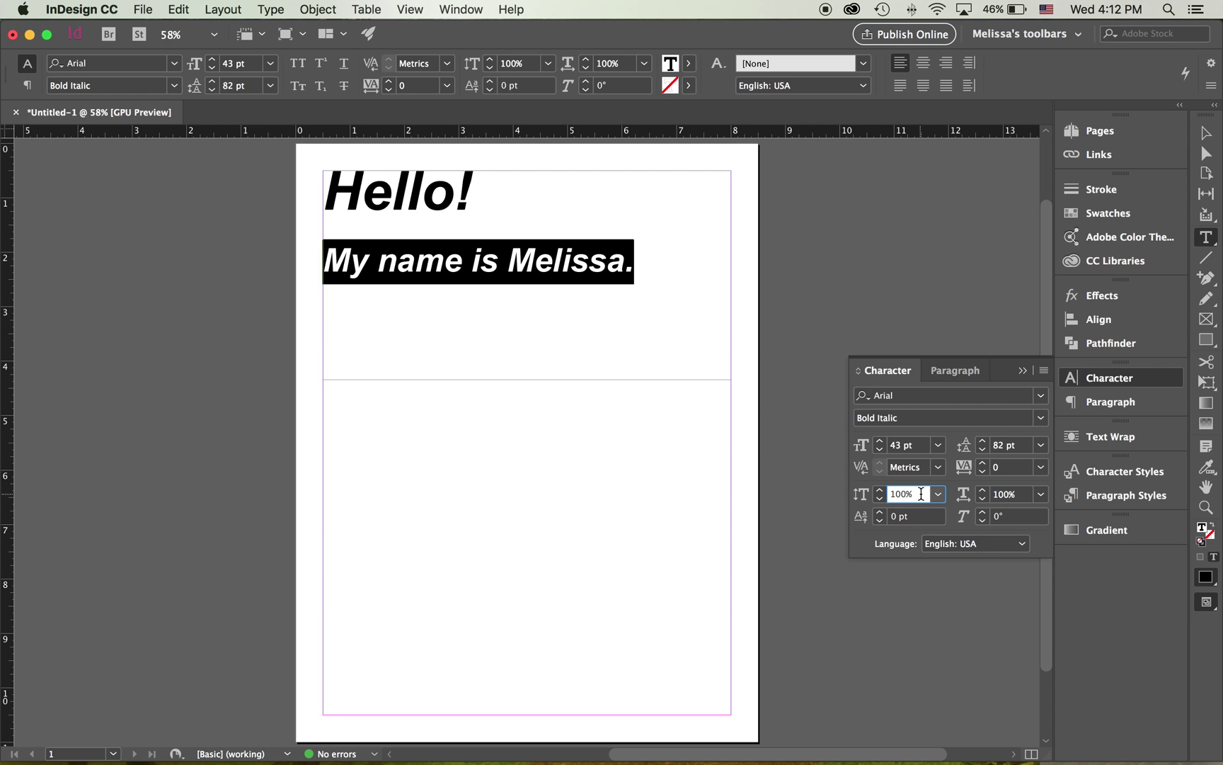
key("Up")
key("Up")
key("Up")
key("Up")
key("Up")
key("Up")
key("Up")
key("Up")
key("Up")
key("Up")
key("Up")
key("Up")
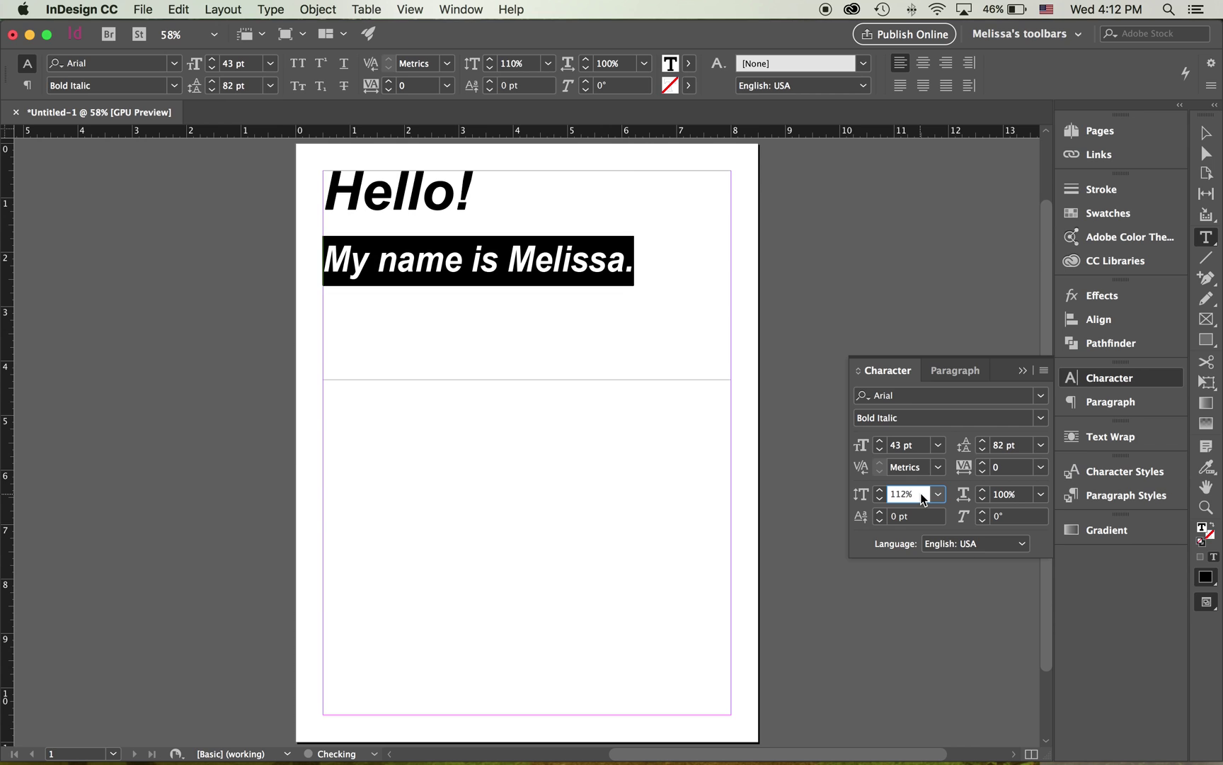
key("Up")
key("Up")
key("Up")
key("Up")
key("Up")
key("Up")
key("Up")
key("Up")
key("Up")
key("Up")
key("Up")
key("Up")
key("Up")
key("Up")
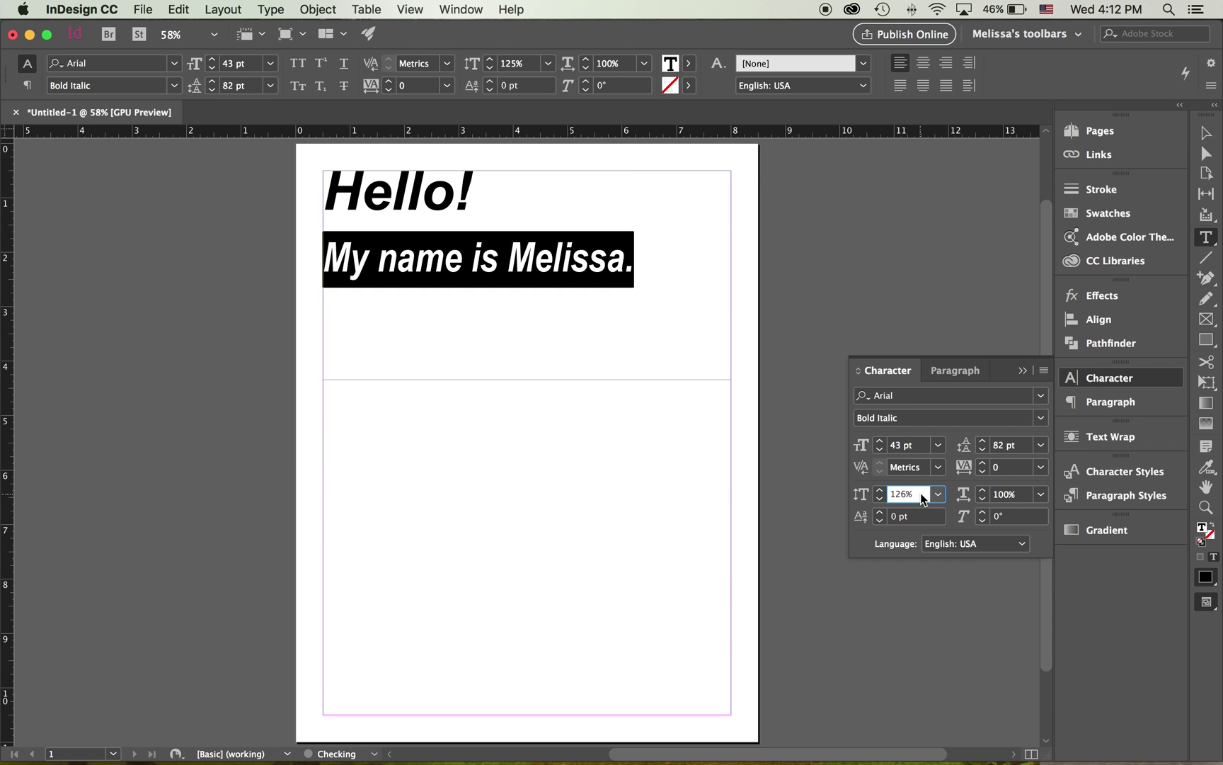
key("Up")
key("Up")
key("Up")
key("Up")
key("Up")
key("Up")
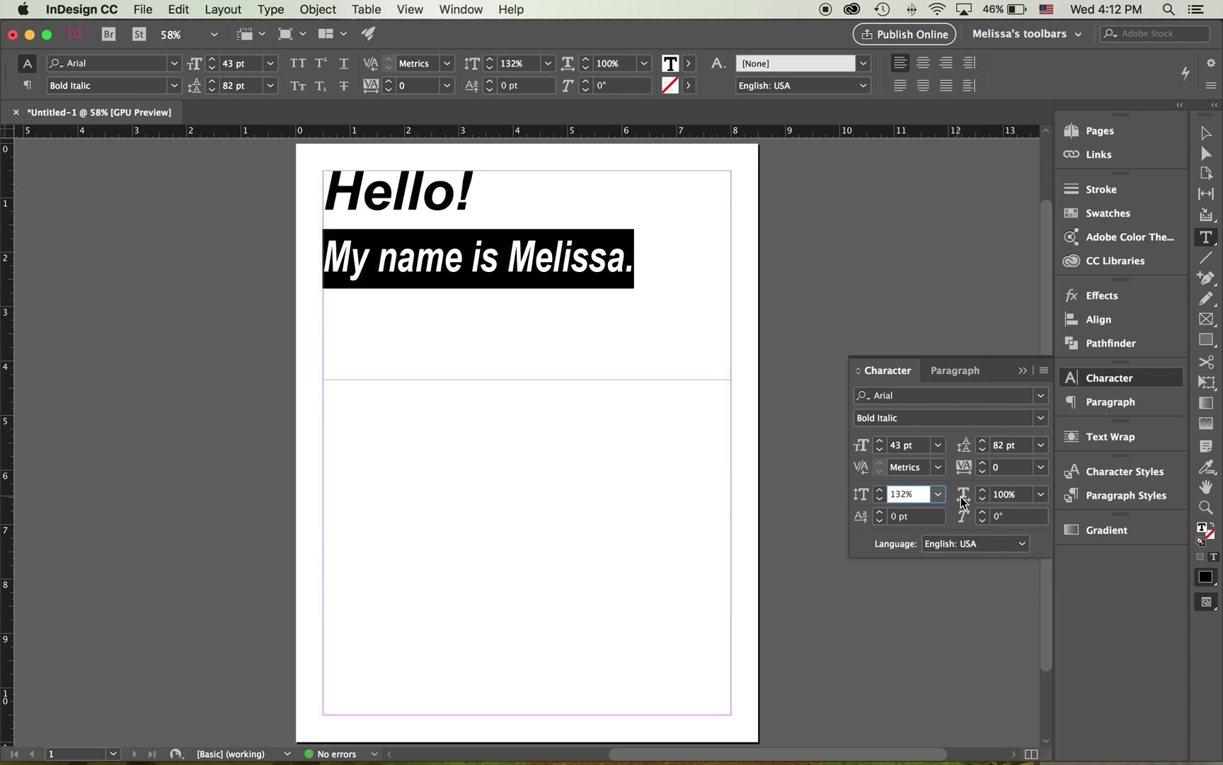
left_click(1012, 499)
key("Up")
key("Up")
key("Up")
key("Up")
key("Up")
key("Up")
key("Up")
key("Up")
key("Up")
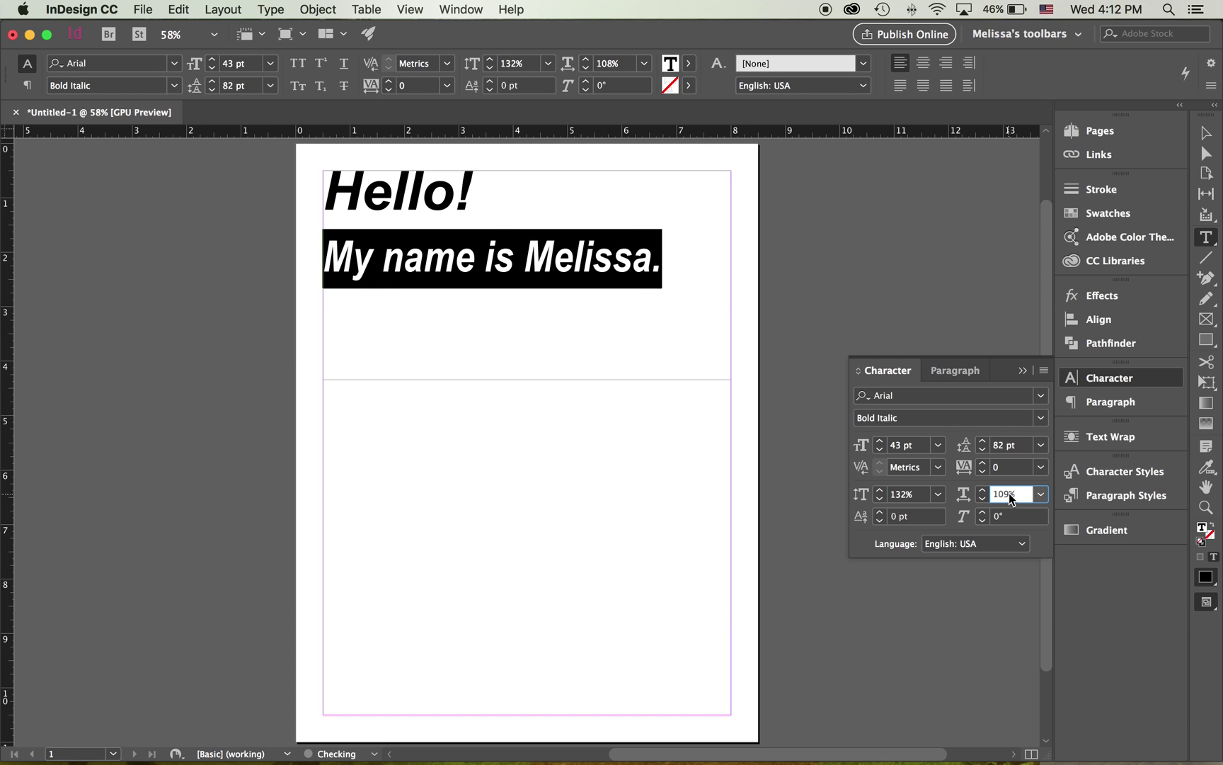
key("Up")
key("Up")
key("Up")
key("Up")
key("Up")
key("Up")
key("Up")
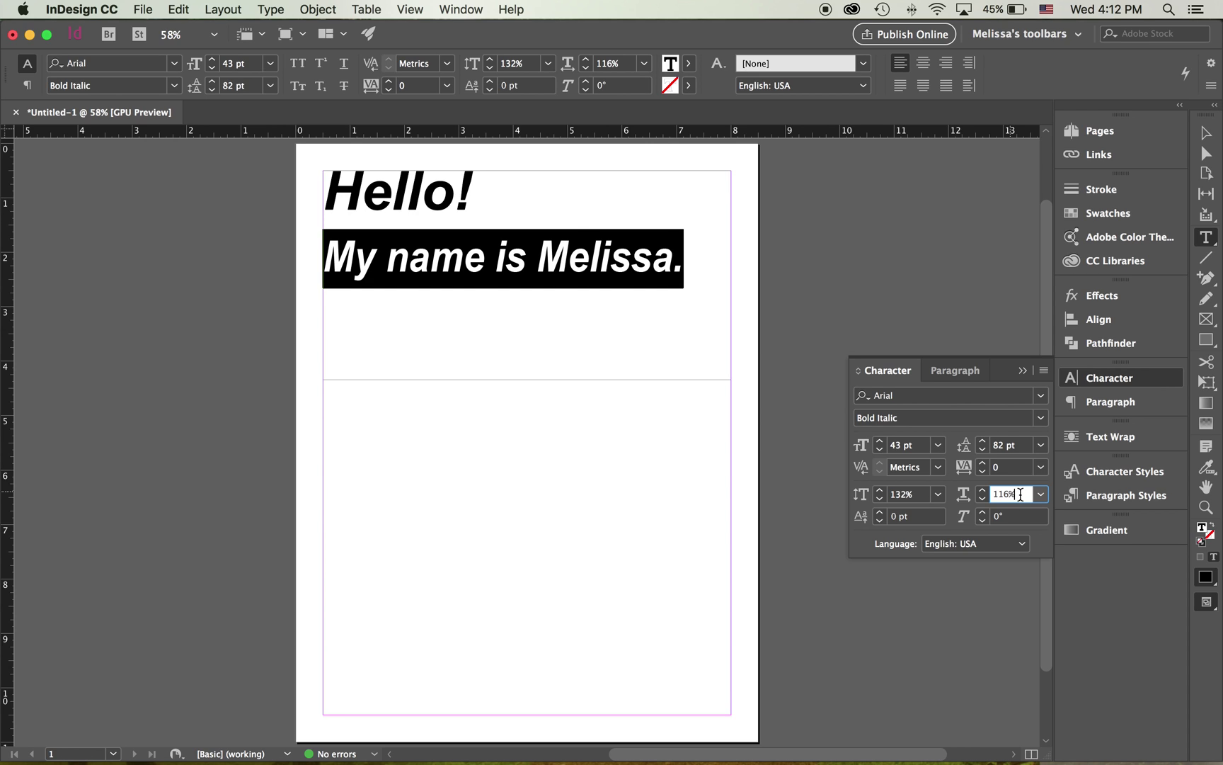
key("Up")
key("Up")
key("Up")
key("Up")
key("Up")
key("Up")
key("Up")
key("Up")
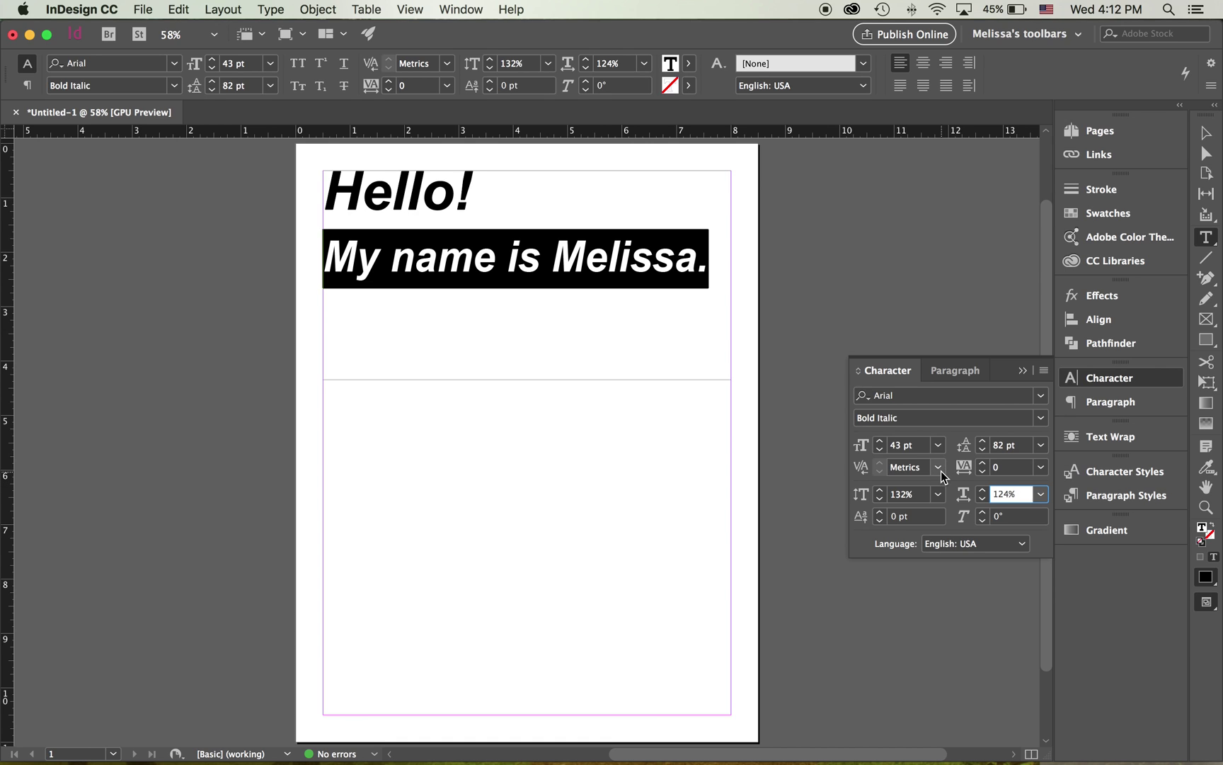
left_click(668, 279)
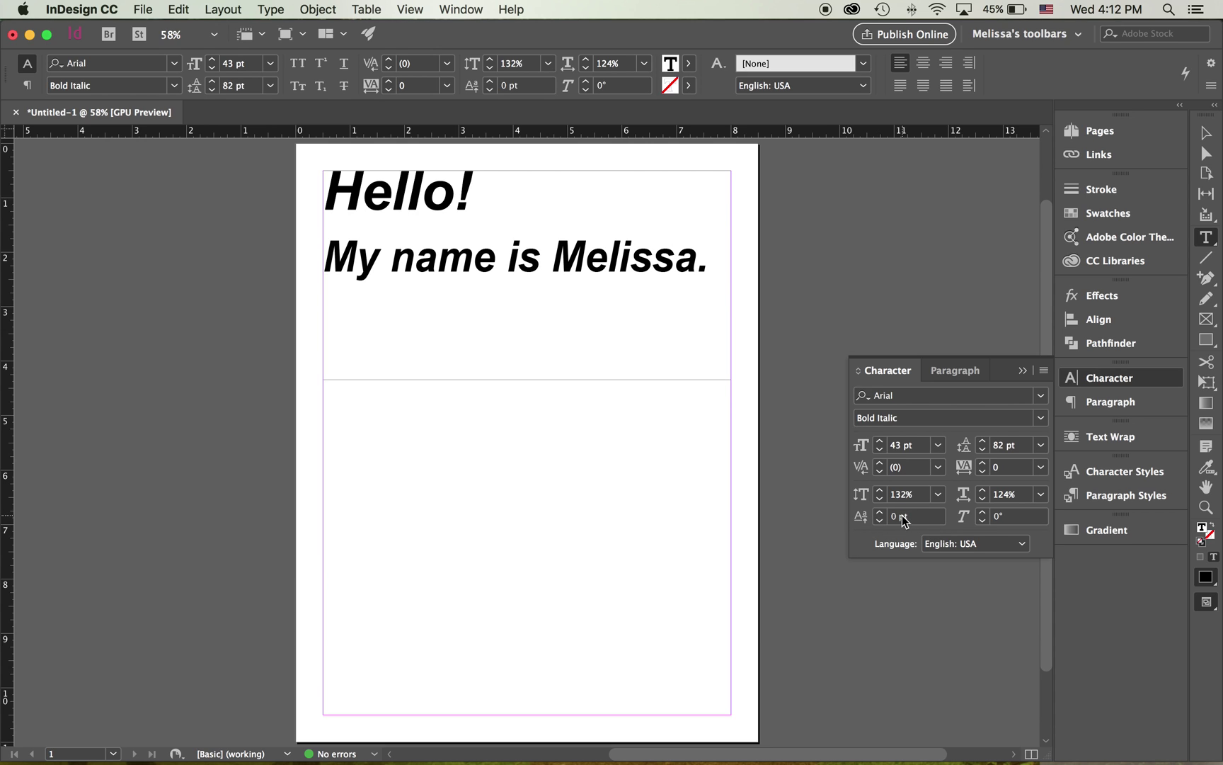
Add a new line reading $9.00 and shrink its 00 cents to 24 pt
left_click(712, 264)
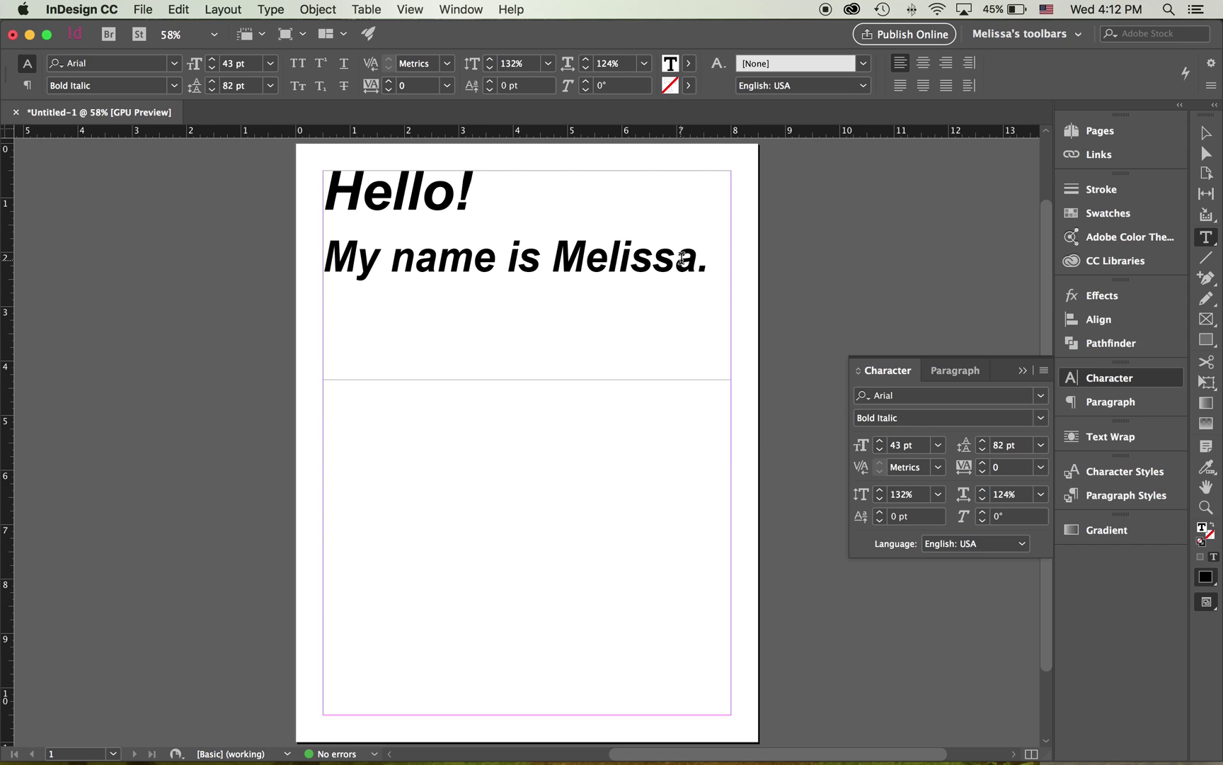
key("Return")
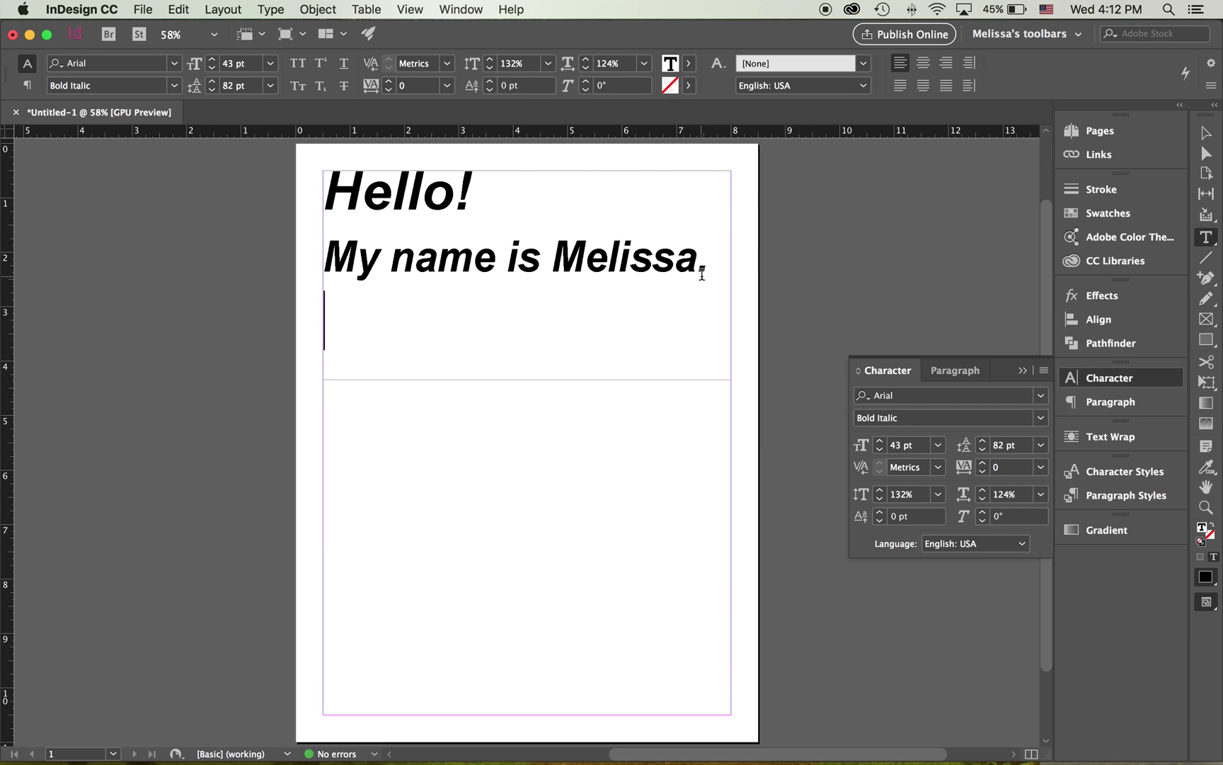
type("$9.")
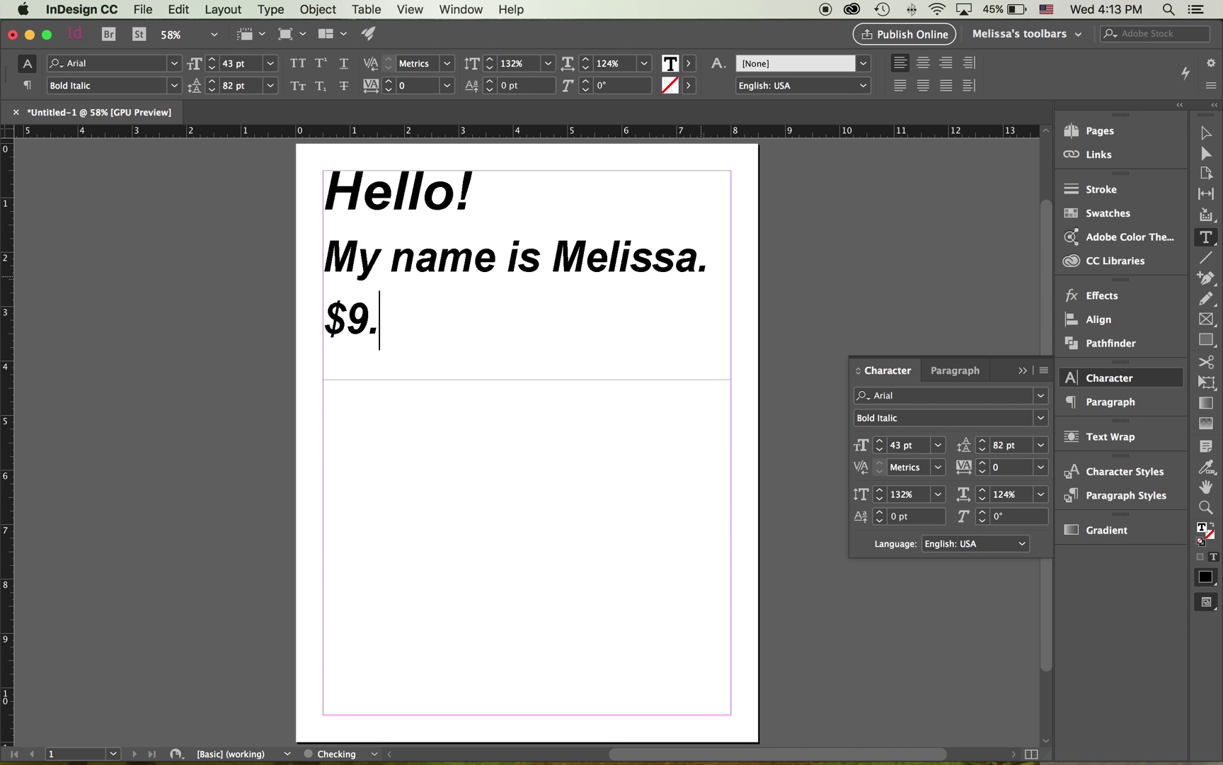
type("00")
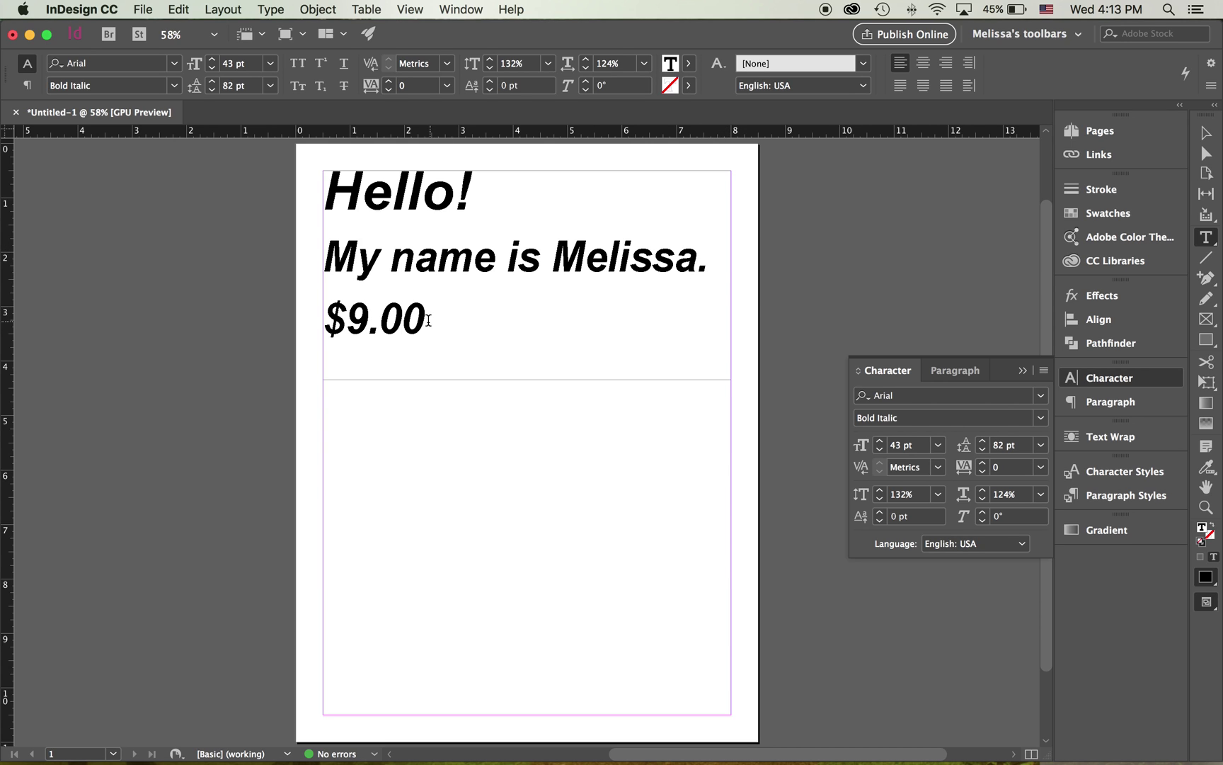
left_click_drag(428, 320, 388, 320)
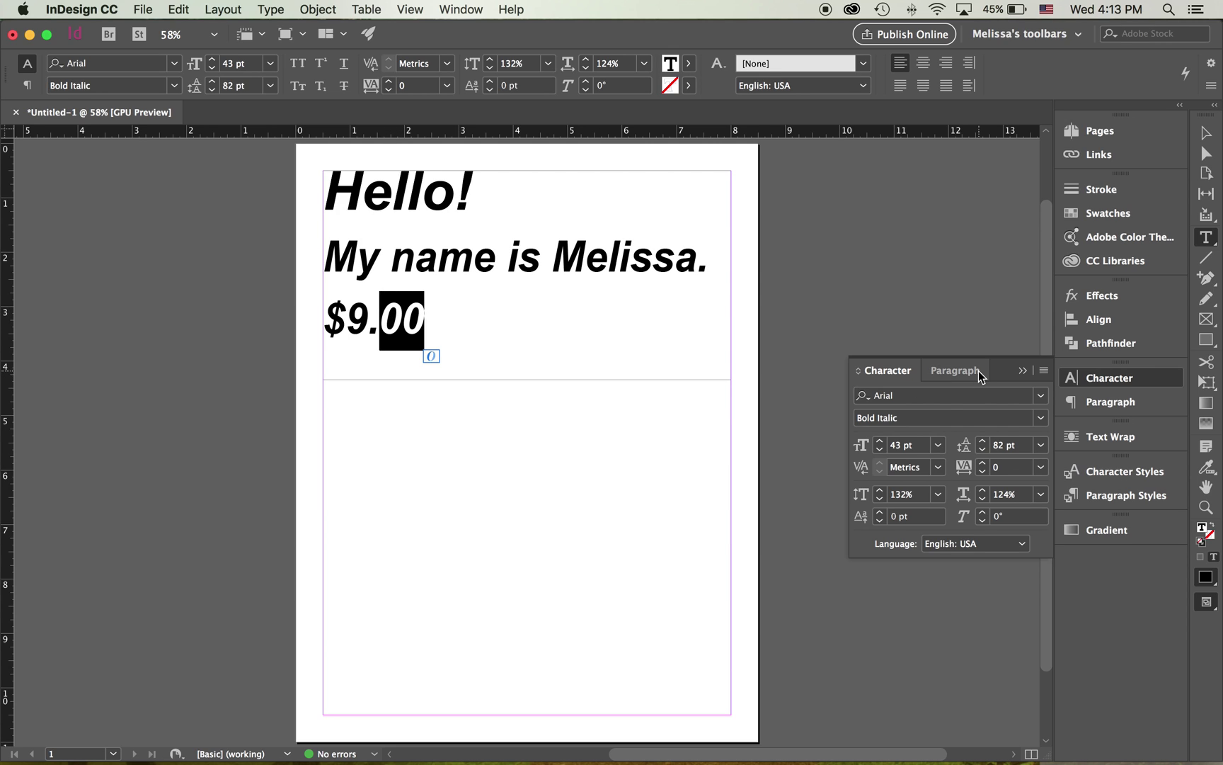
left_click_drag(916, 445, 890, 451)
type("24")
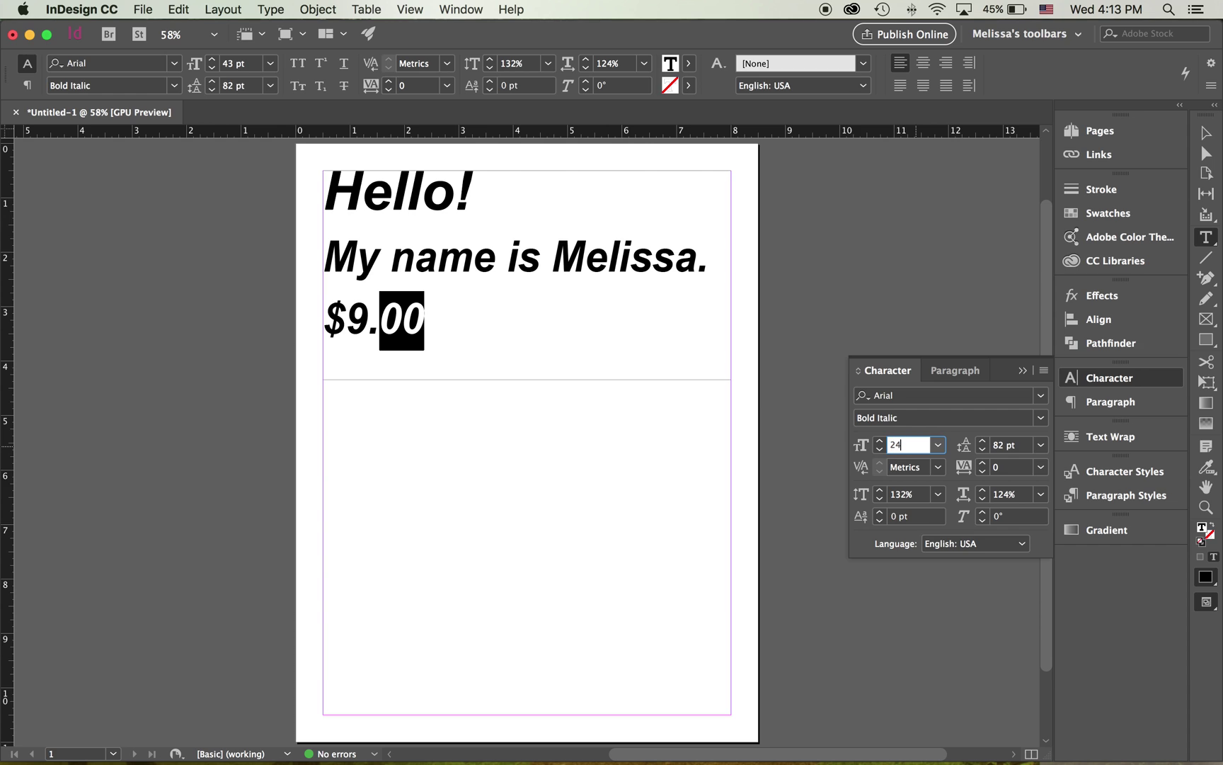
key("Return")
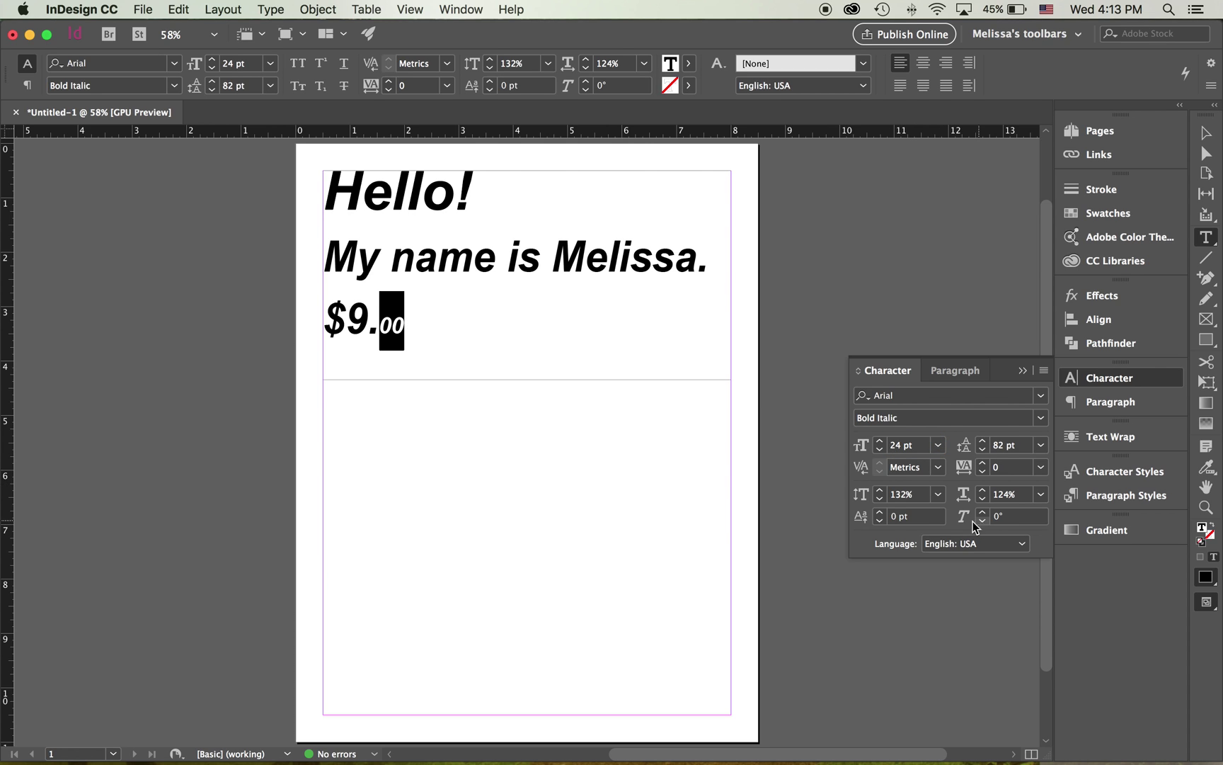
Raise the cents above the baseline with a 19 pt baseline shift
left_click(916, 522)
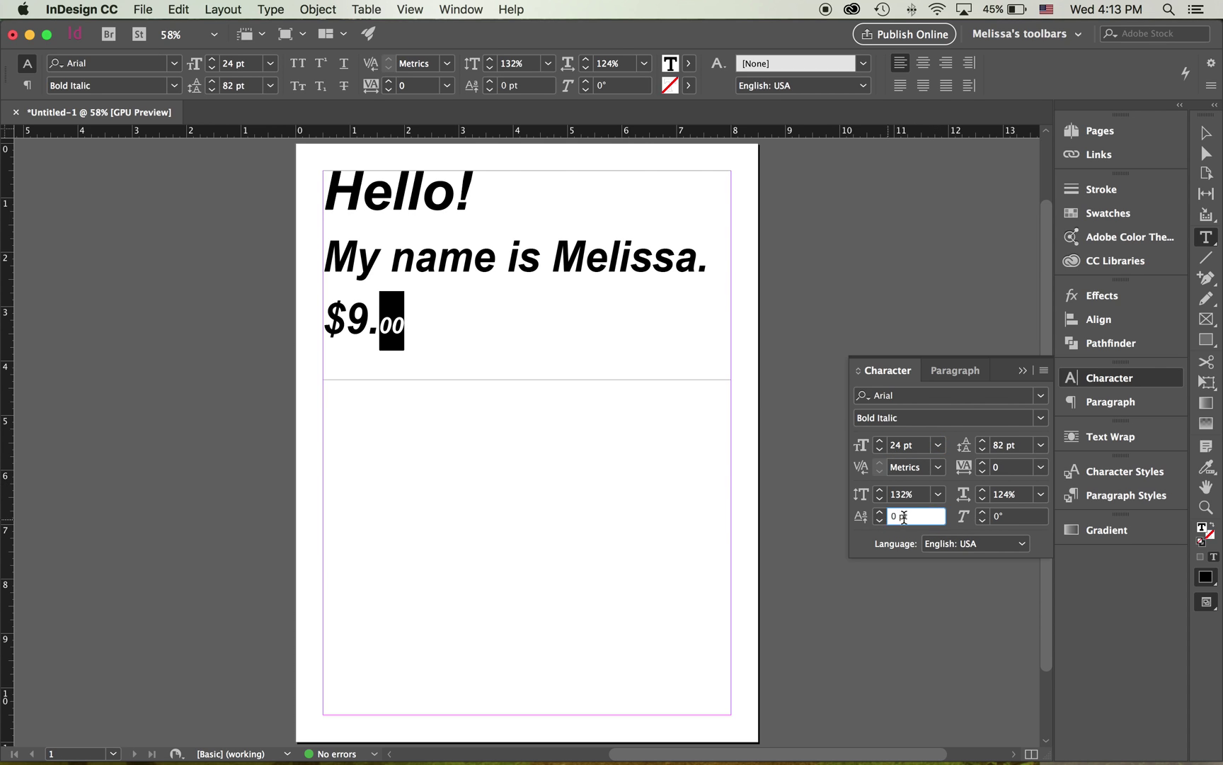
left_click(879, 512)
left_click(879, 512)
left_click(879, 512)
left_click(880, 512)
left_click(879, 511)
left_click(879, 512)
left_click(880, 512)
left_click(879, 511)
left_click(879, 512)
left_click(879, 512)
left_click(879, 512)
key("Up")
key("Up")
key("Up")
key("Up")
key("Up")
key("Up")
key("Up")
key("Up")
left_click(407, 316)
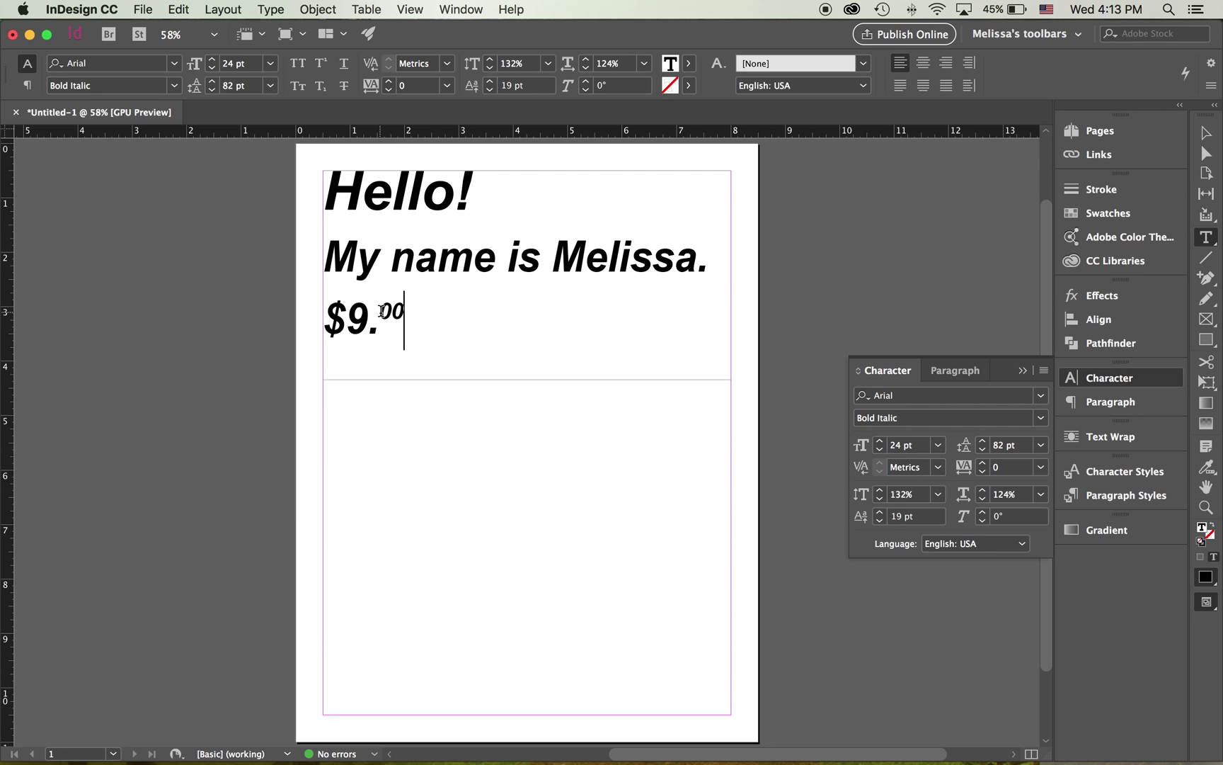
Give the period negative tracking to pull the cents closer to it
left_click_drag(368, 322, 379, 328)
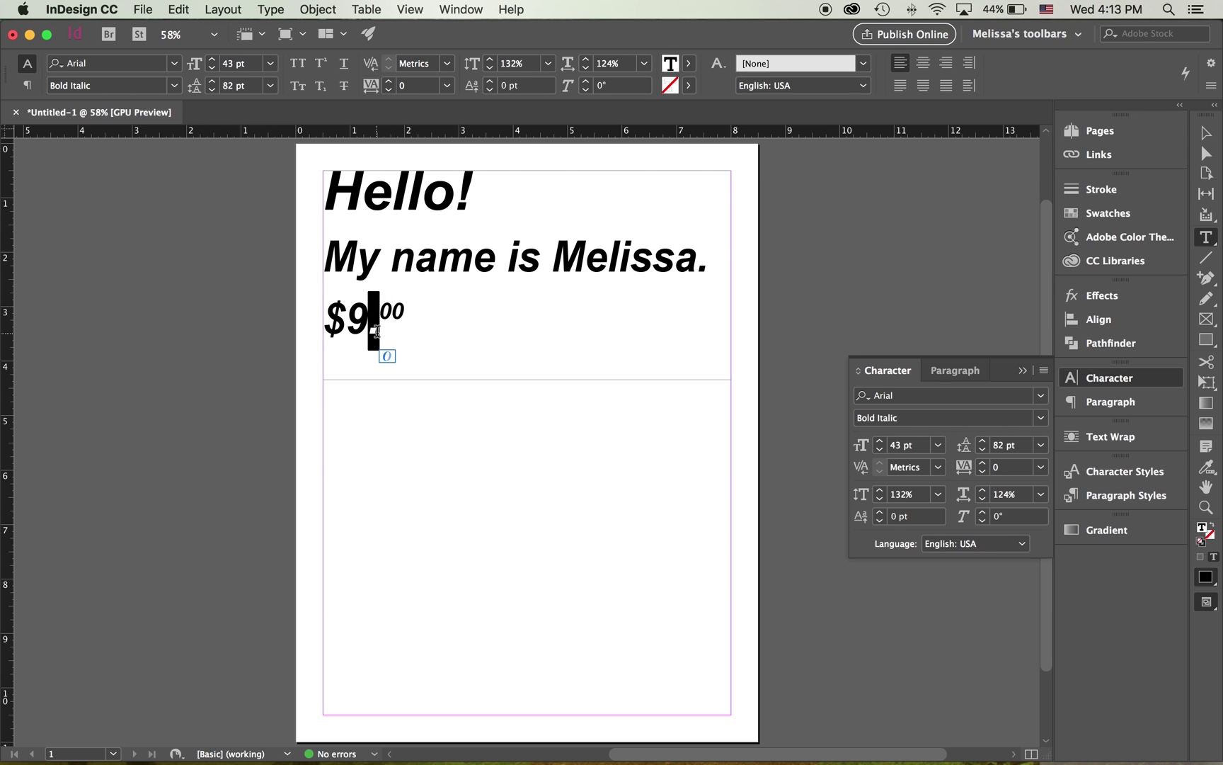
left_click(1012, 471)
key("Down")
key("Down")
key("Down")
key("Down")
key("Down")
key("Down")
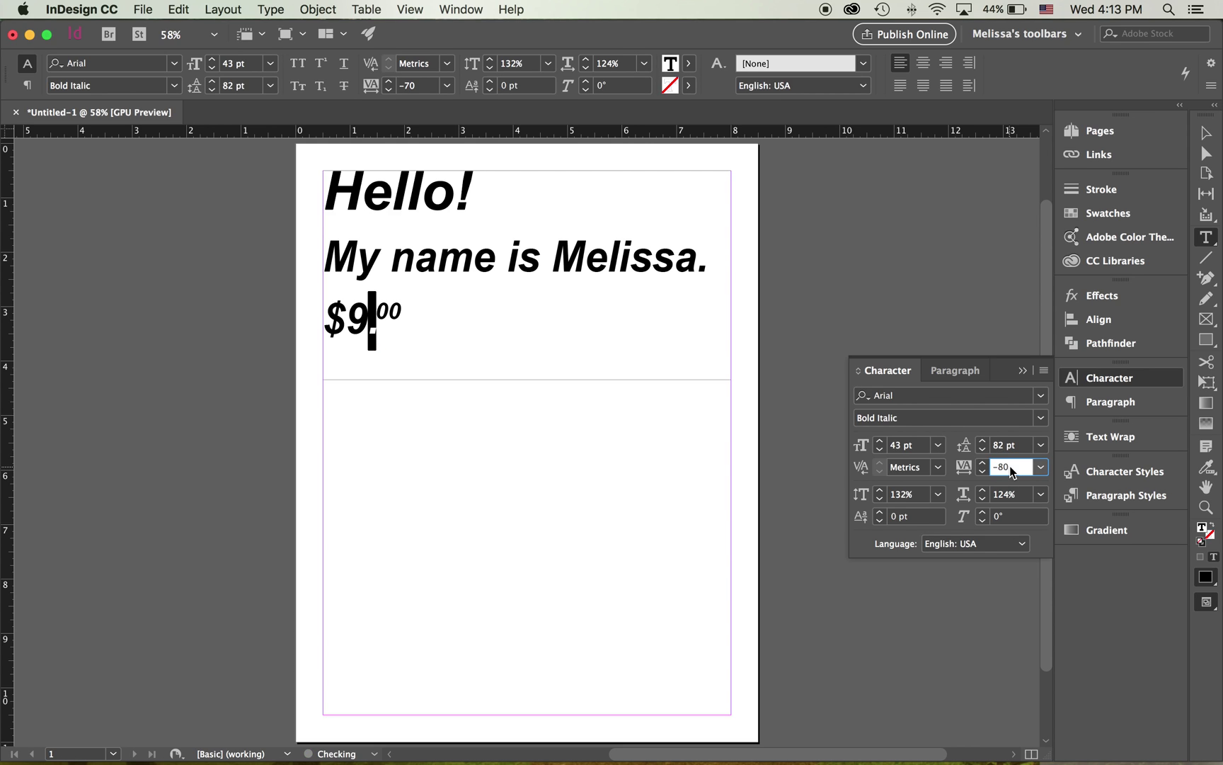
key("Down")
key("Down")
key("Down")
left_click(453, 328)
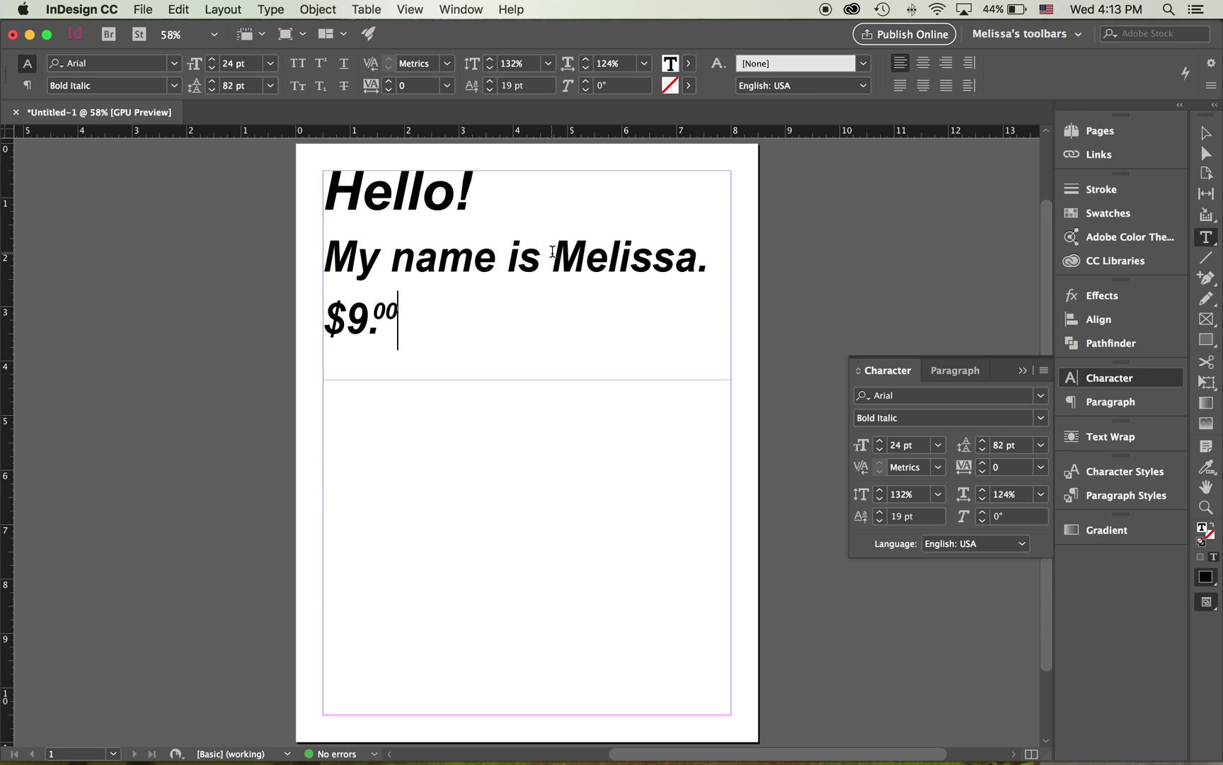
Set the Hello! heading in Accidental Presidency Regular
left_click_drag(326, 192, 511, 205)
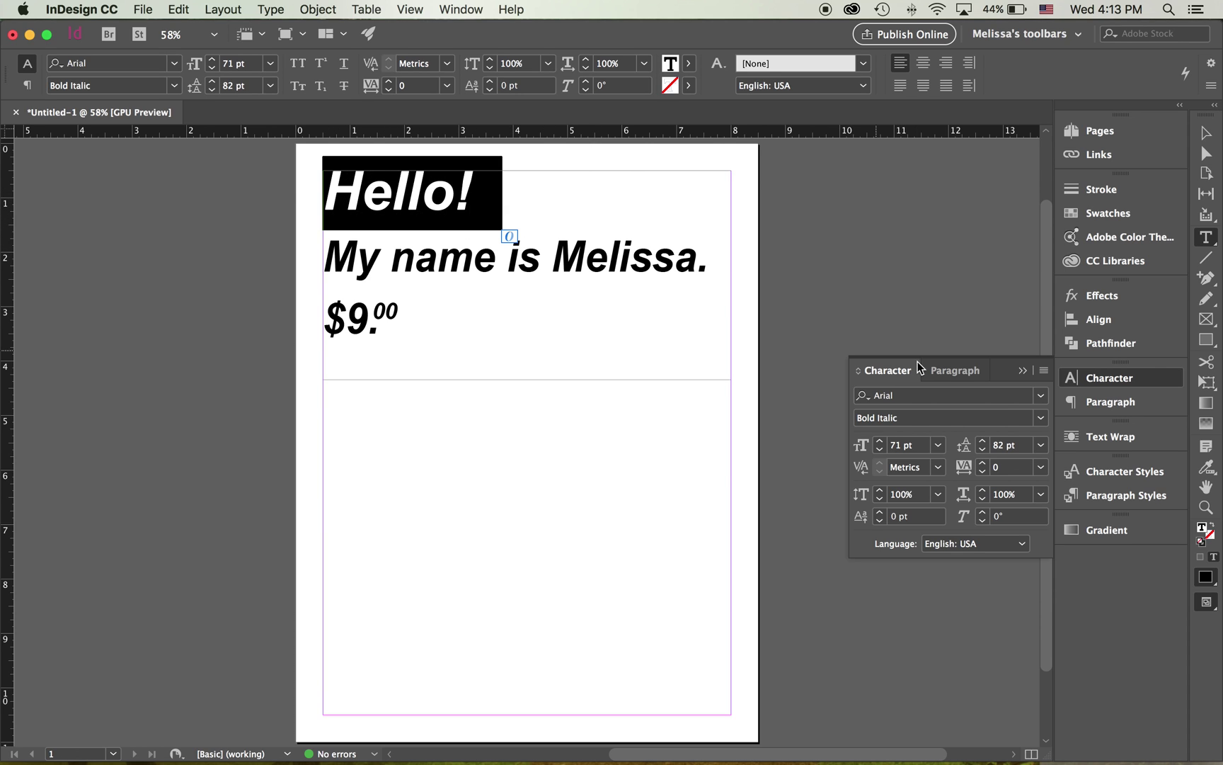
left_click(1041, 398)
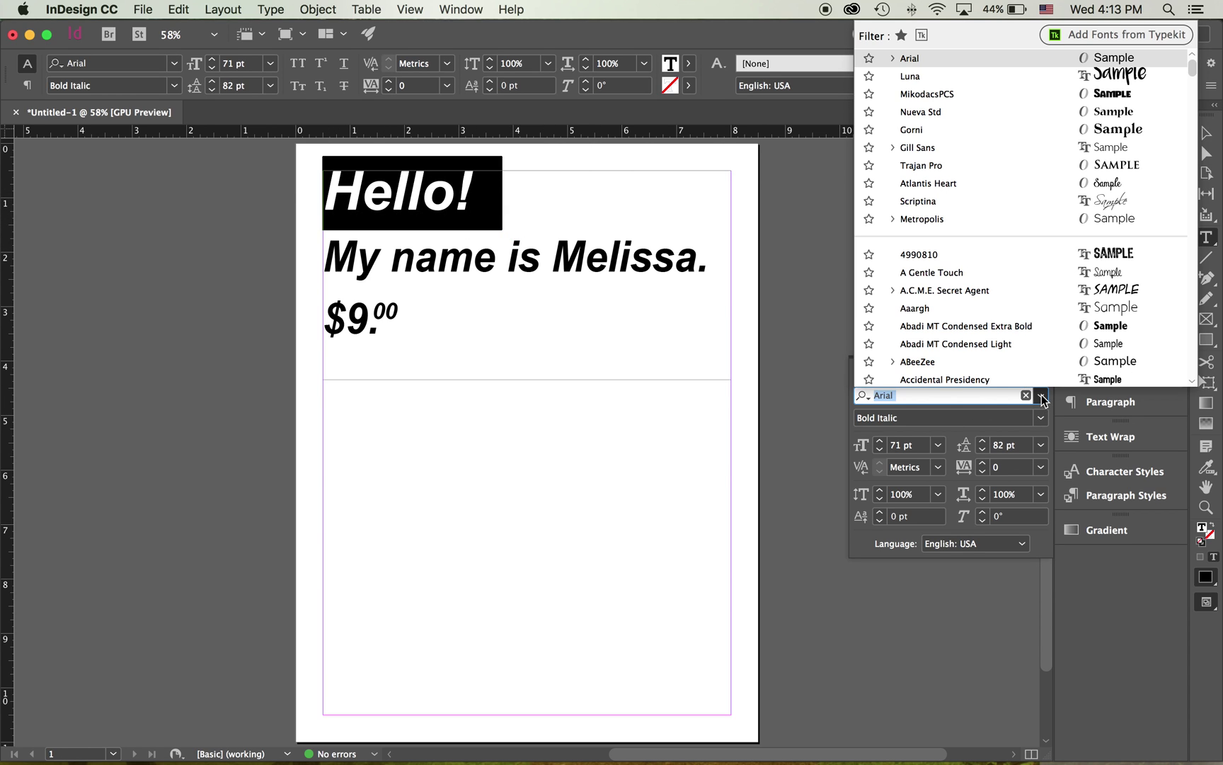
scroll(1028, 308, "down", 3)
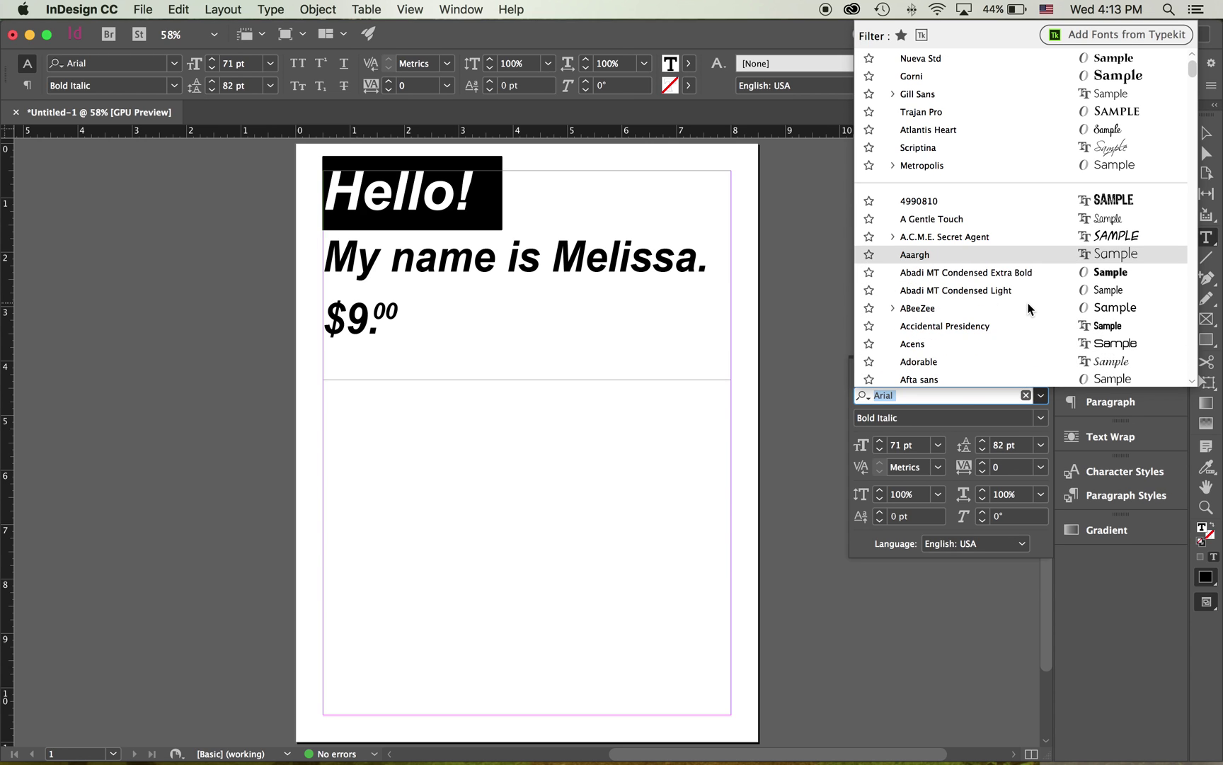
left_click(996, 325)
left_click(1039, 417)
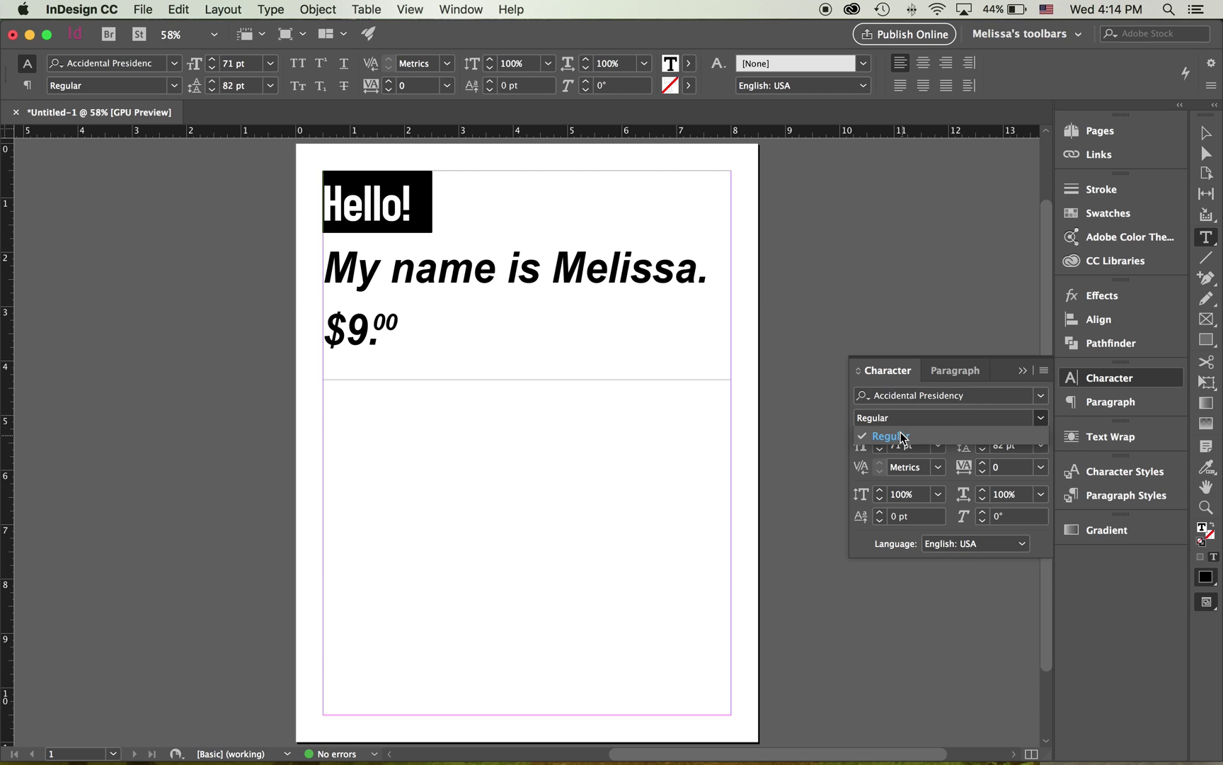
left_click(1042, 416)
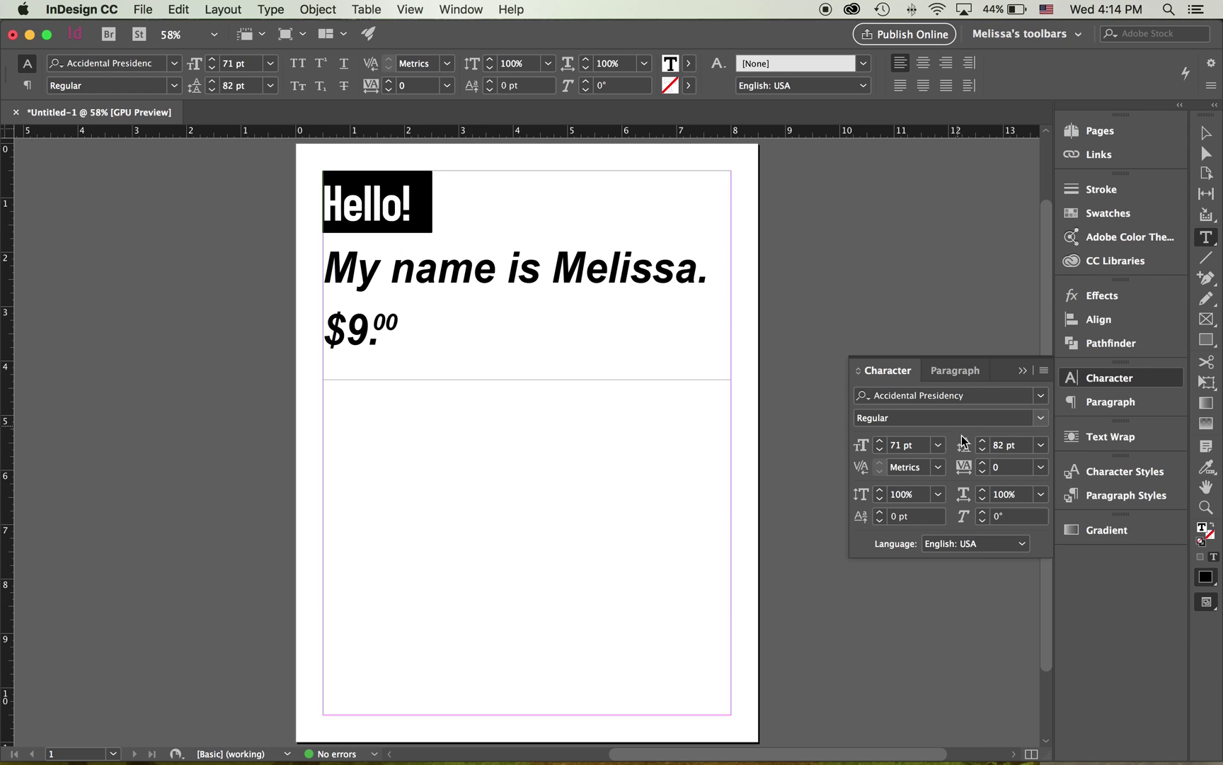
Skew the Hello! heading to 10° and deselect the text
left_click(1012, 515)
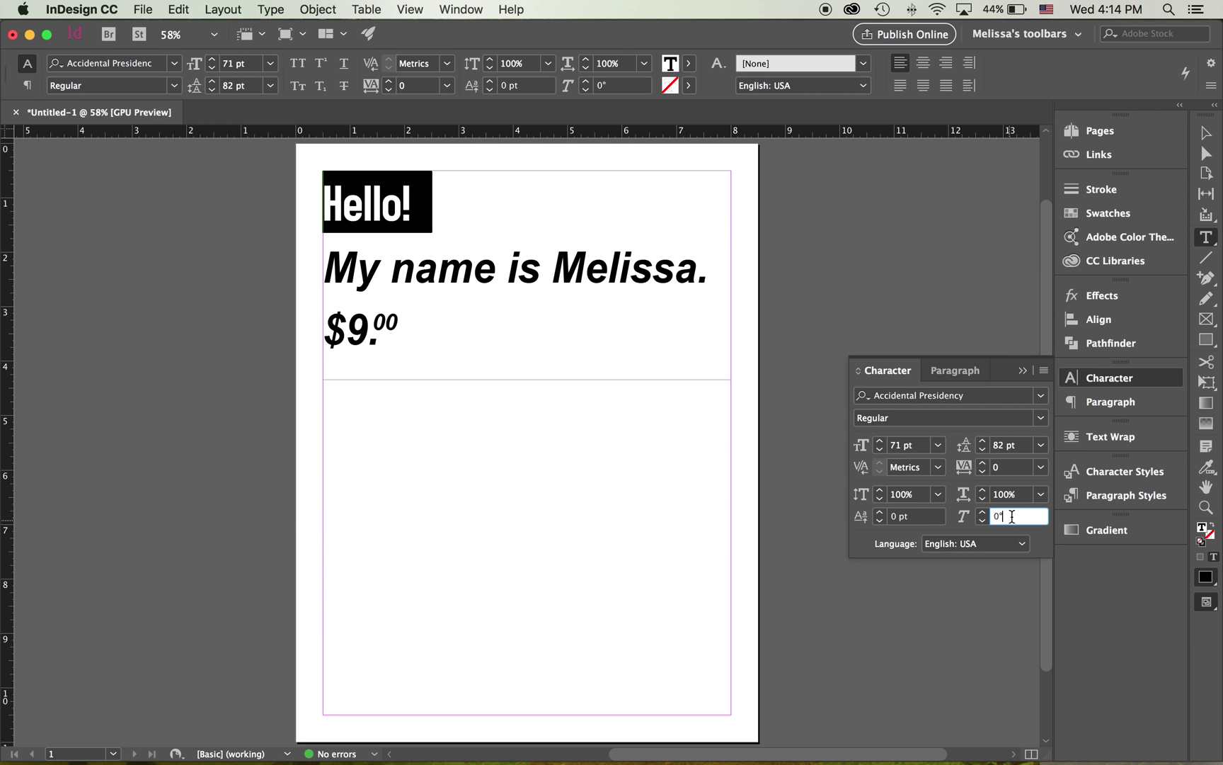
key("Up")
key("Up")
key("Up")
key("Up")
key("Up")
key("Up")
key("Up")
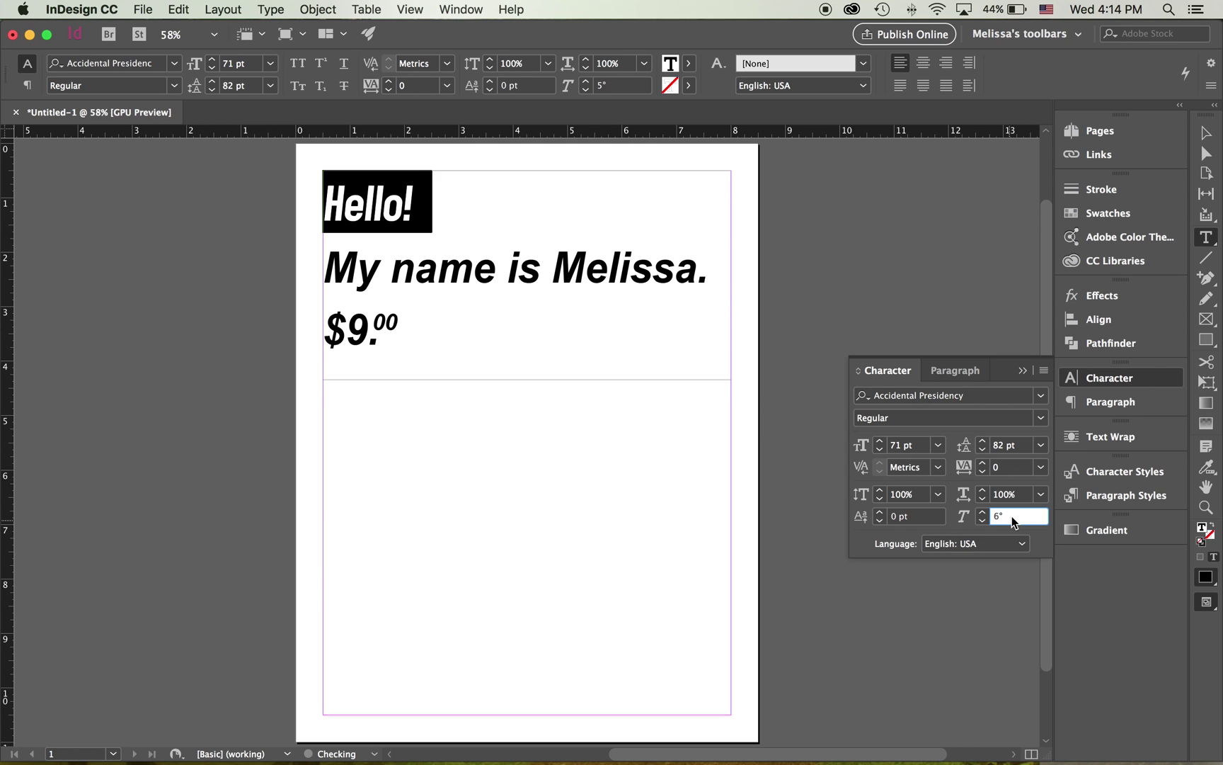
key("Up")
key("Up")
key("Up")
key("Up")
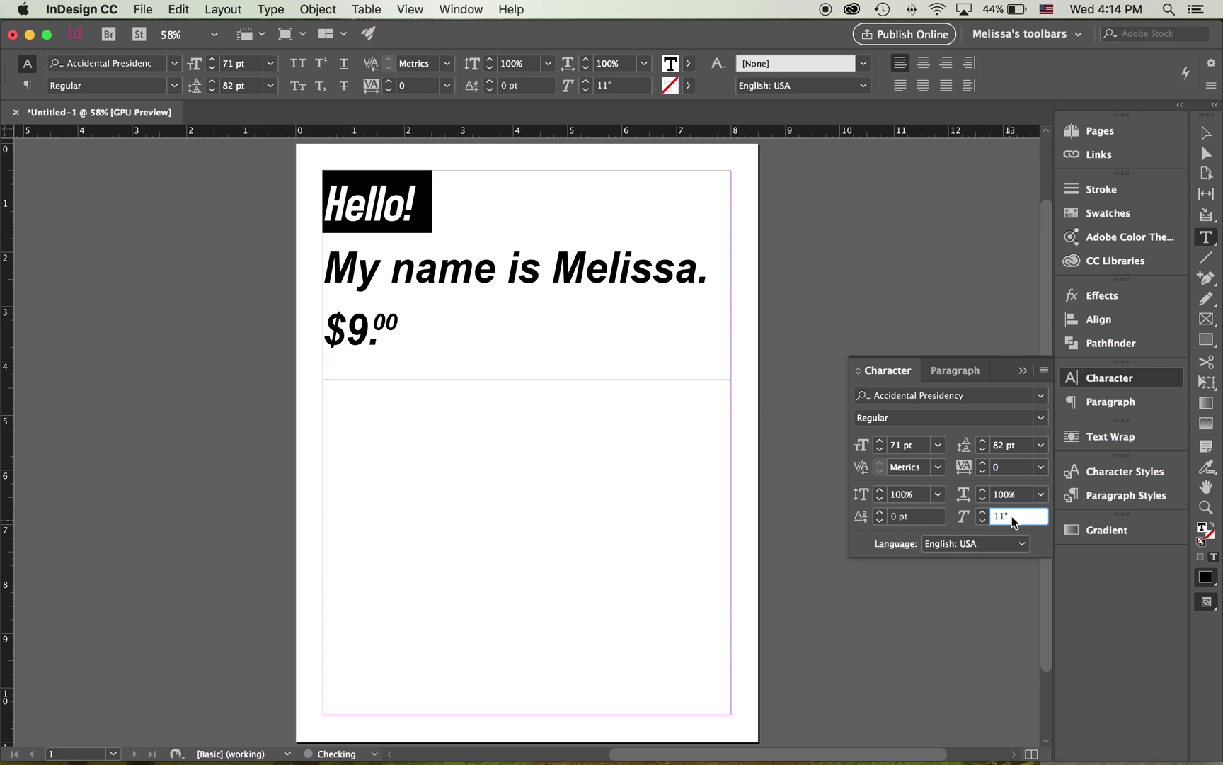
key("Down")
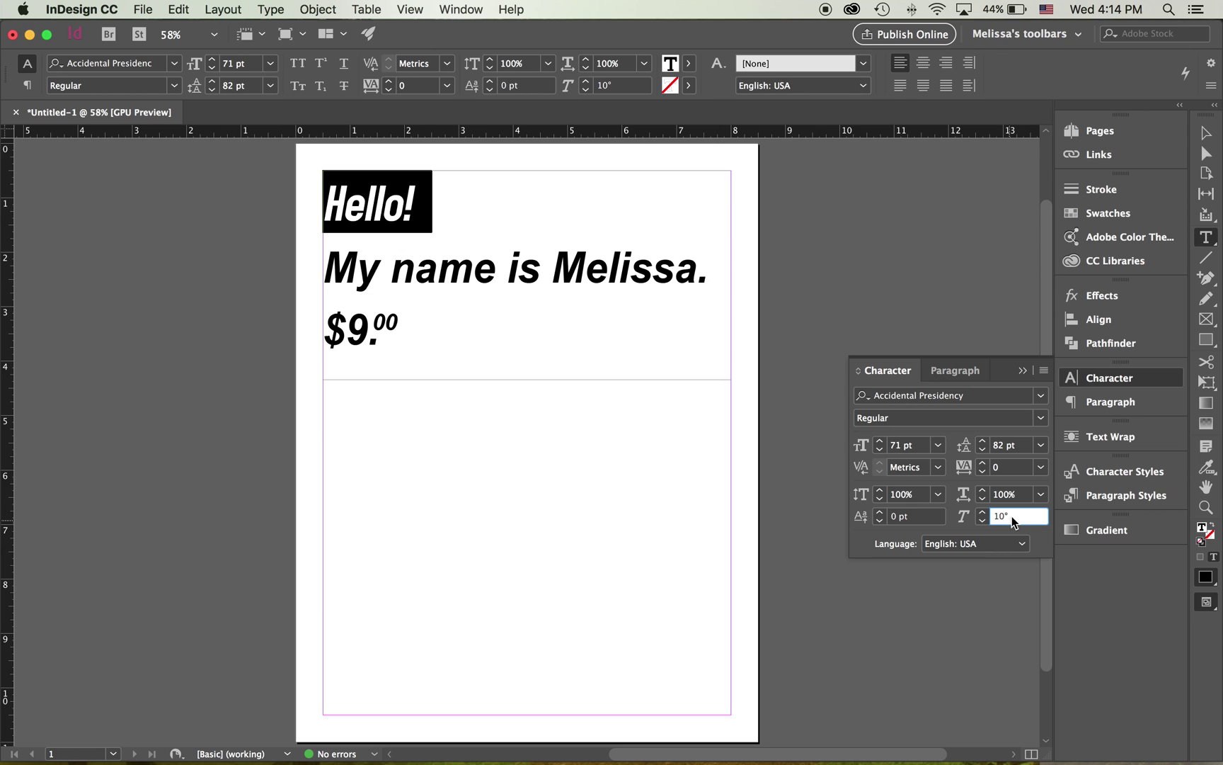
left_click(422, 212)
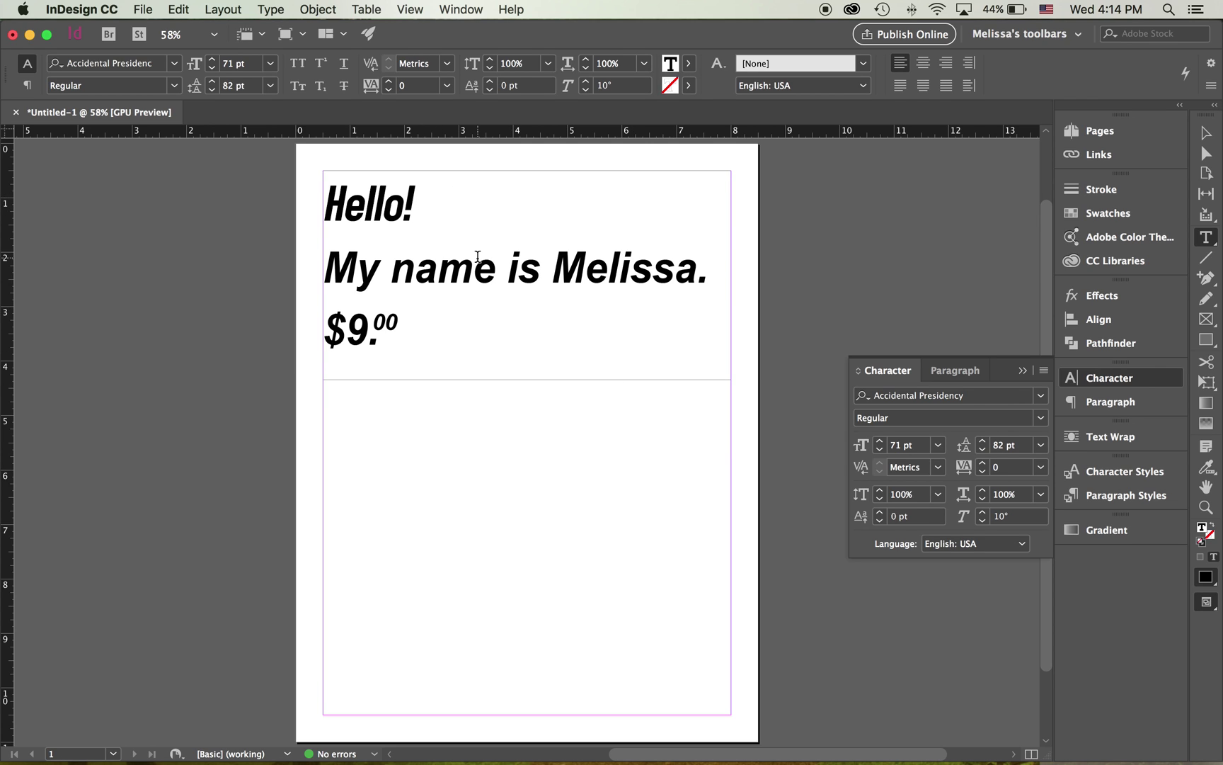
Show the Paragraph panel and check the three heading lines' alignment and indent settings
left_click(958, 371)
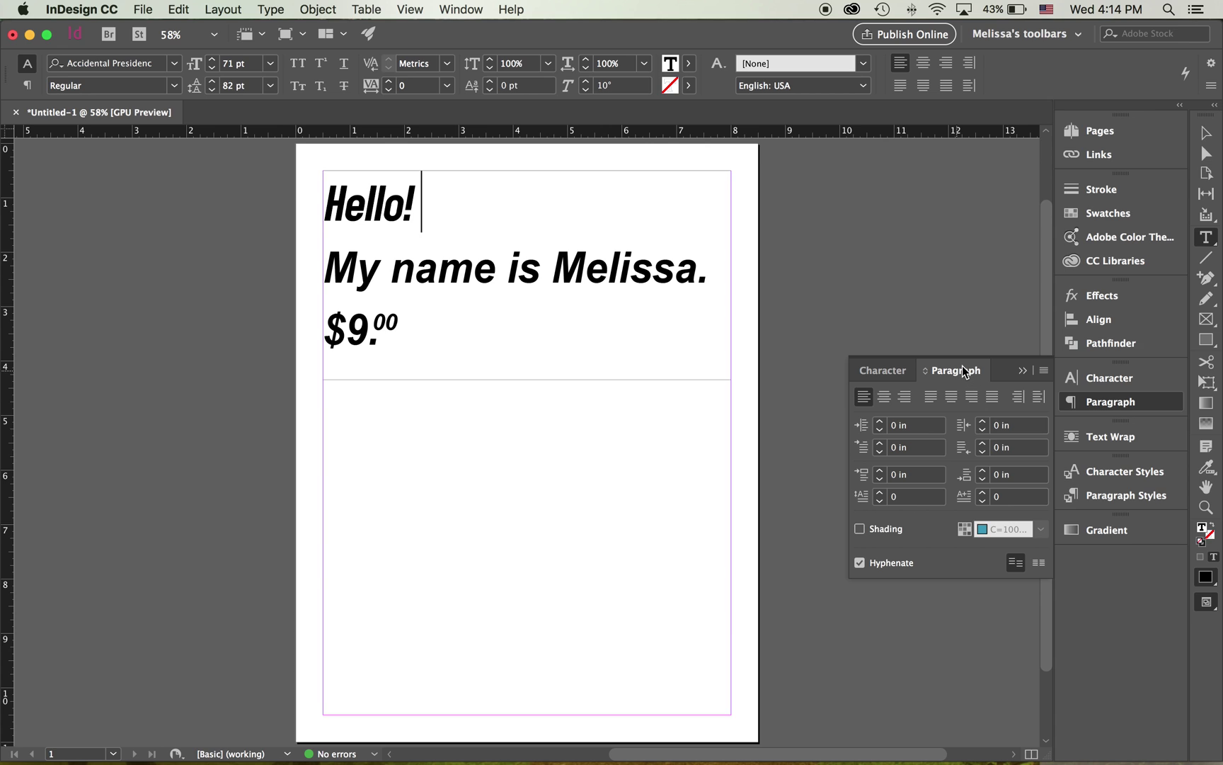
left_click_drag(407, 327, 320, 202)
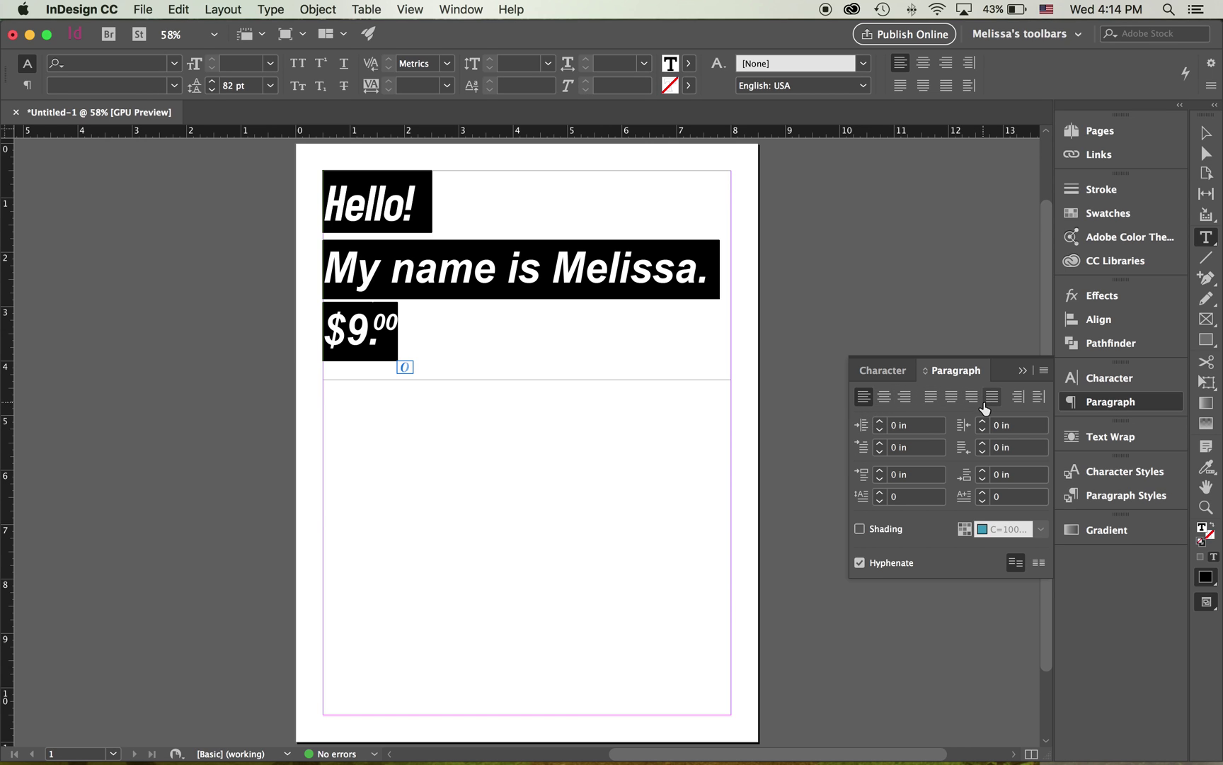
left_click(483, 378)
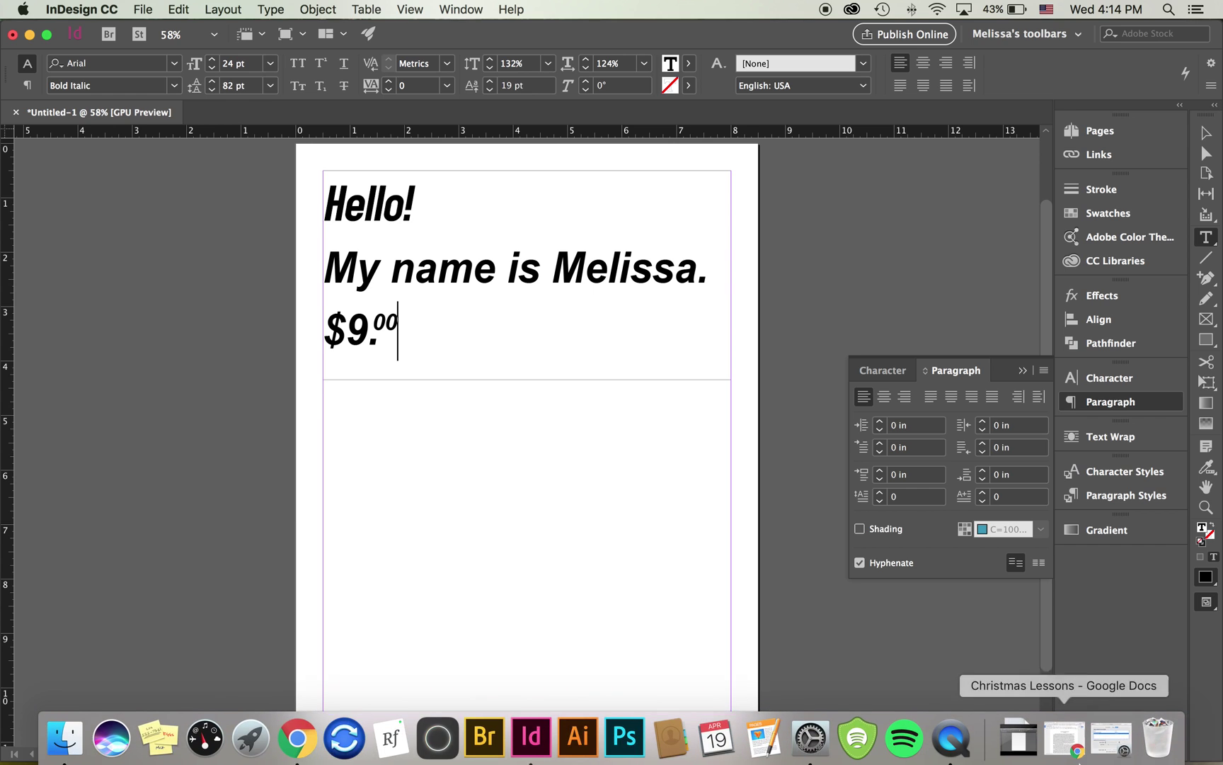
Copy the Christmas Lessons story's first paragraph from Google Docs and go back to InDesign
left_click(1064, 736)
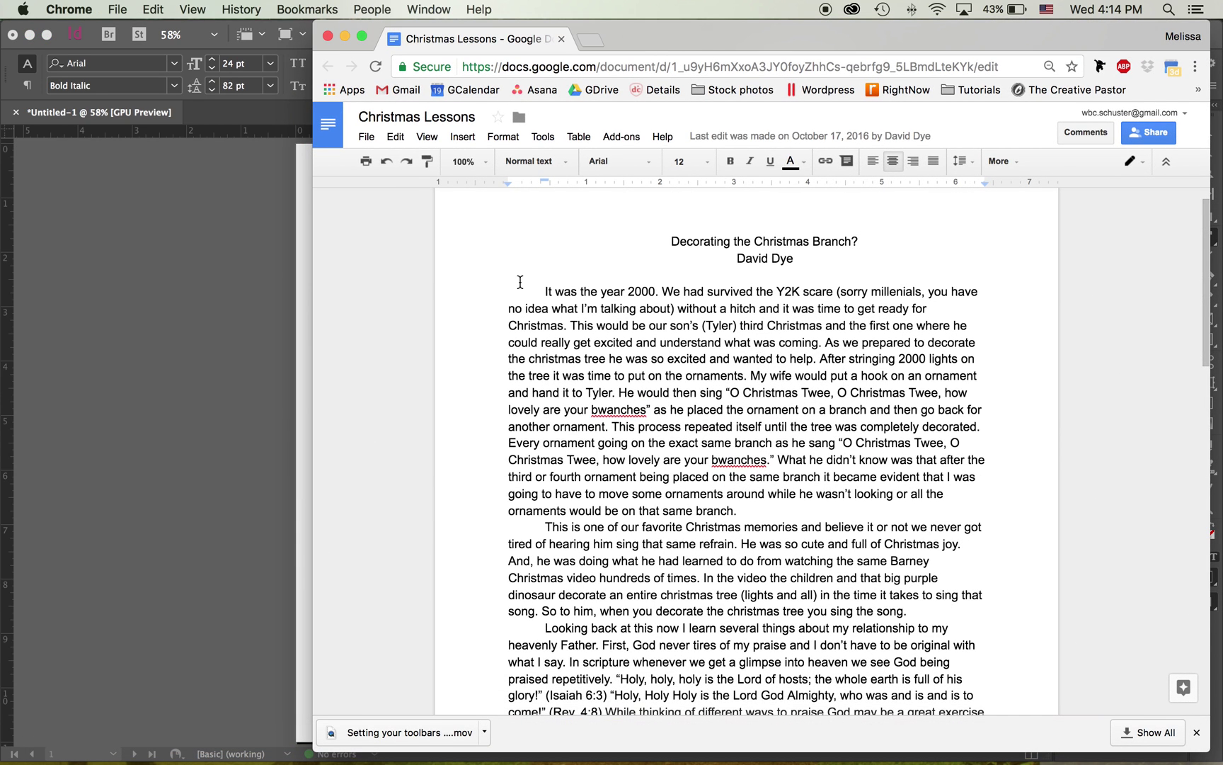
left_click_drag(545, 290, 745, 509)
key("super+c")
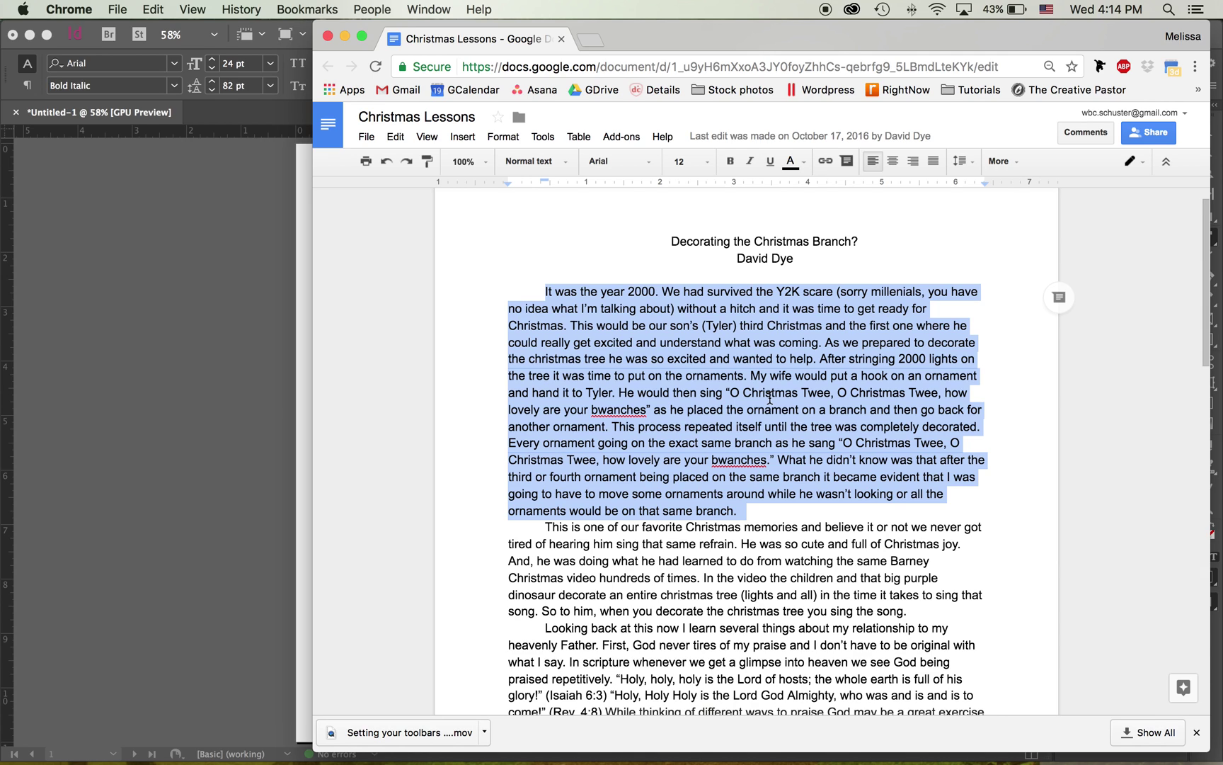
left_click(274, 207)
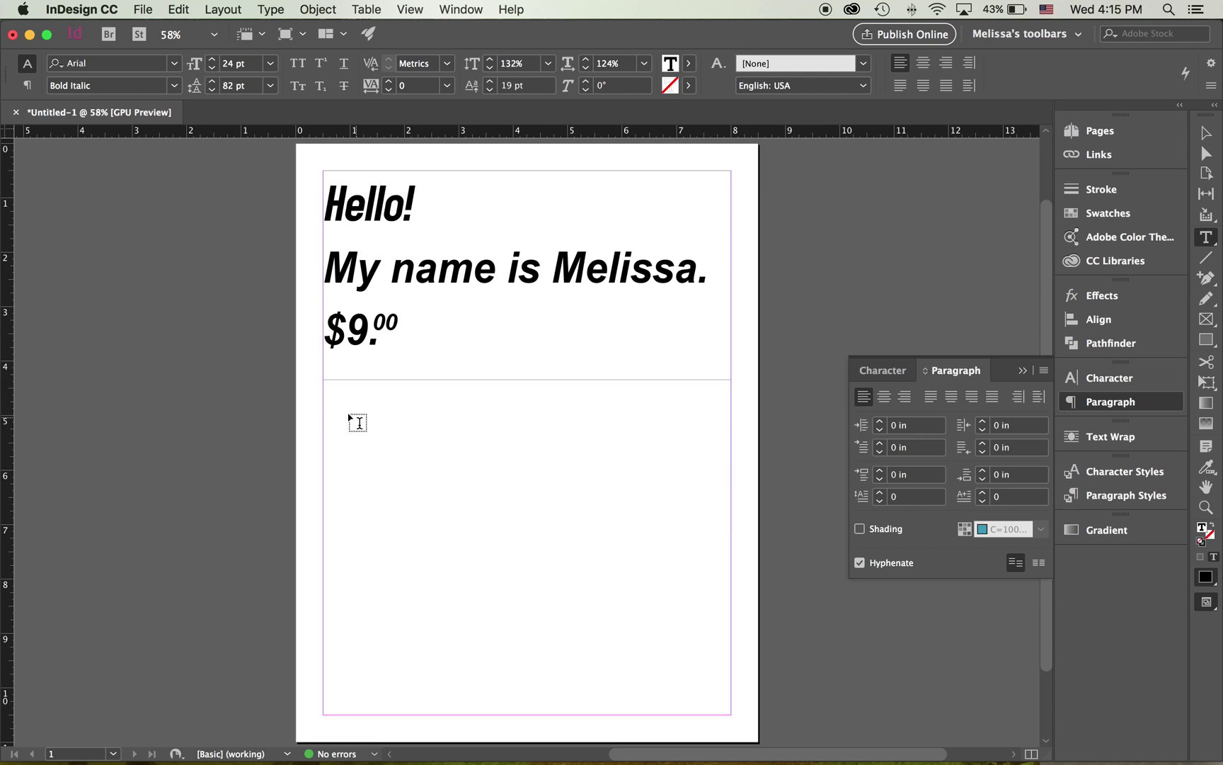
Draw a text frame below the heading and paste the Christmas story paragraph into it
left_click_drag(323, 396, 731, 682)
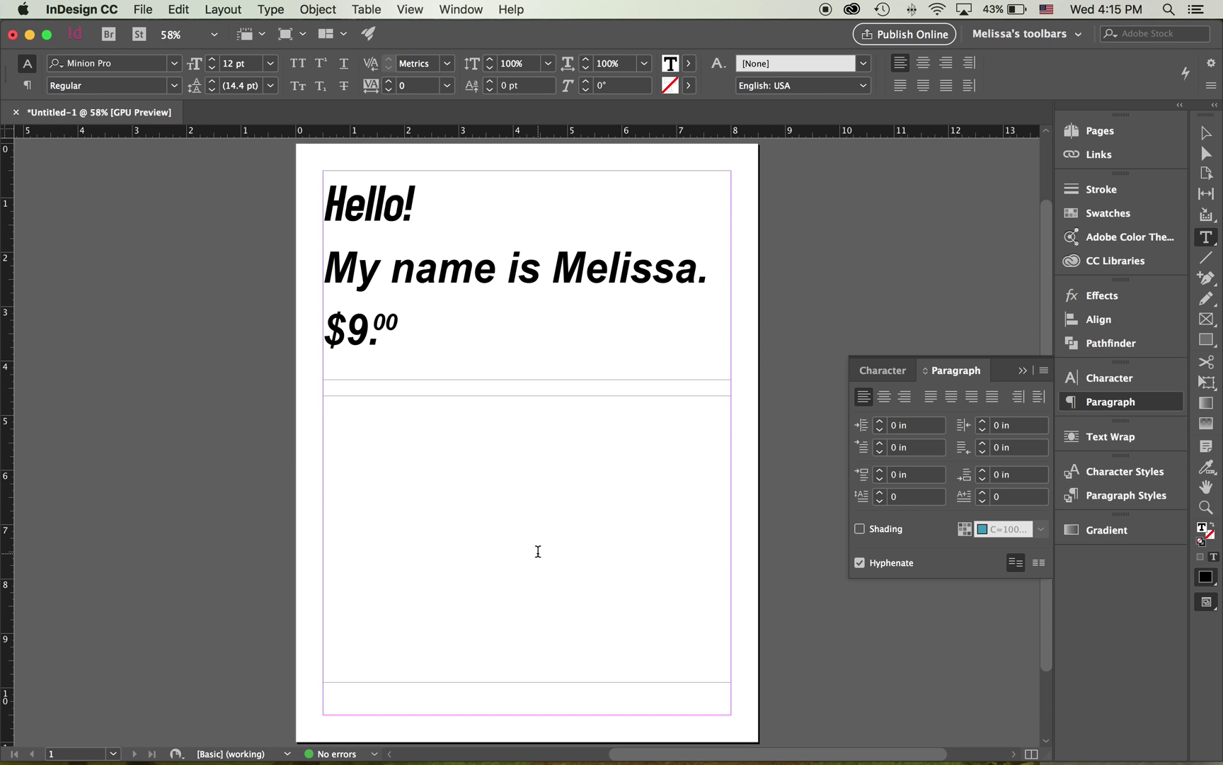
key("super+v")
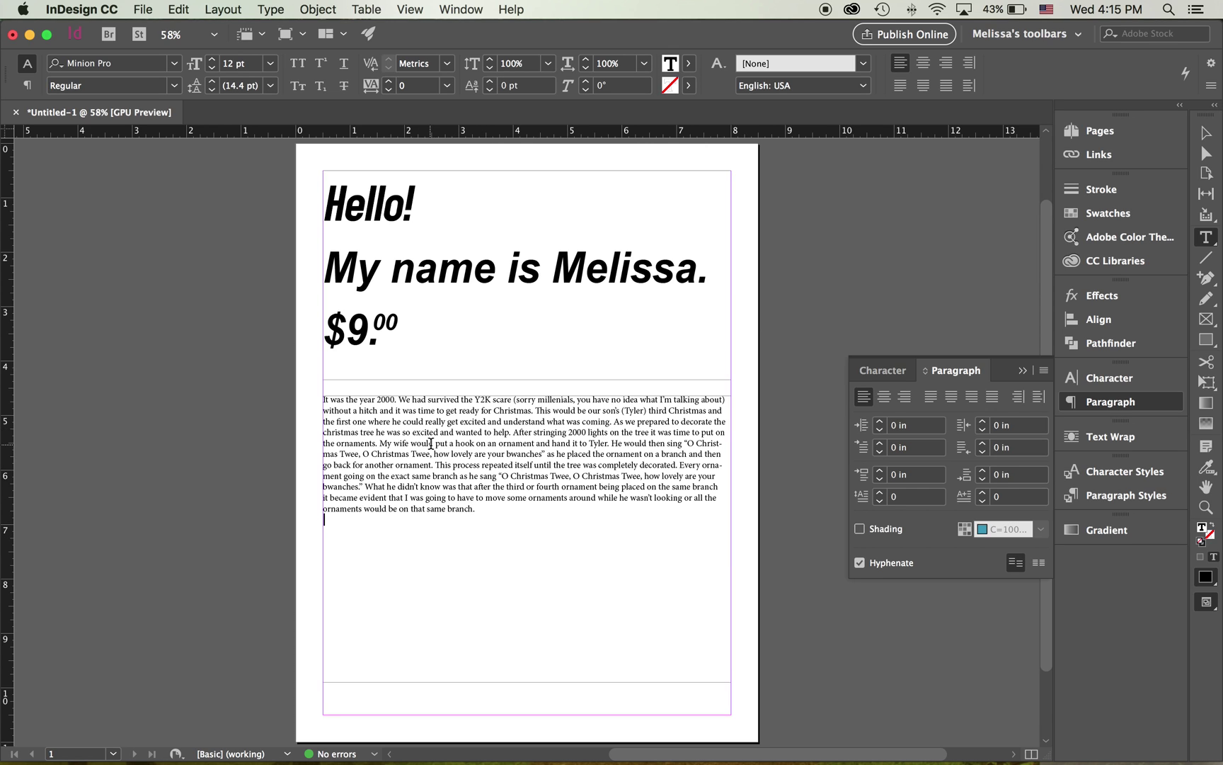
left_click(178, 9)
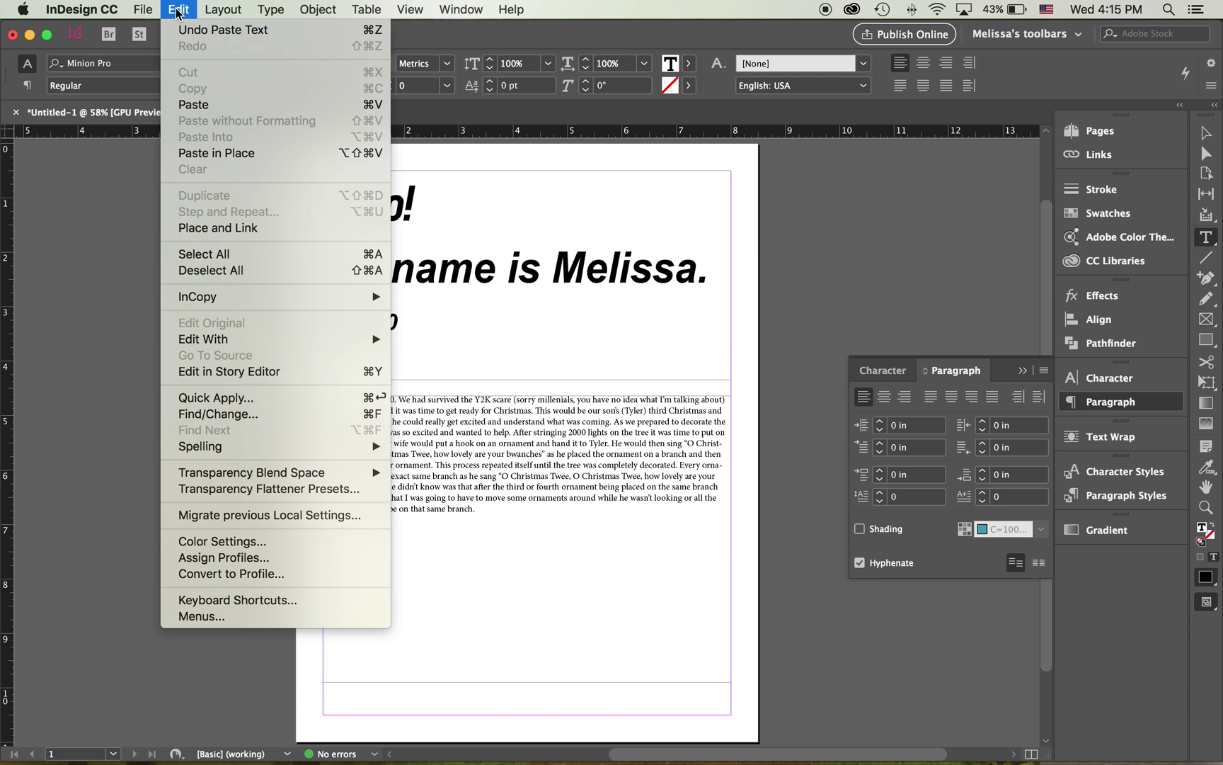
left_click(208, 107)
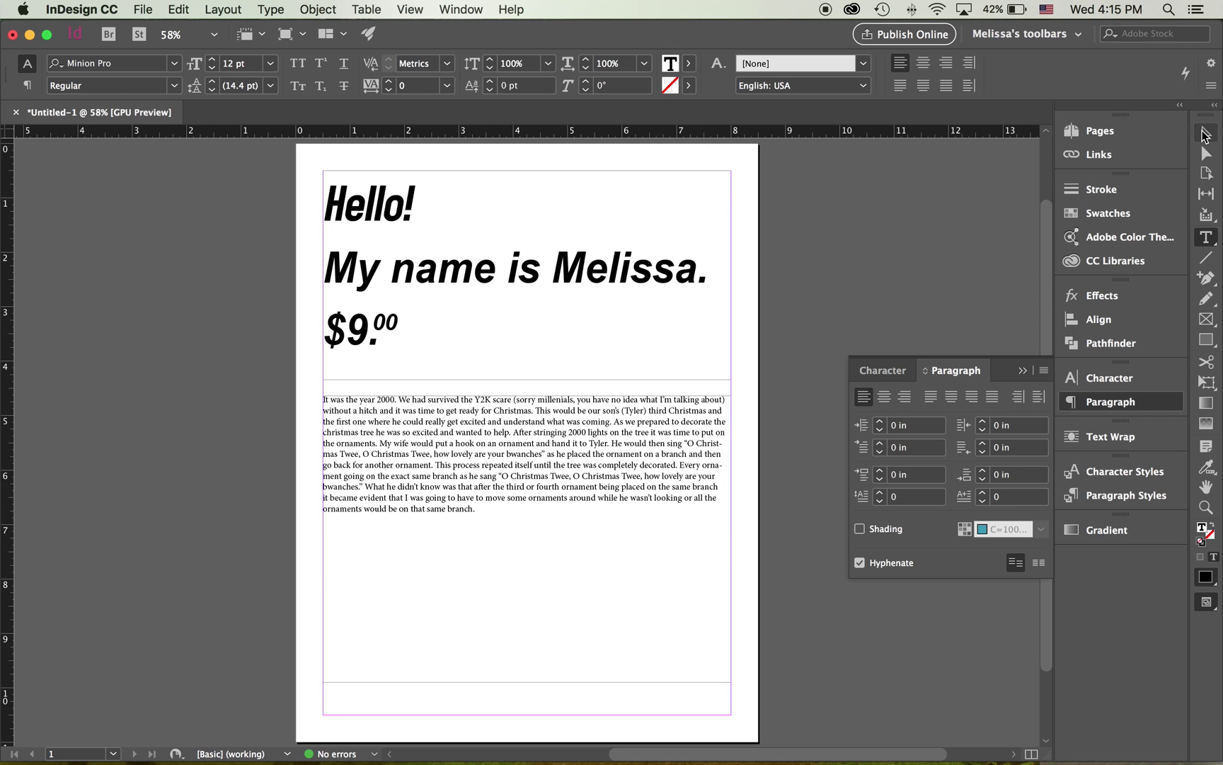
Try each alignment option on the body frame, settling on Justify All Lines
left_click(1205, 133)
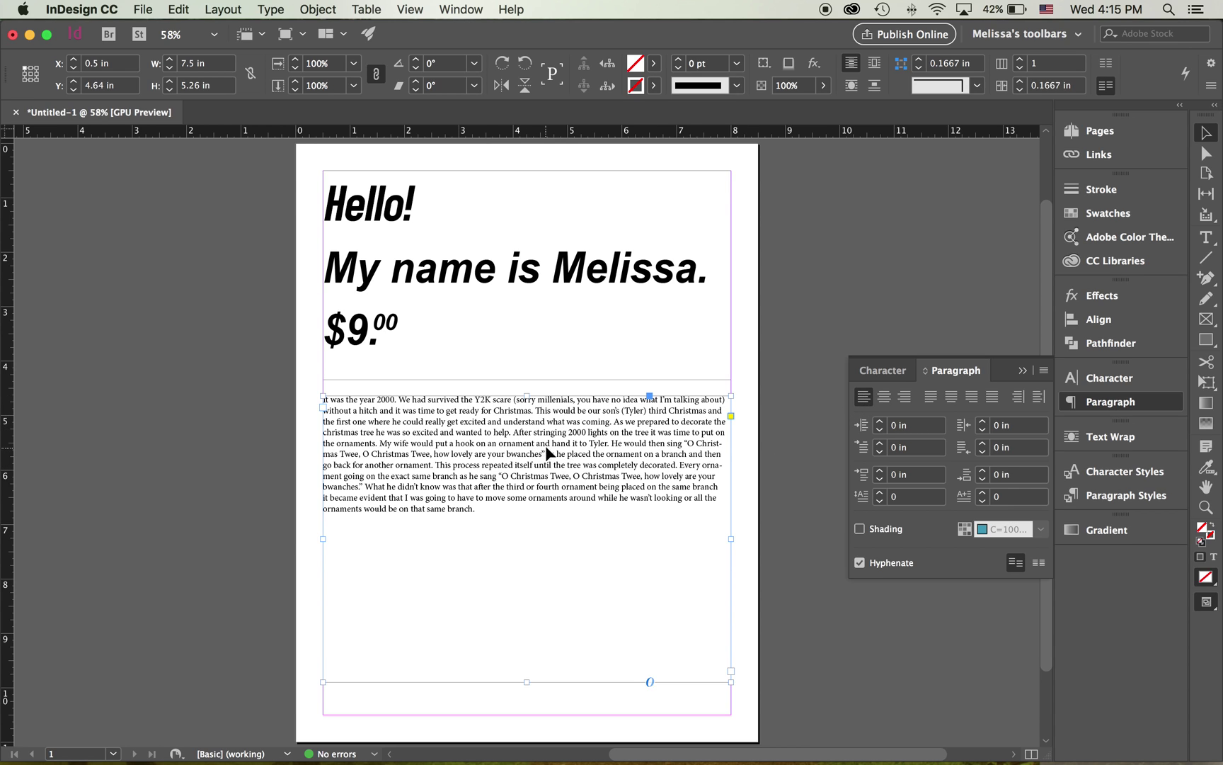
left_click(884, 396)
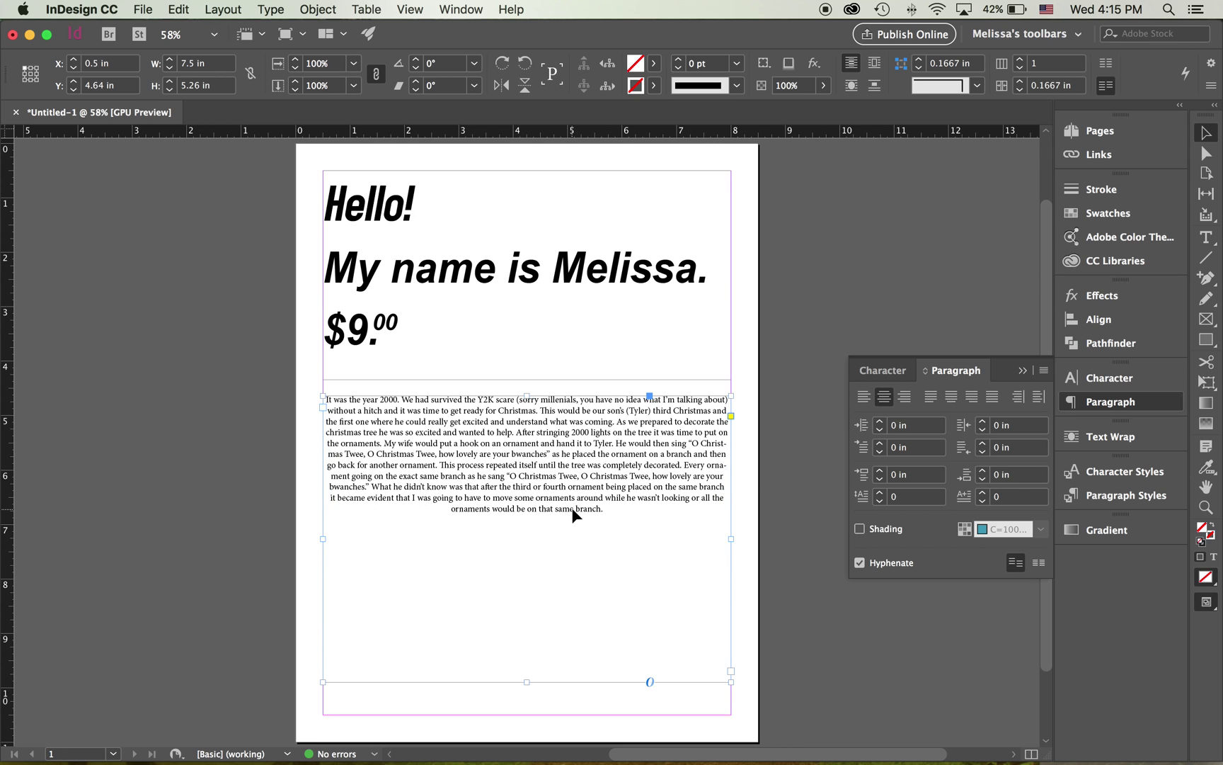
left_click(905, 398)
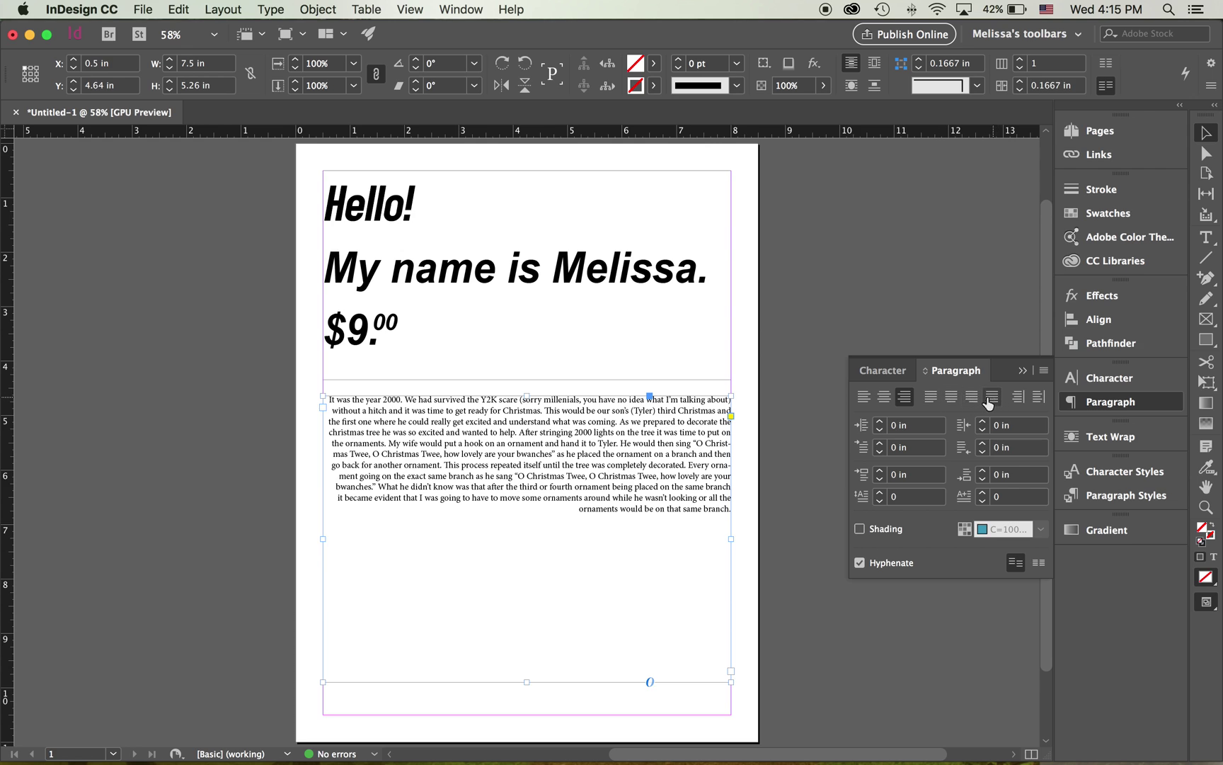
left_click(934, 400)
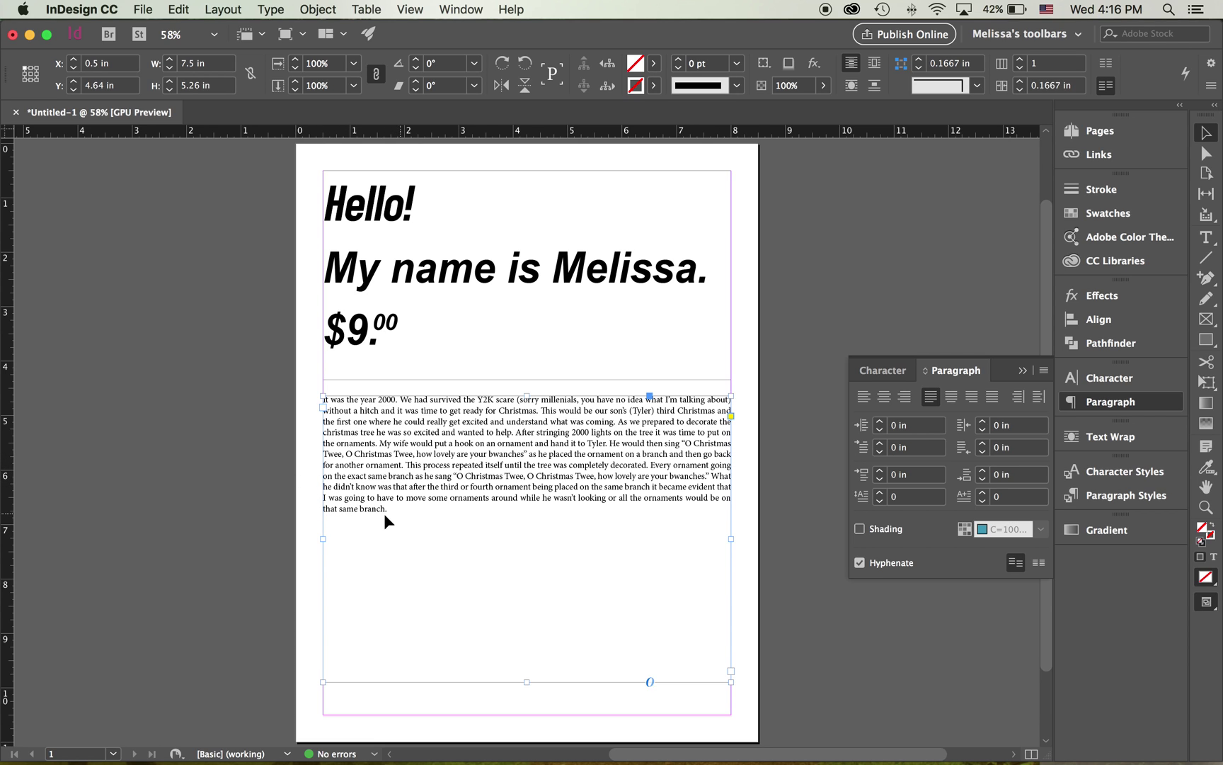
left_click(952, 397)
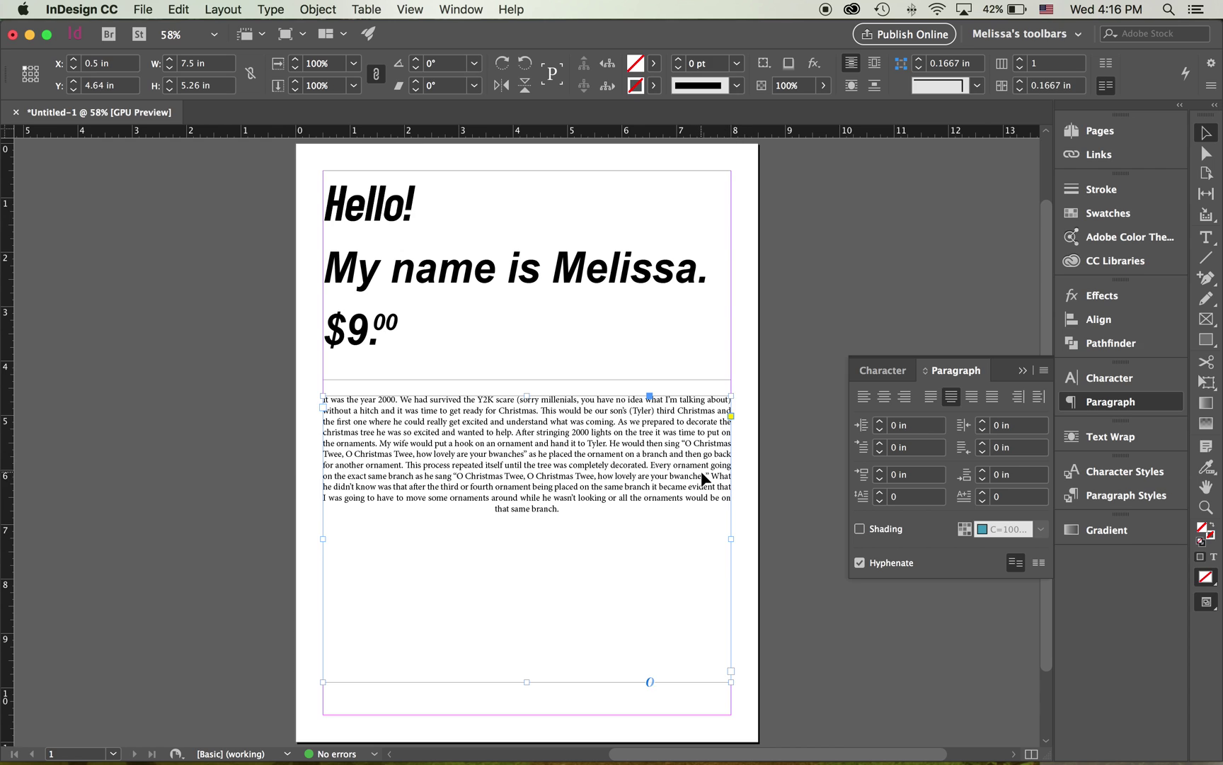
left_click(979, 395)
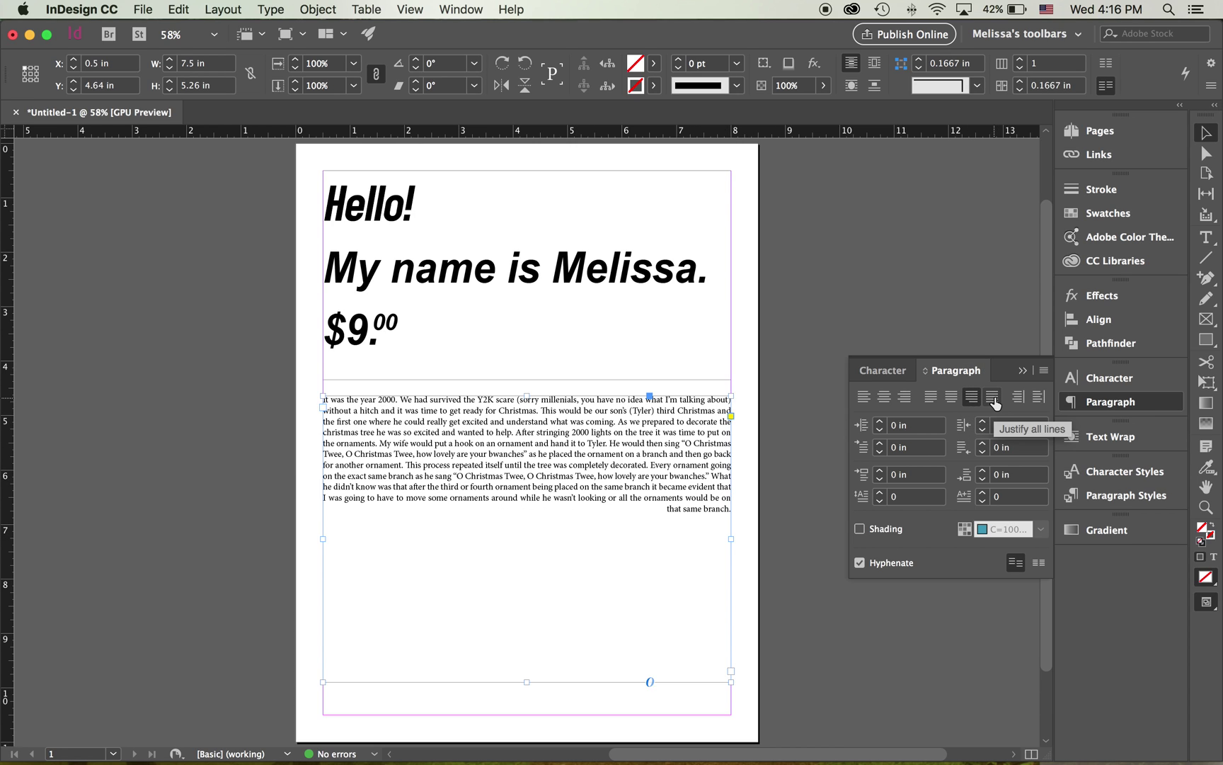
left_click(993, 397)
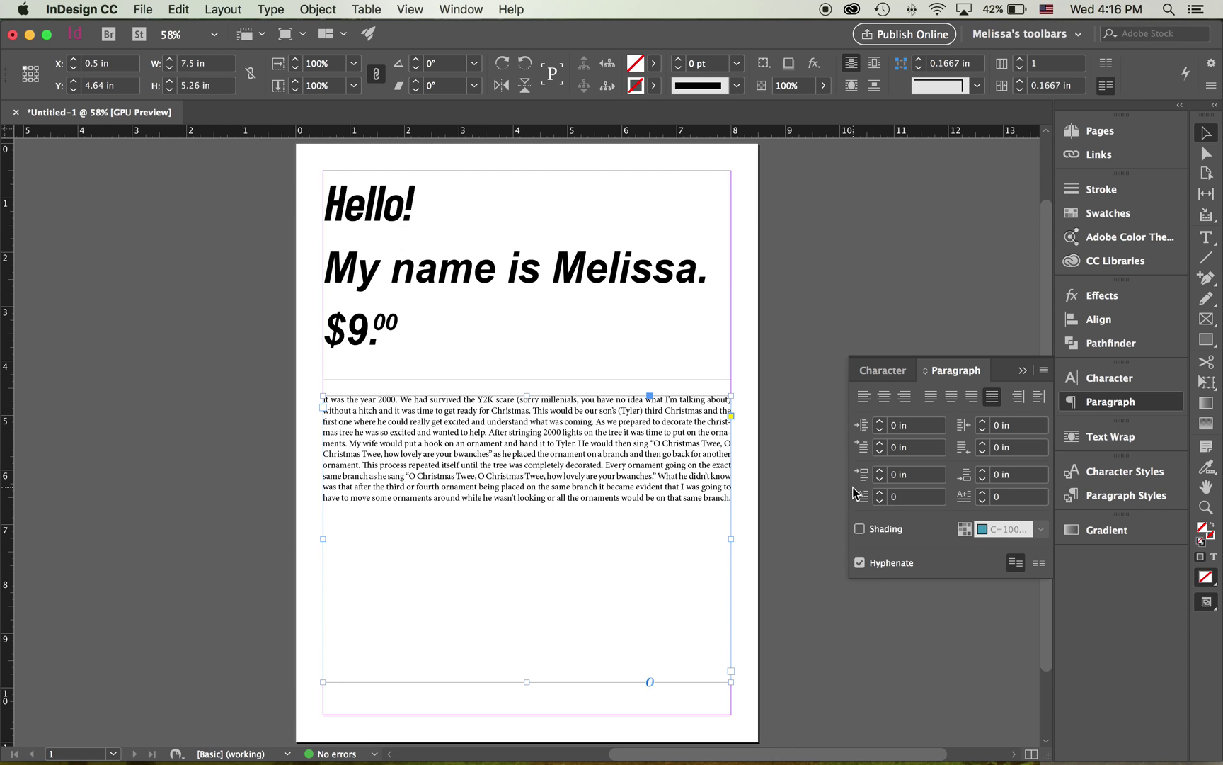
Adjust the body paragraph's left indent, leaving it at 0.0625 in
left_click(879, 422)
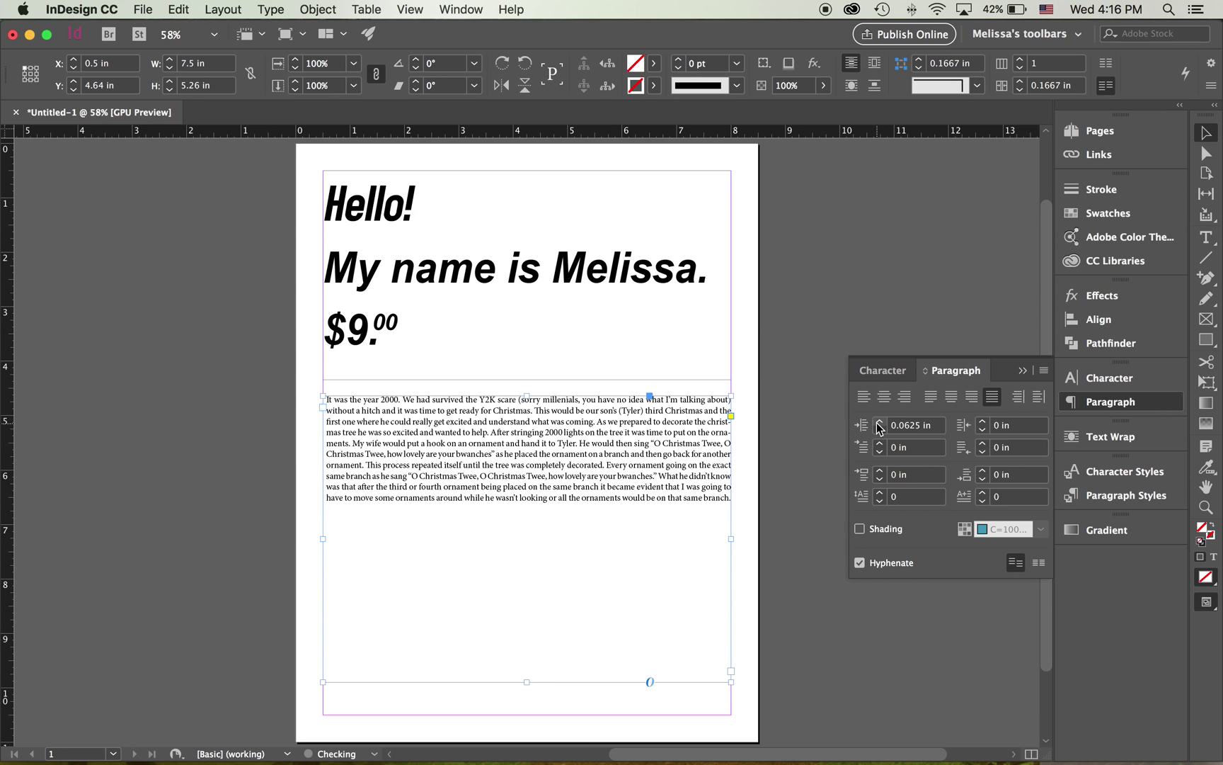
left_click(879, 423)
left_click(878, 422)
left_click(879, 422)
left_click(879, 425)
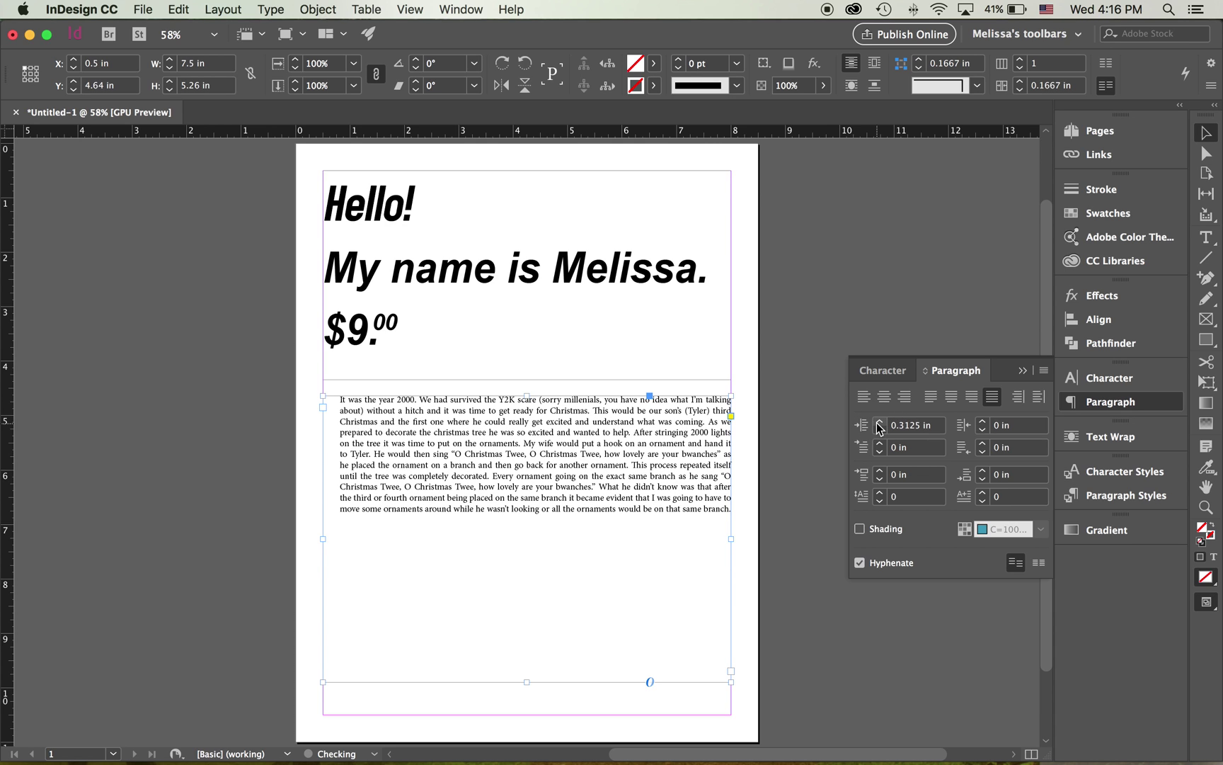
Lower the body text's left indent back to 0 in
left_click(881, 433)
left_click(881, 433)
left_click(880, 432)
left_click(880, 431)
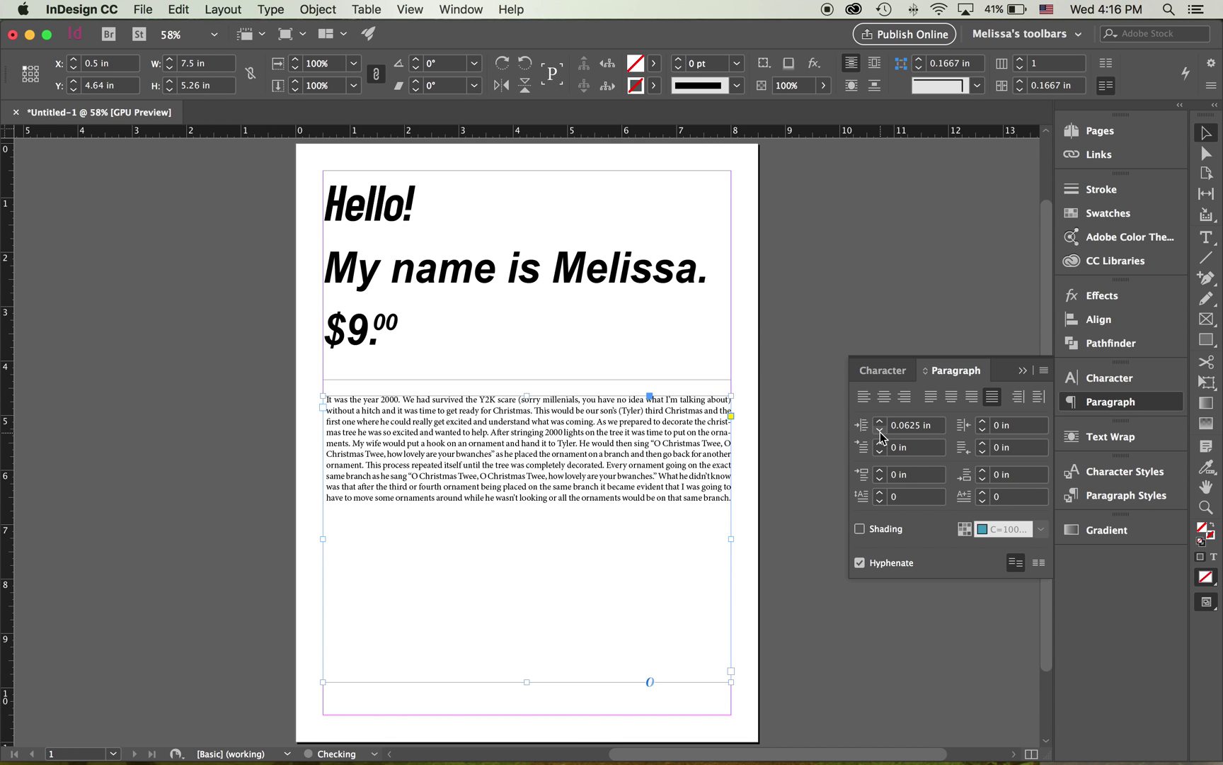
left_click(880, 432)
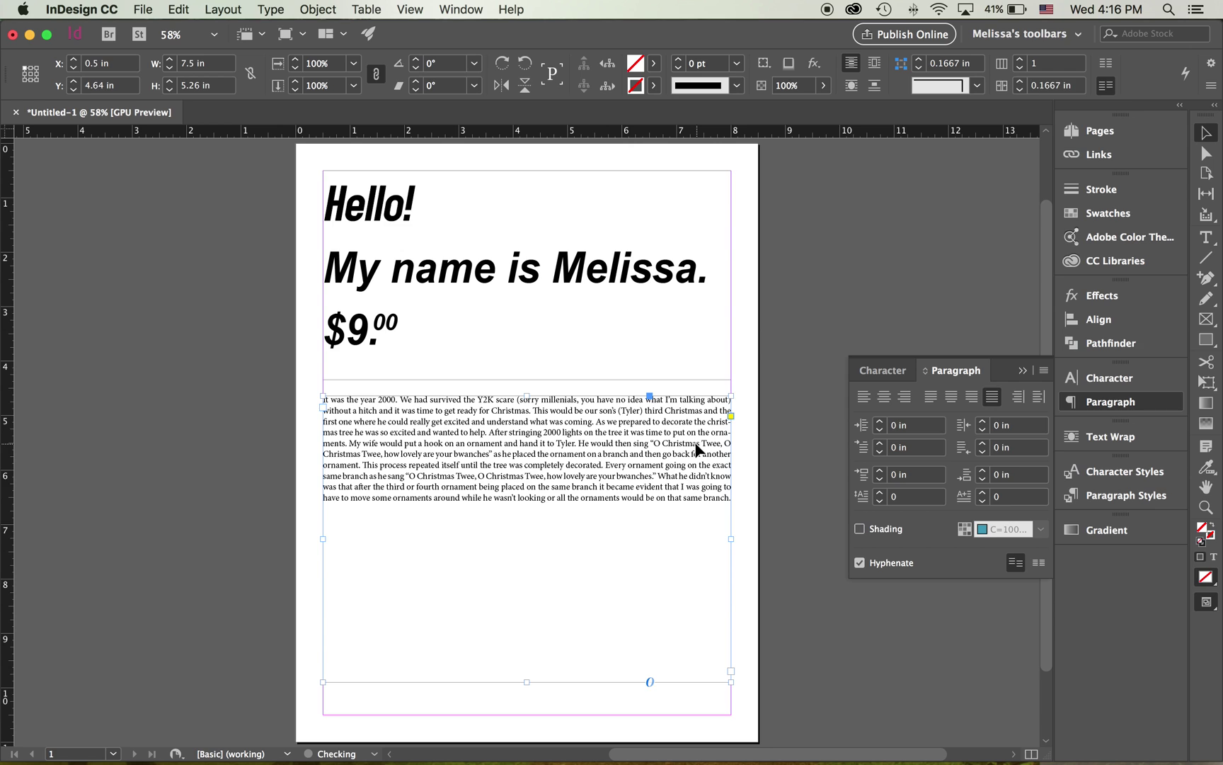
Break the story after 'coming.' and before 'This process repeated' into three blank-line-separated paragraphs
double_click(597, 419)
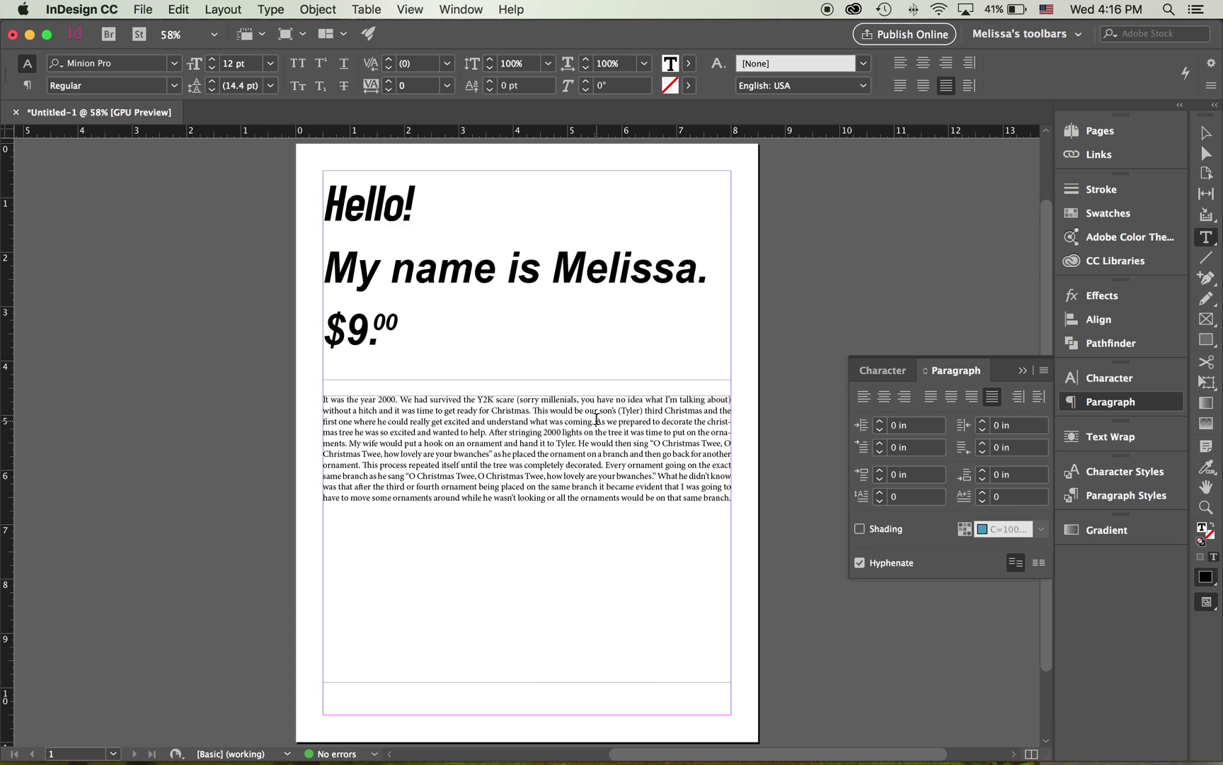
key("Return")
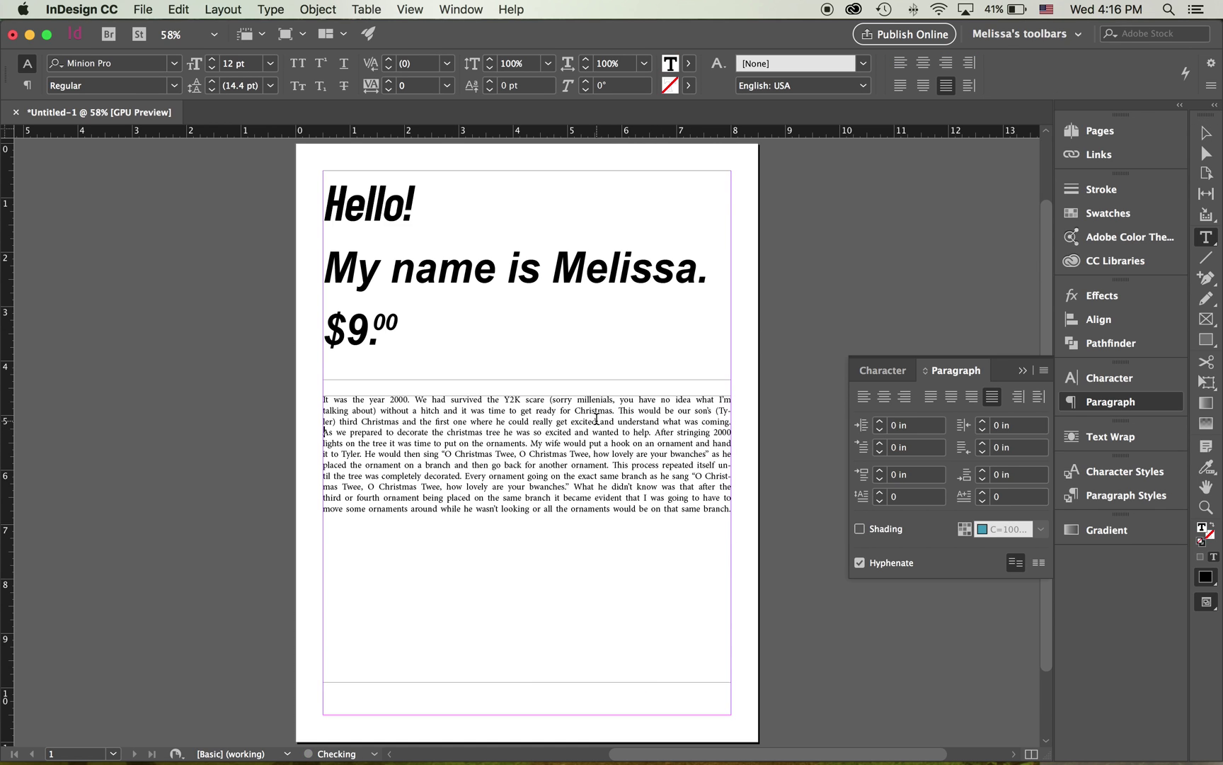
key("Return")
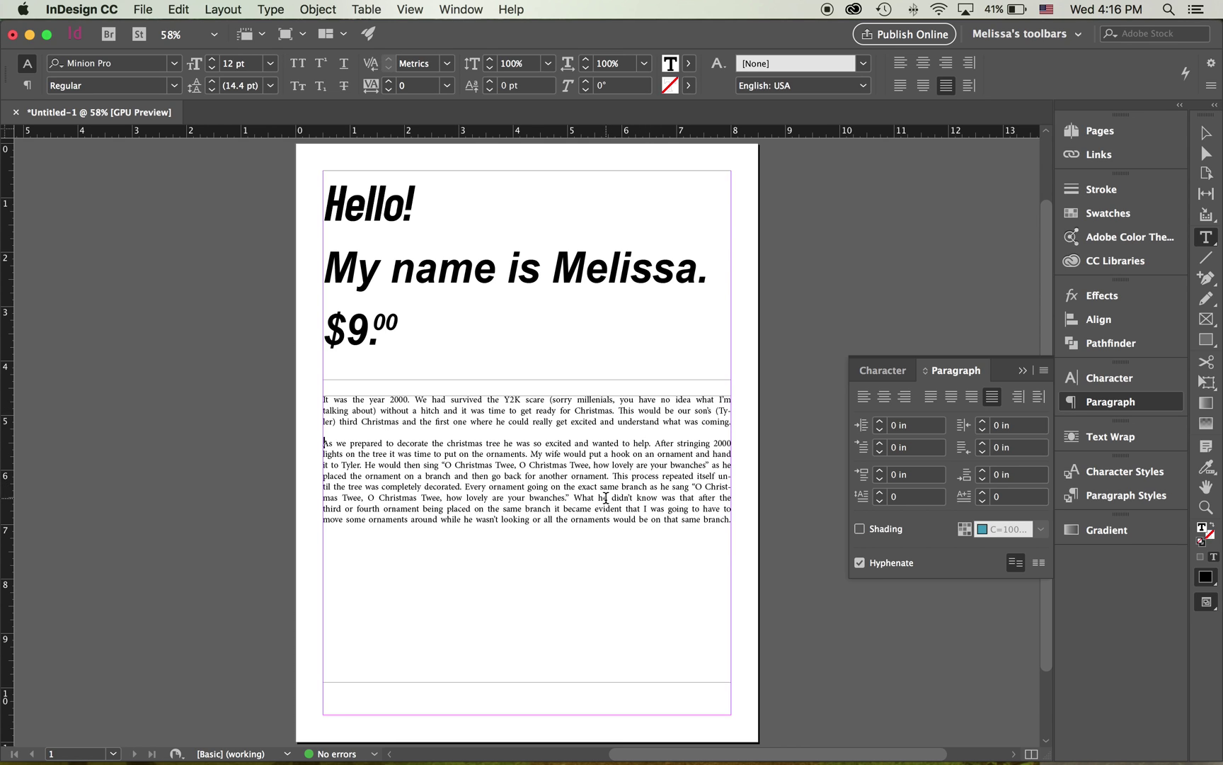
left_click(615, 476)
key("Return")
key("Return")
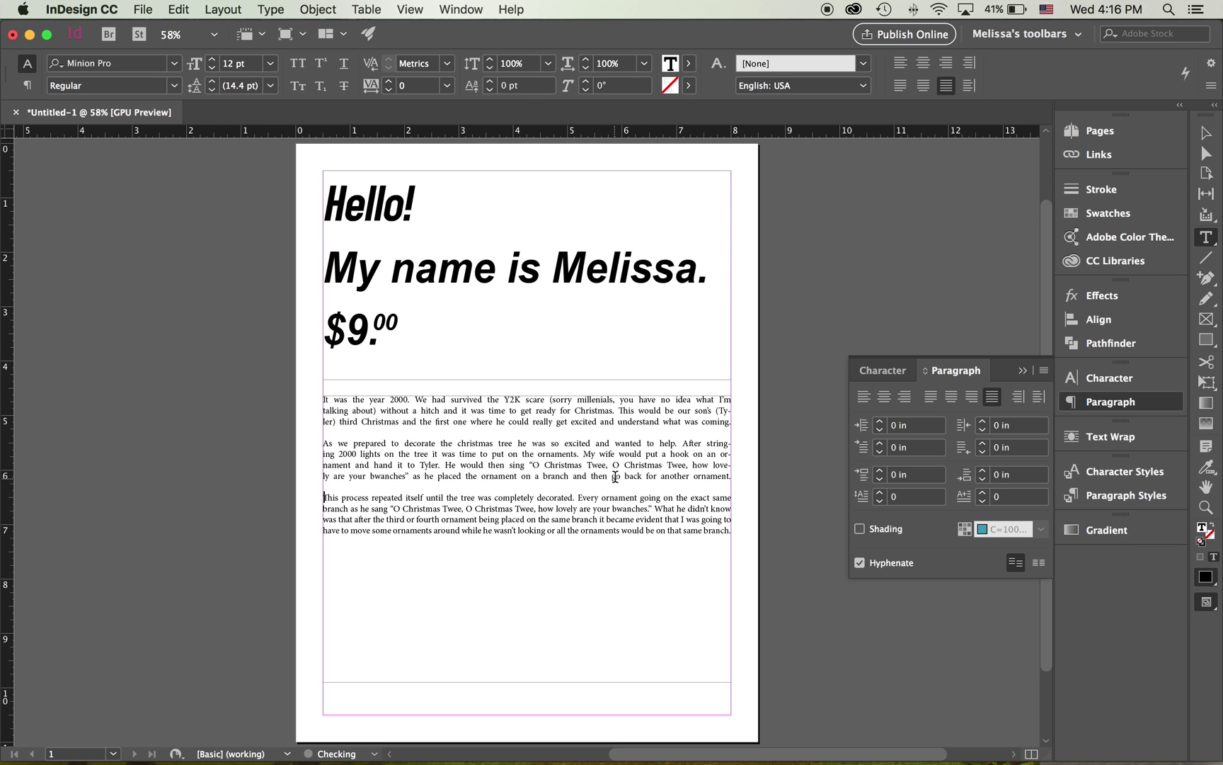
Give the second story paragraph 0.3125 in left and right indents
left_click_drag(330, 439, 736, 472)
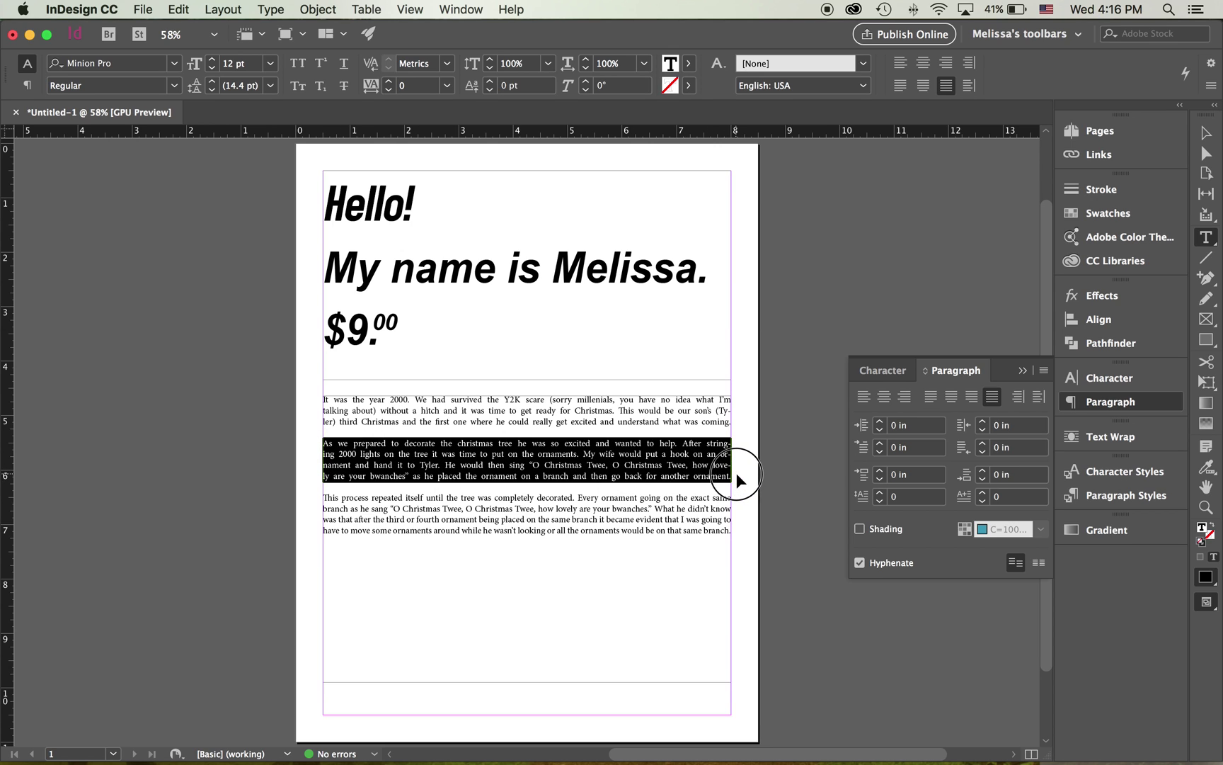
left_click(880, 425)
left_click(880, 425)
left_click(880, 425)
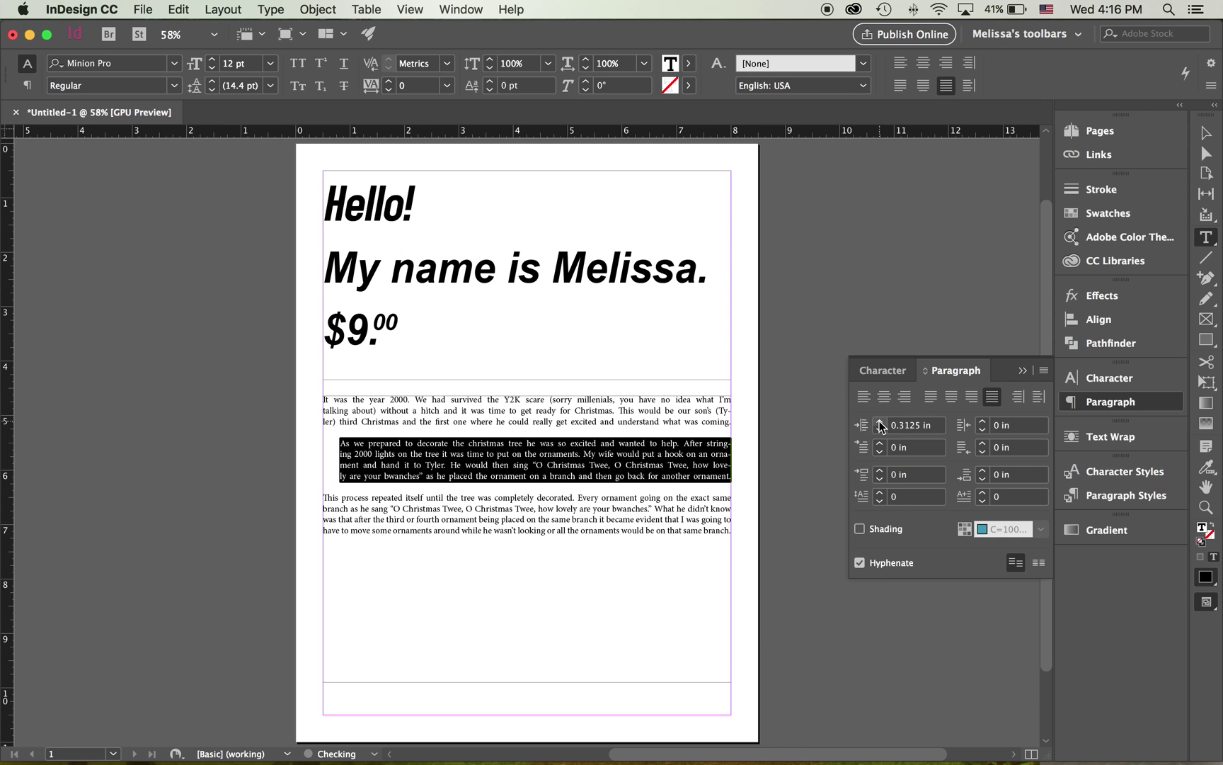
left_click(982, 424)
left_click(982, 424)
left_click(983, 424)
left_click(983, 423)
left_click(983, 424)
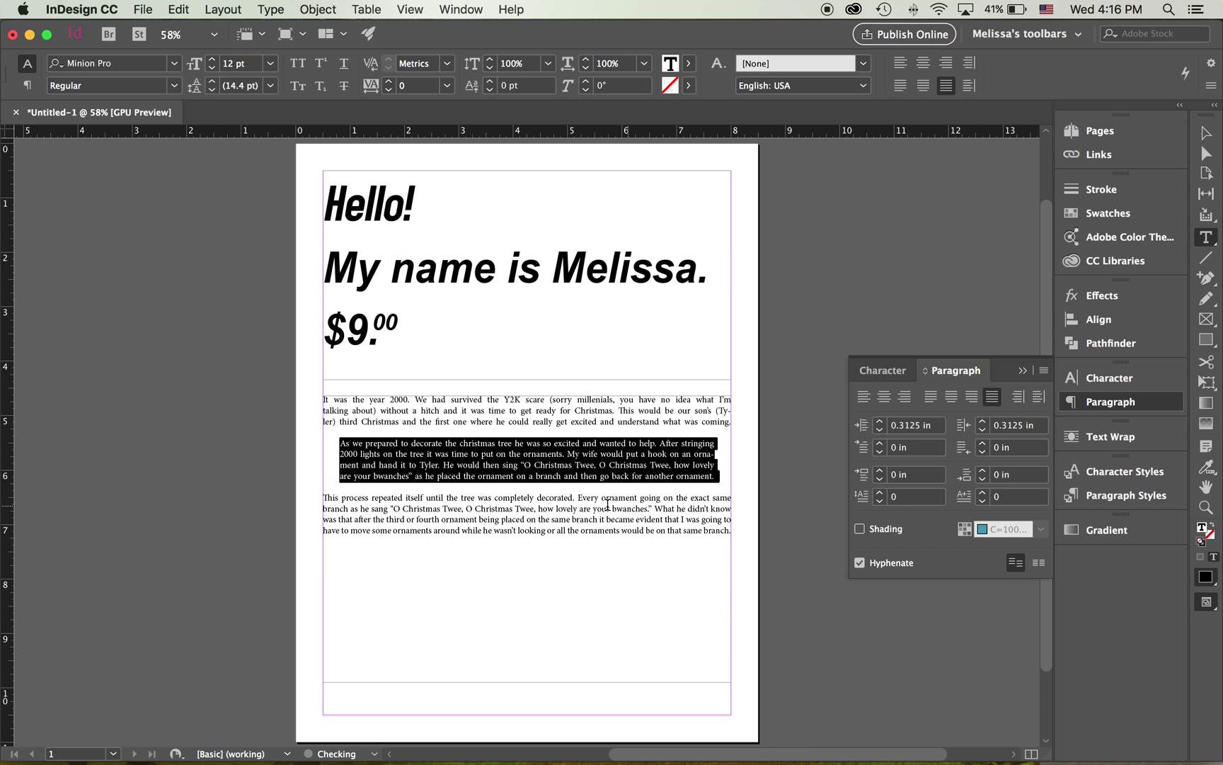
left_click(649, 458)
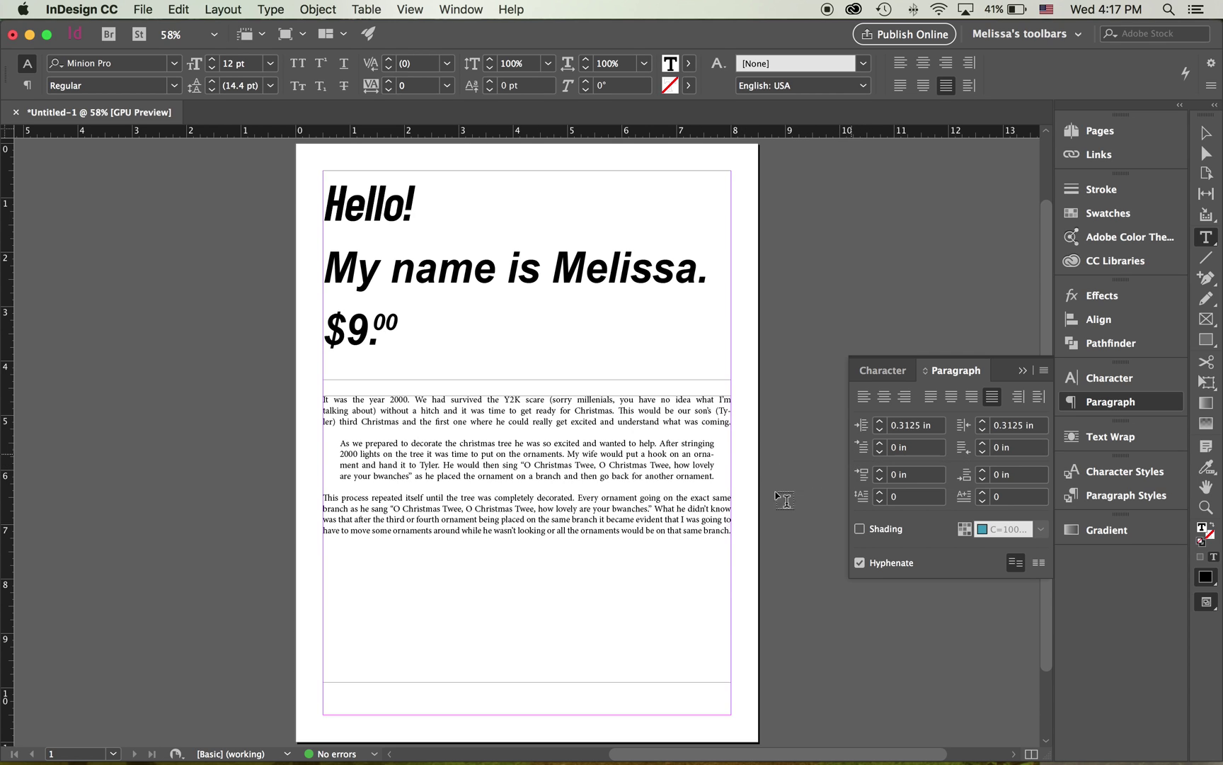
Set the last story paragraph's first-line indent to 0.25 in and last-line right indent to 0.375 in
left_click_drag(732, 529, 323, 496)
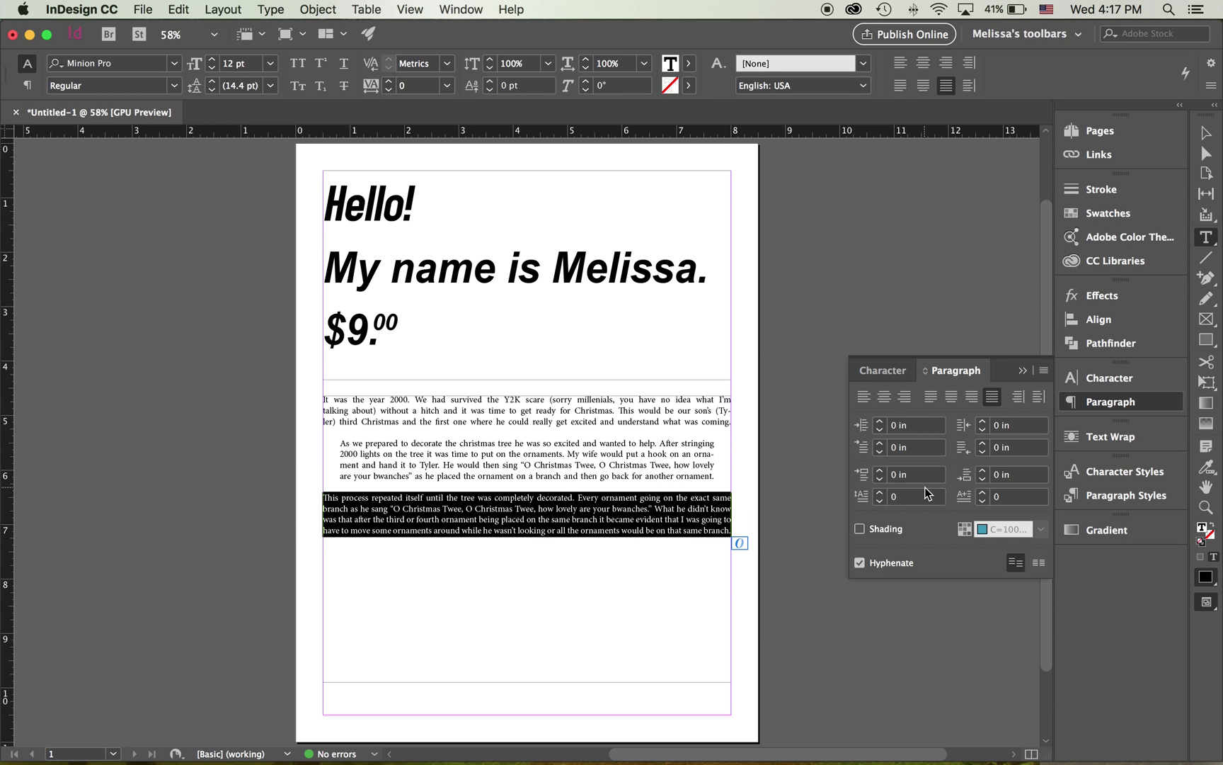
left_click(881, 444)
left_click(880, 444)
left_click(881, 444)
left_click(880, 444)
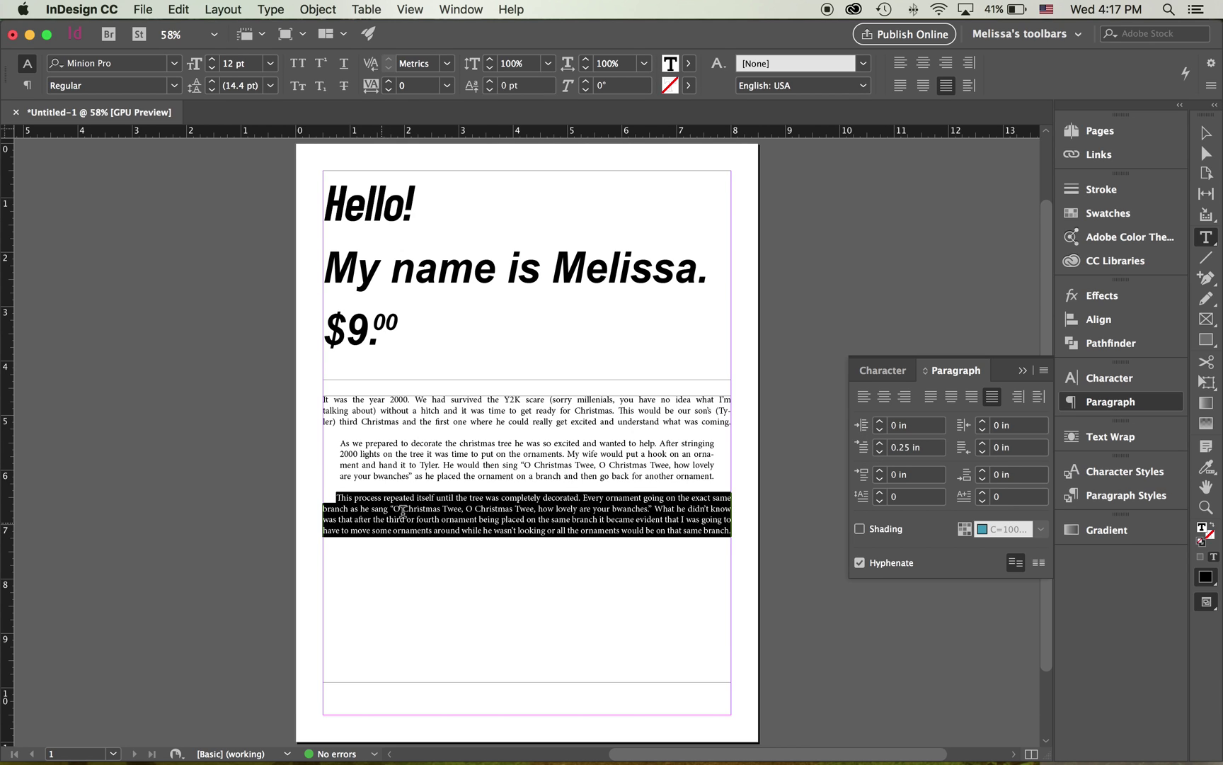
left_click(982, 442)
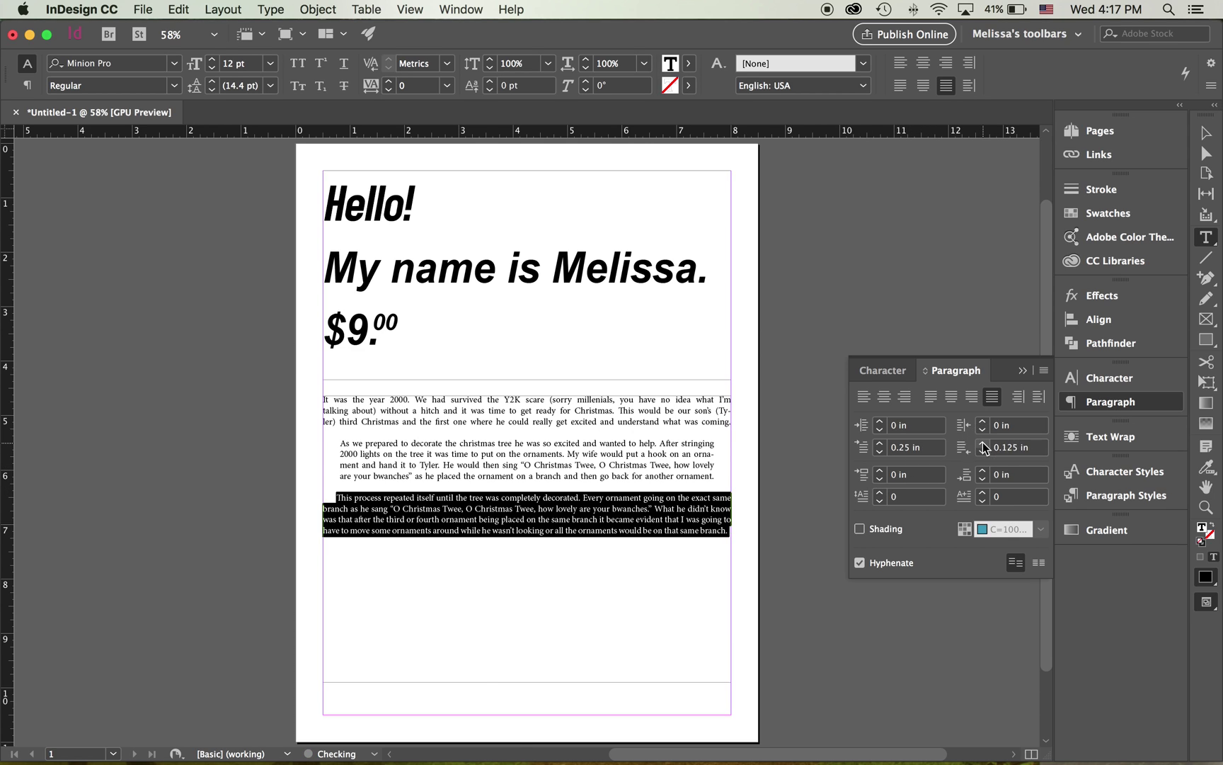
left_click(983, 442)
left_click(982, 442)
left_click(982, 443)
left_click(982, 442)
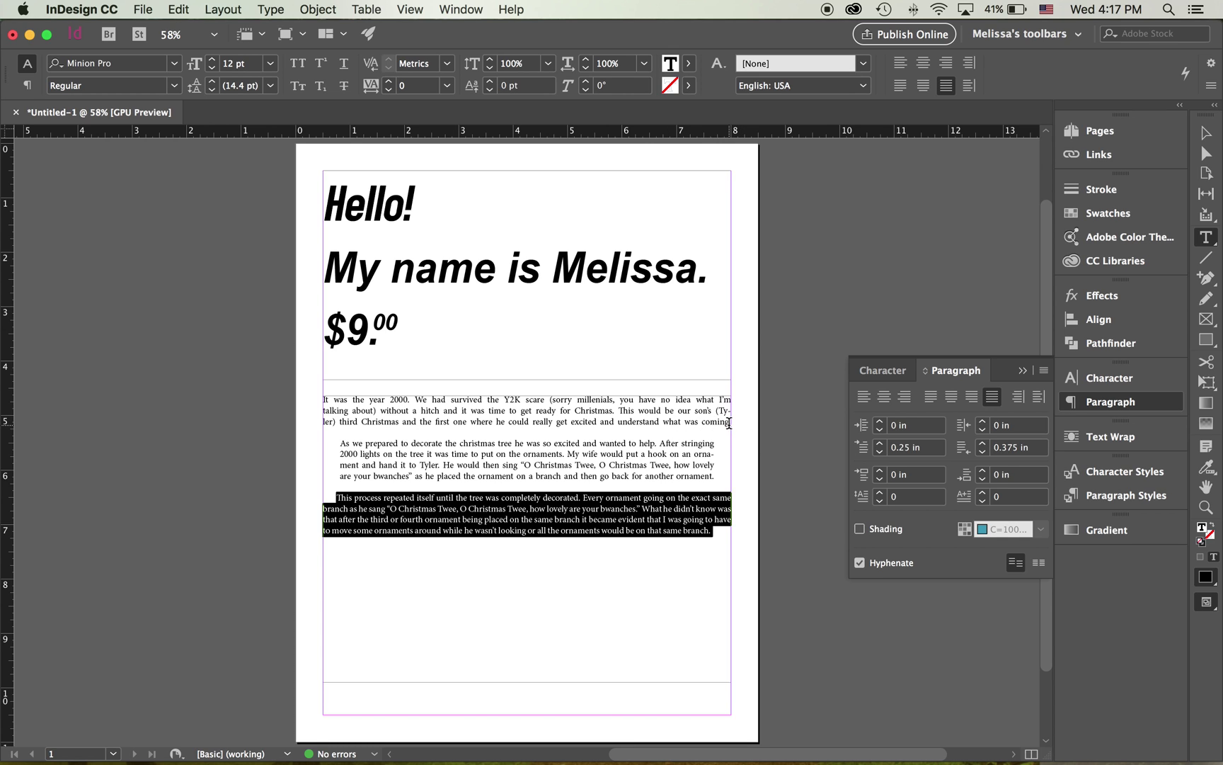
Raise the first paragraph's Drop Cap Number of Lines to 3 so the 'I' drops three lines
left_click_drag(730, 421, 313, 400)
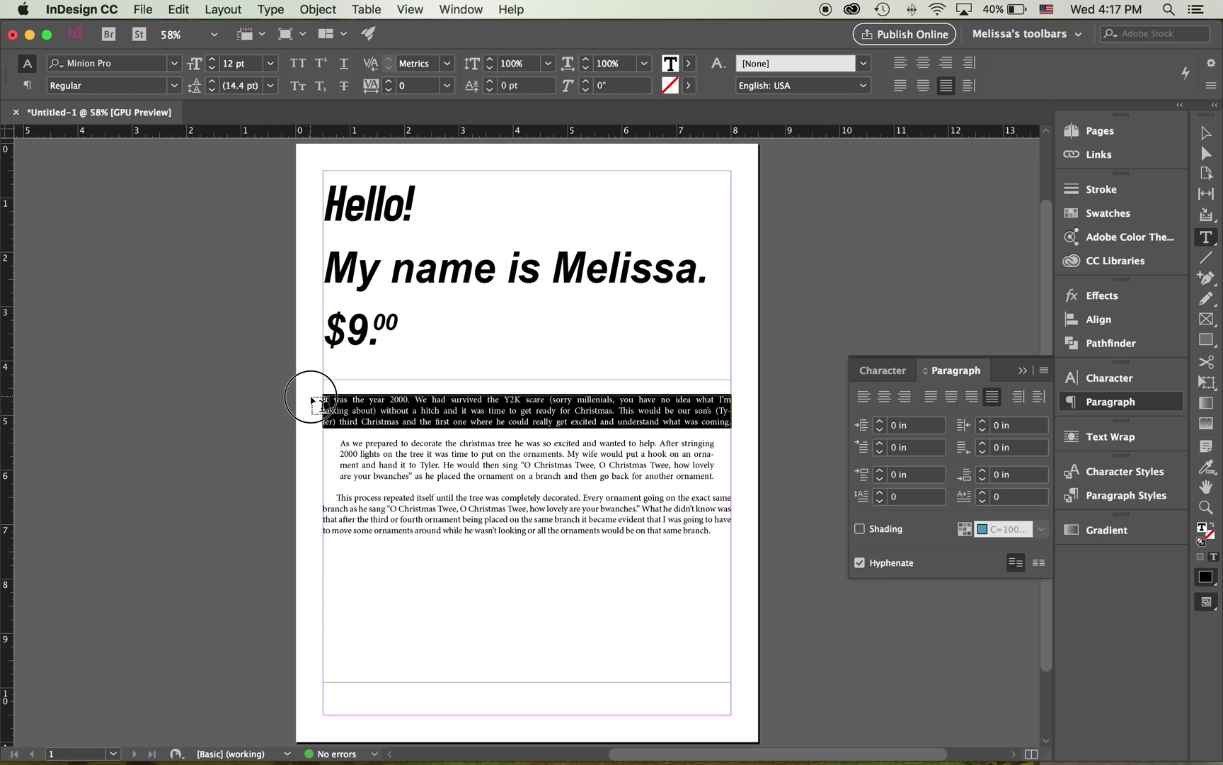
left_click(880, 492)
left_click(880, 493)
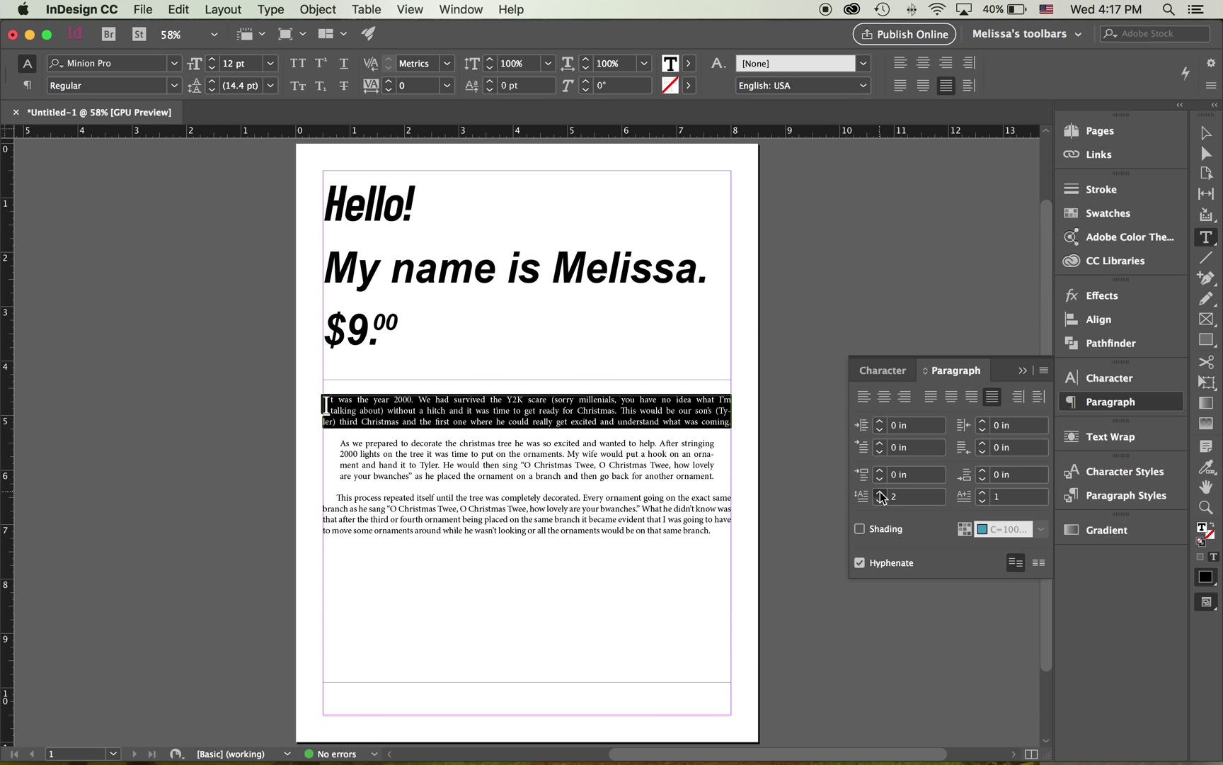
left_click(880, 492)
left_click(374, 408)
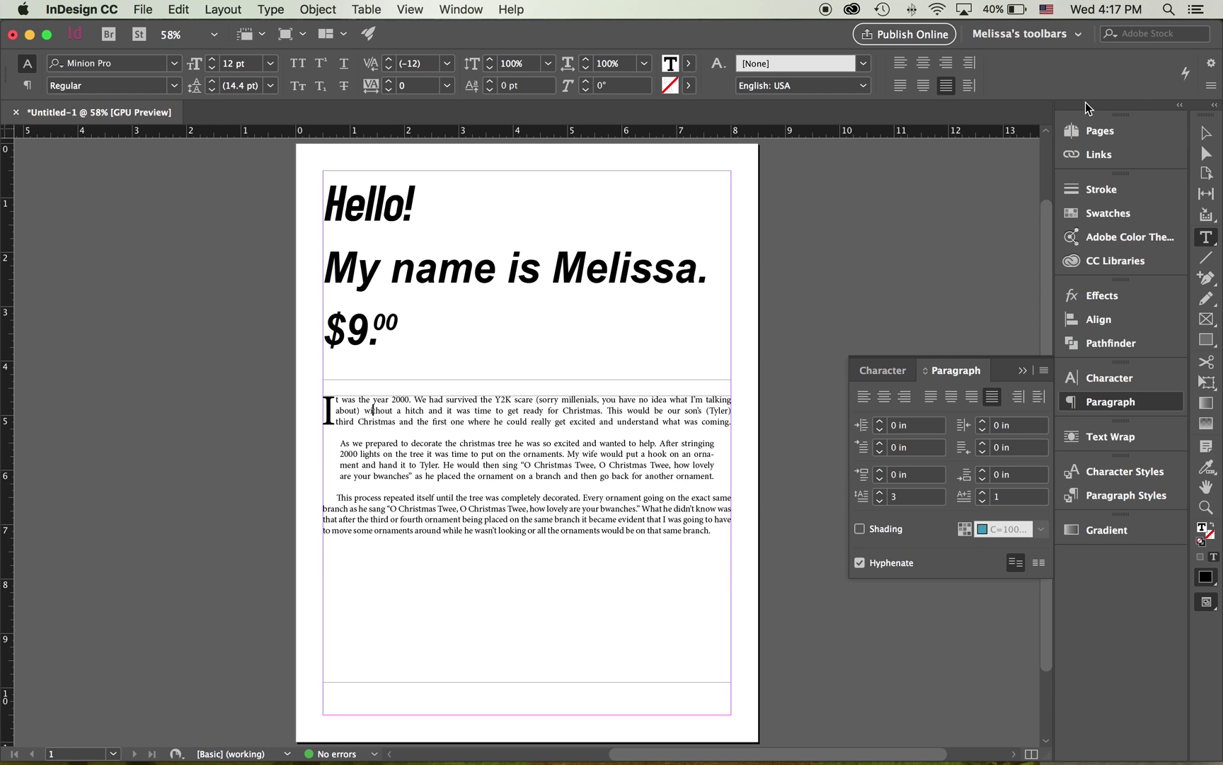
Left-align the body text and set the first paragraph's drop cap lines to 0
left_click(1205, 130)
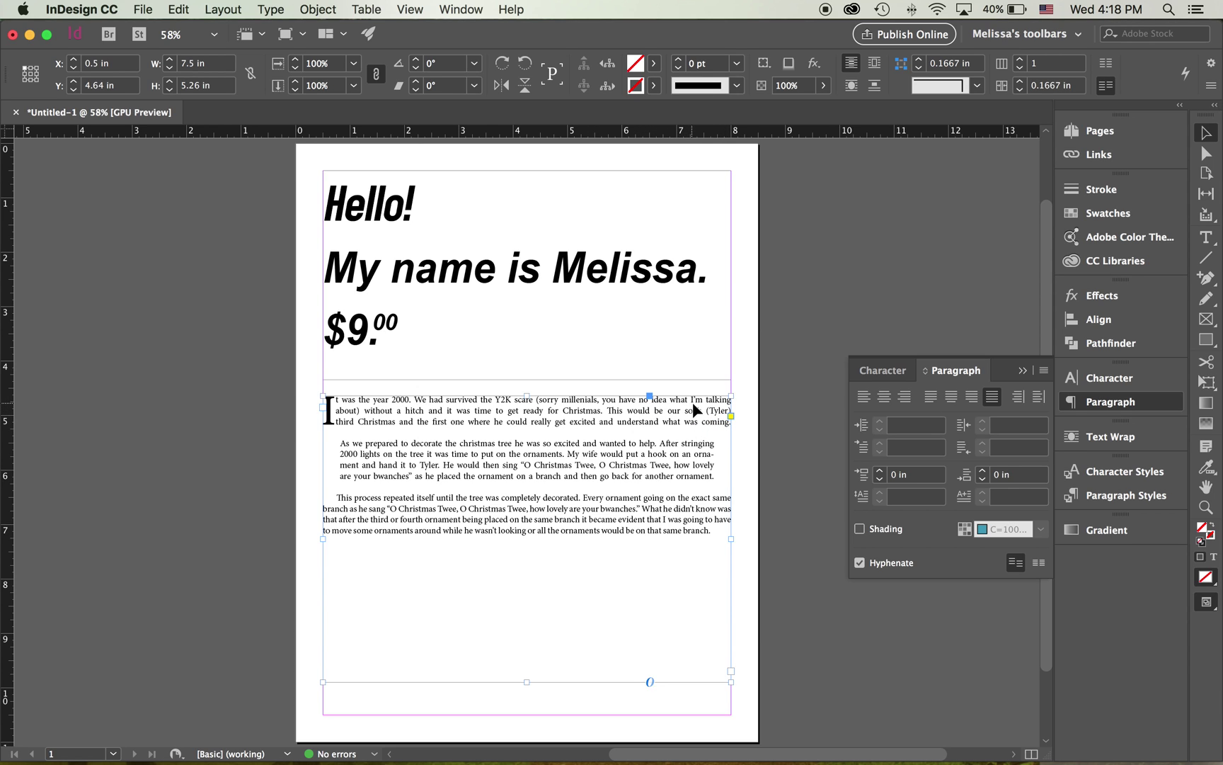
left_click(864, 398)
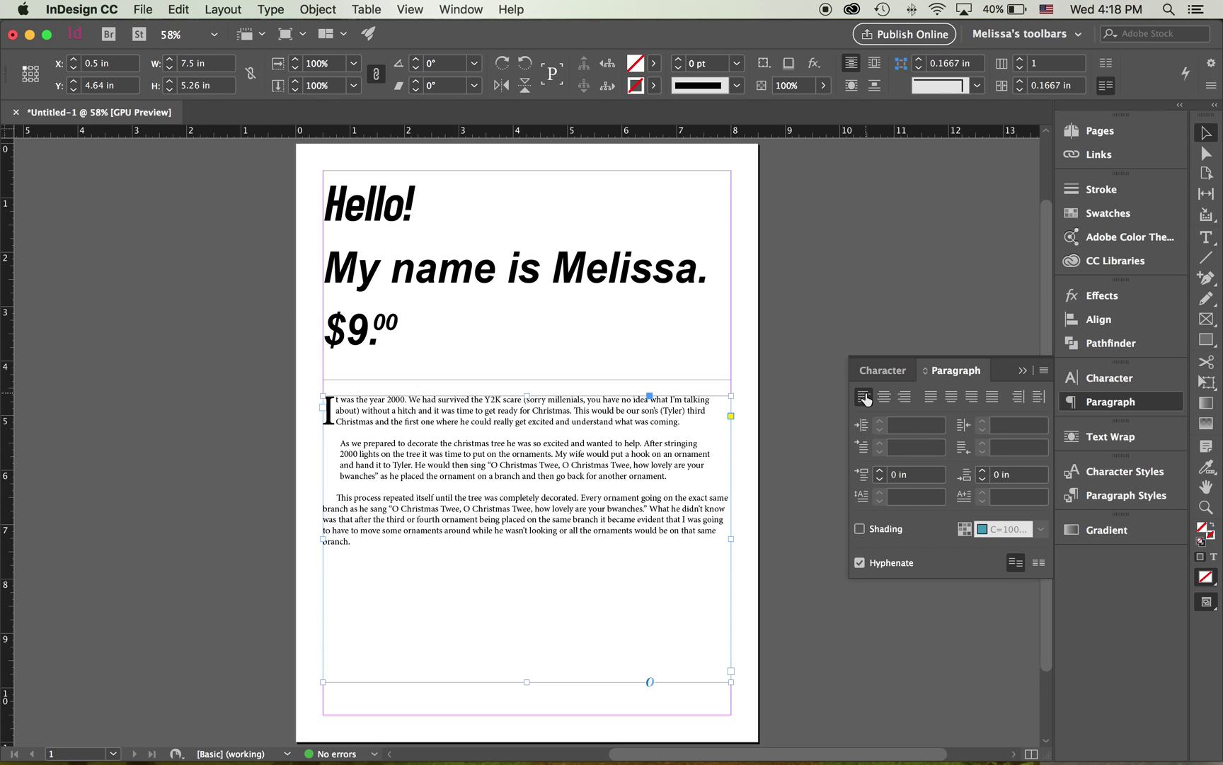
double_click(439, 429)
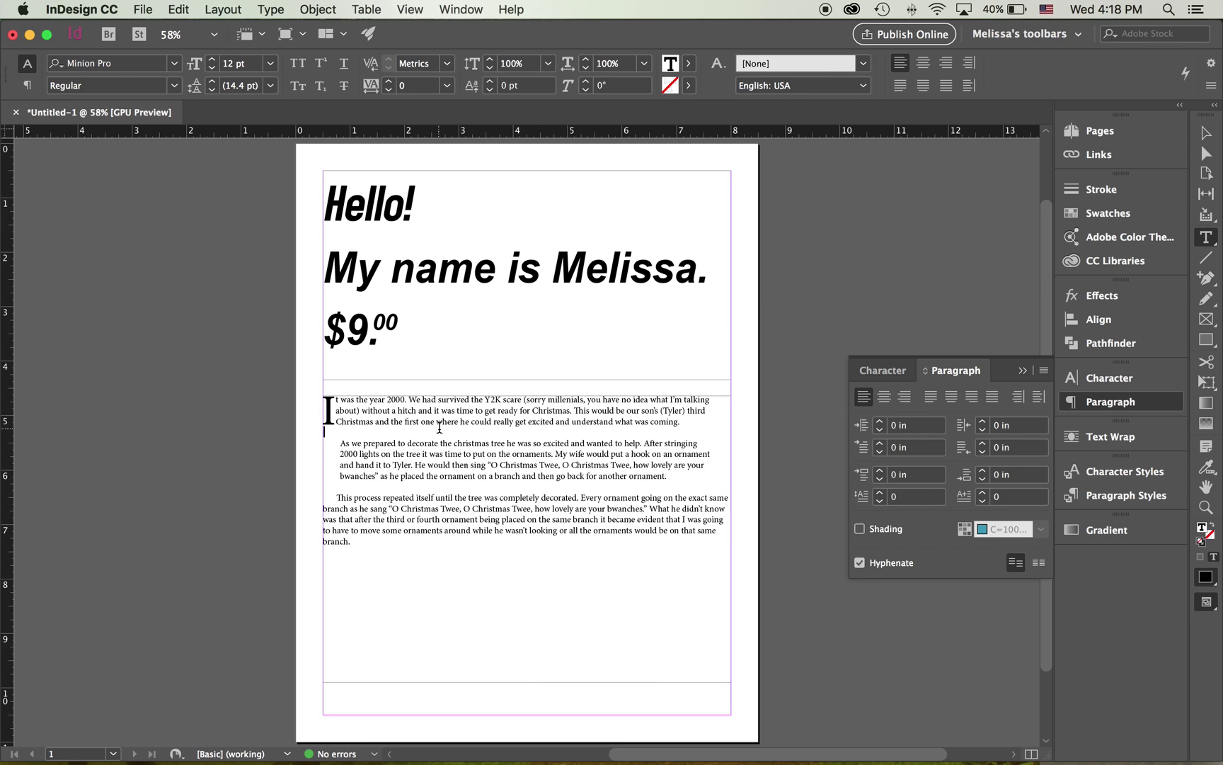
left_click_drag(685, 420, 306, 401)
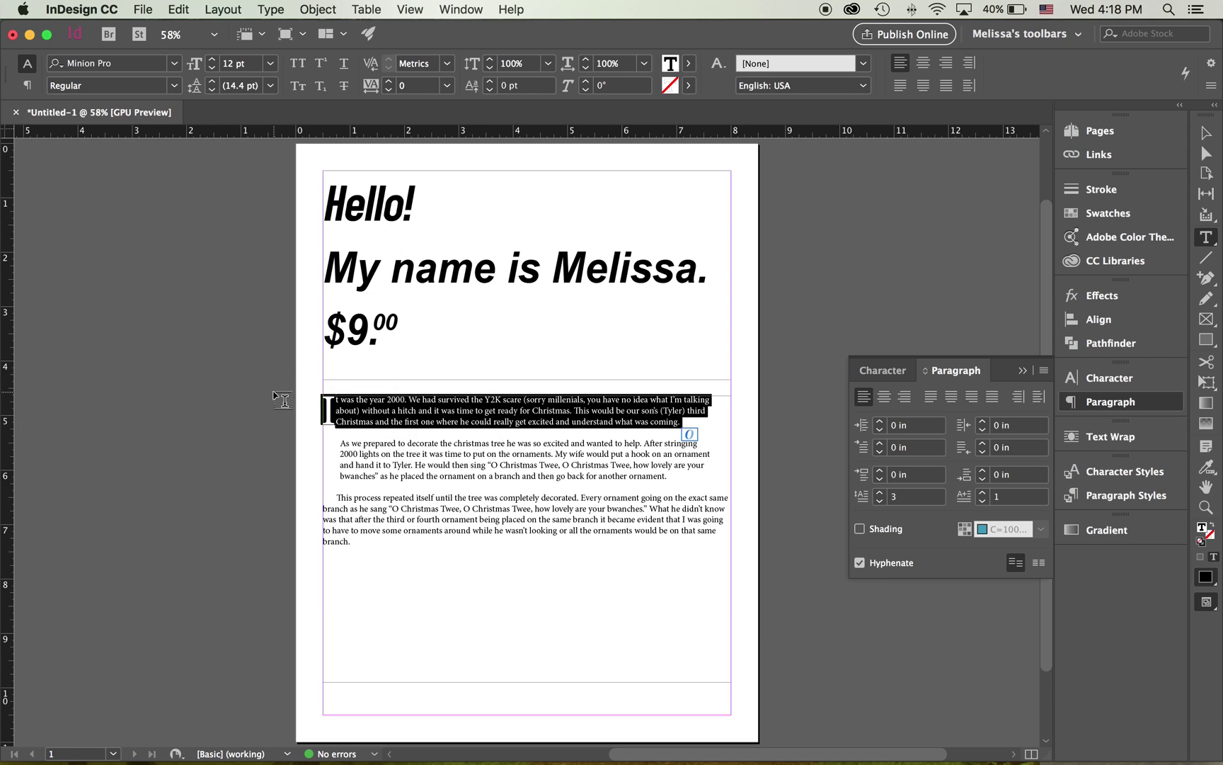
left_click(901, 498)
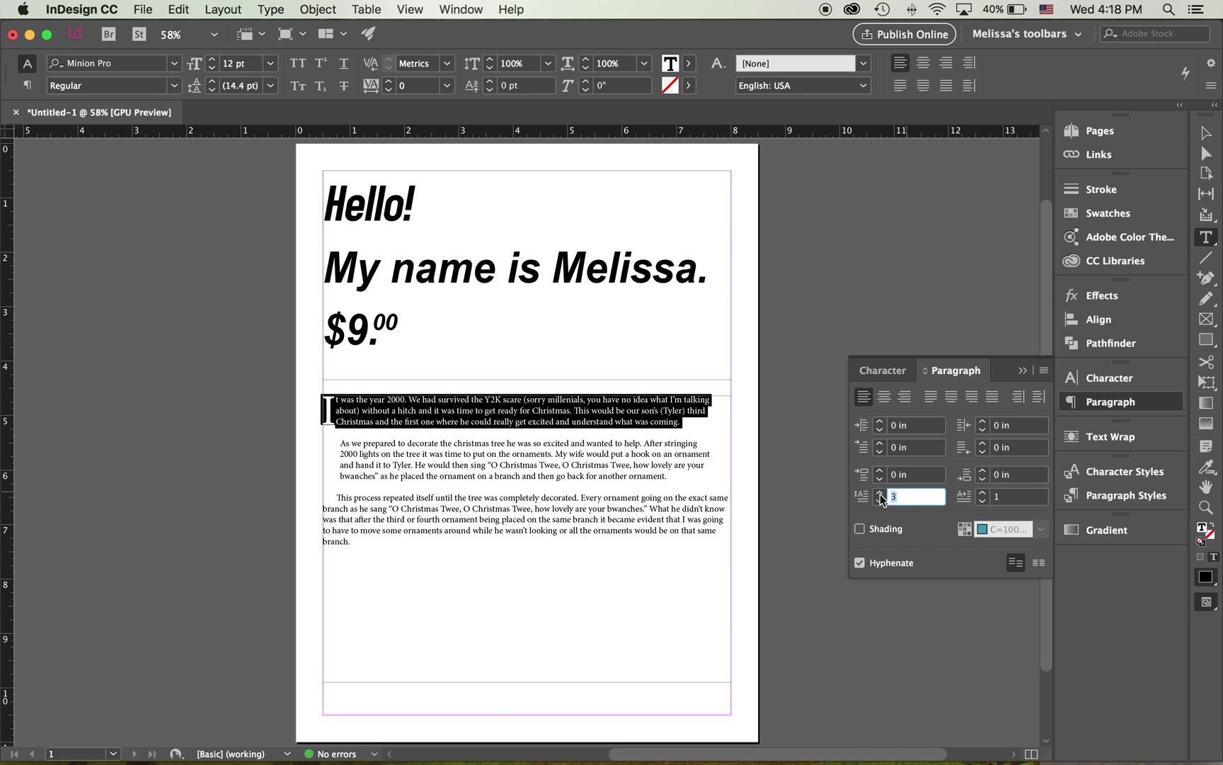
type("0")
key("Tab")
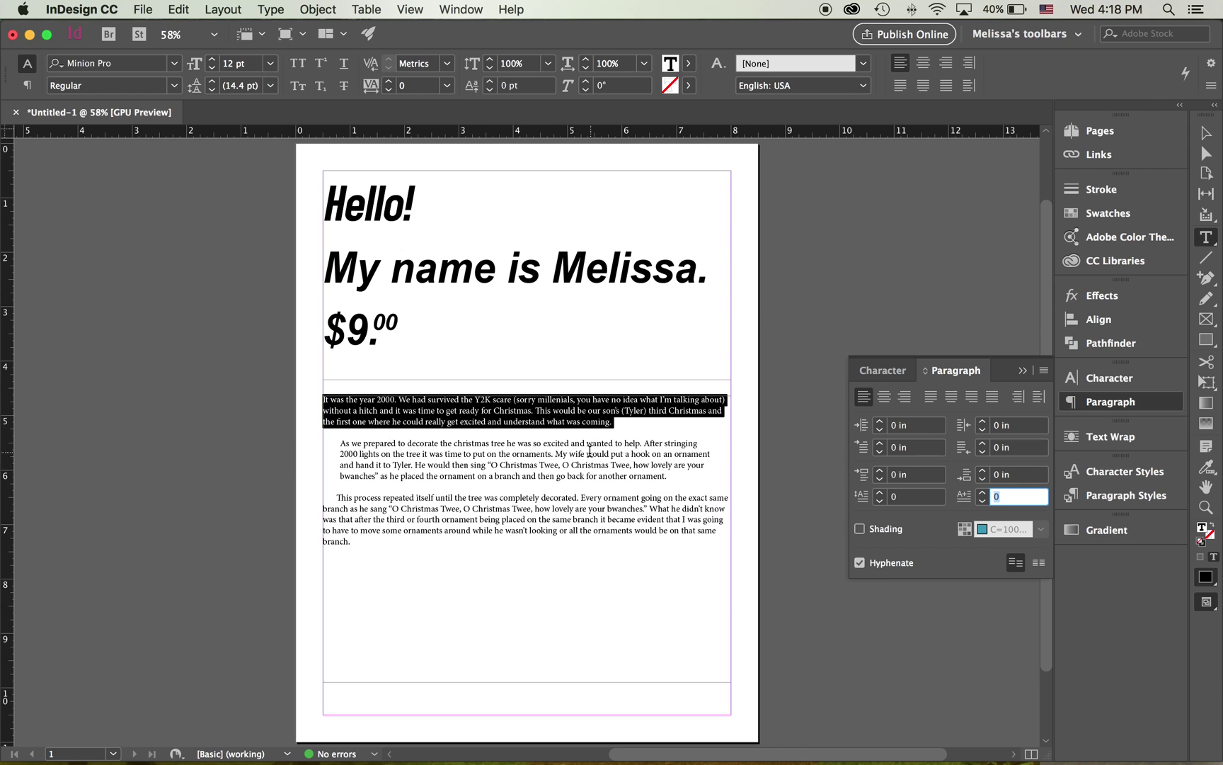
Uncheck Hyphenate for the whole body text frame in the Paragraph panel
left_click(1206, 132)
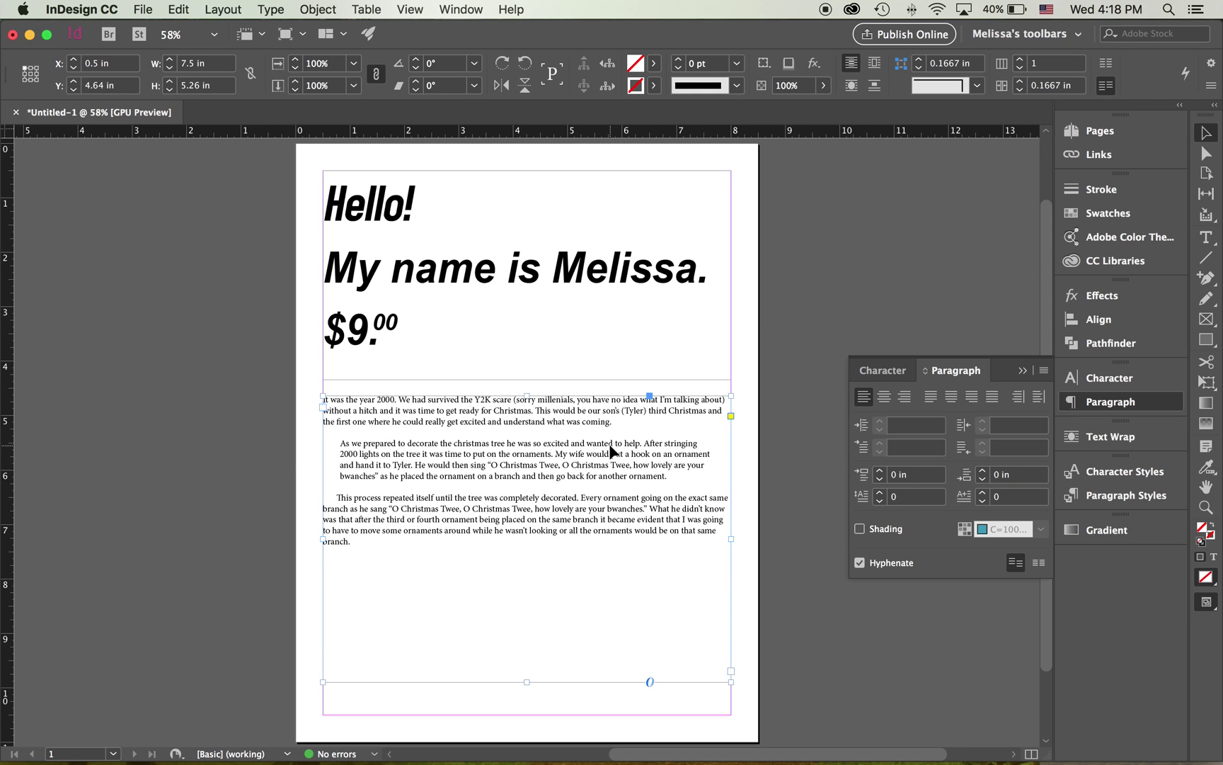
left_click(859, 563)
left_click(891, 372)
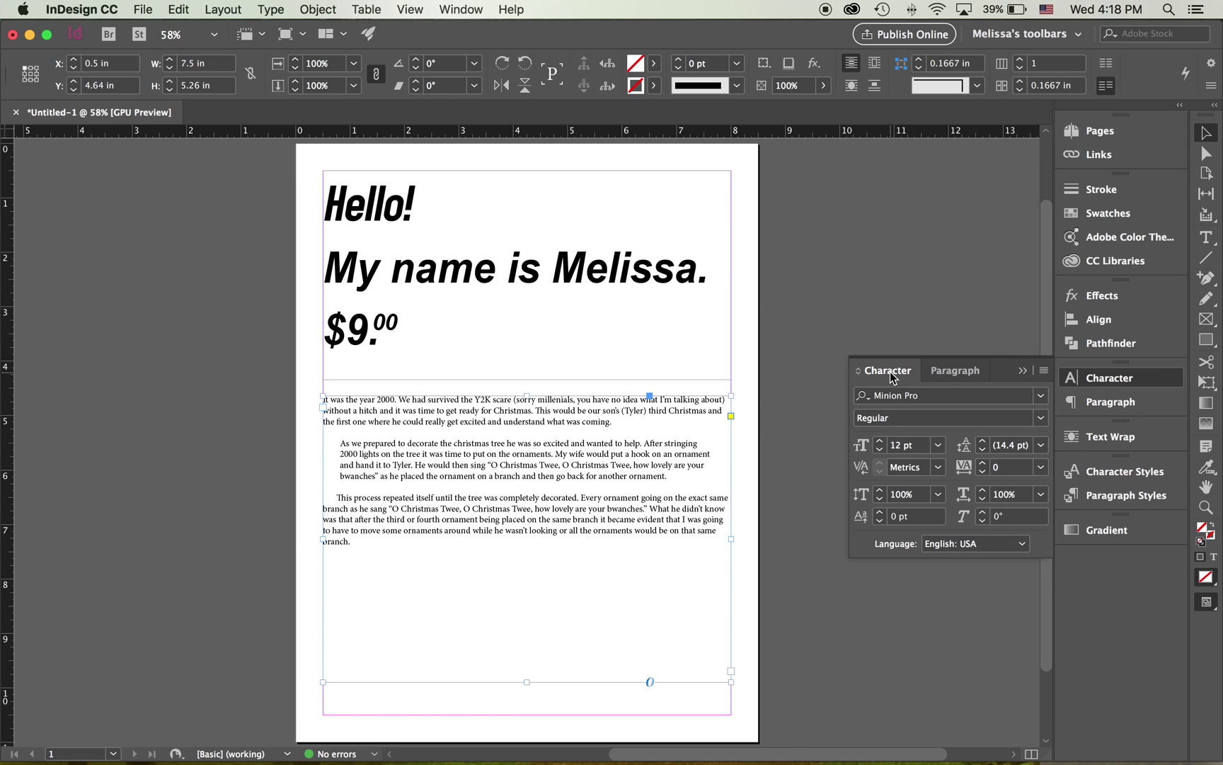
left_click(953, 371)
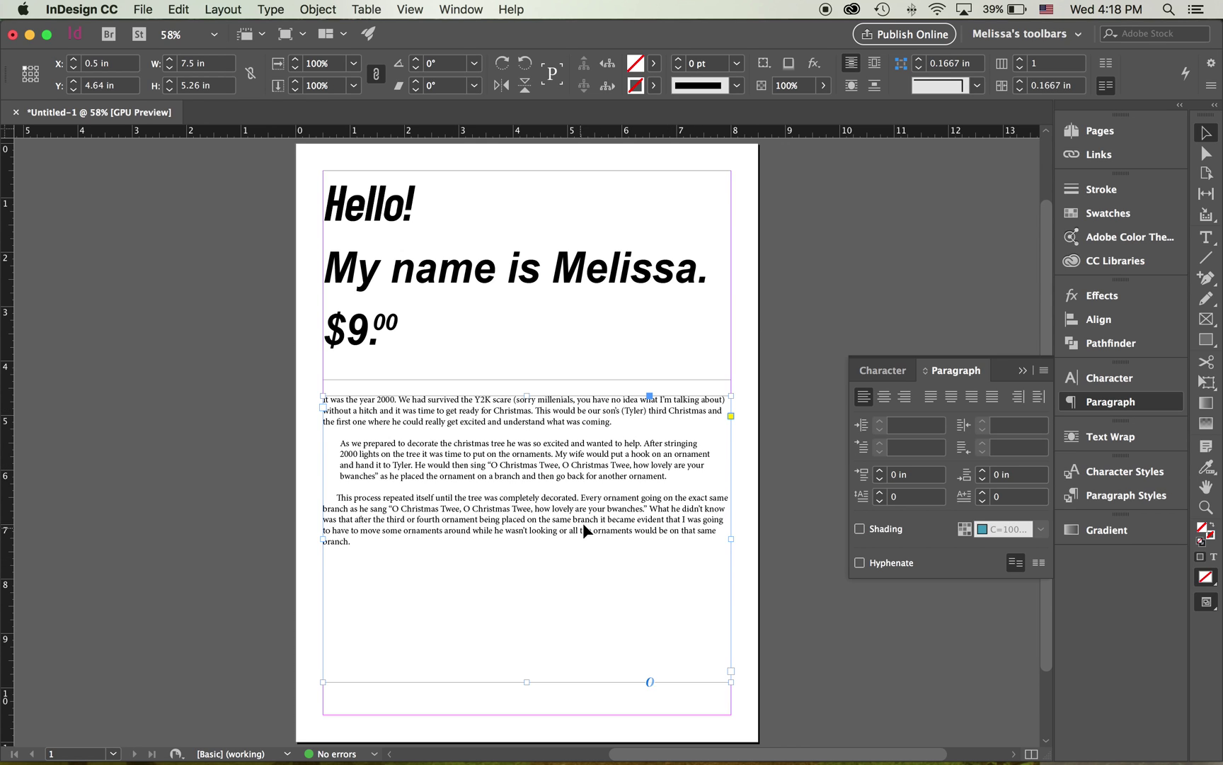
Resize the body text frame to about 2.54 × 4.54 in, leaving its text overset
left_click(731, 540)
left_click_drag(731, 540, 544, 539)
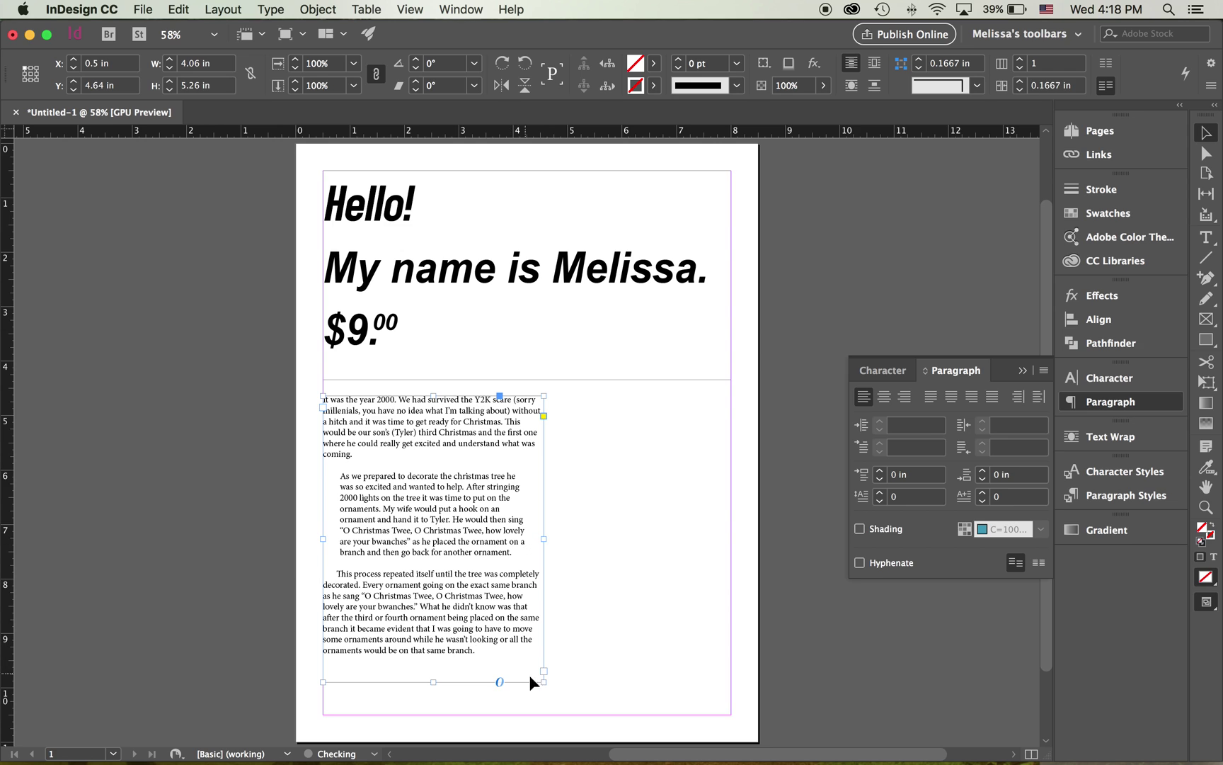
left_click_drag(544, 681, 467, 646)
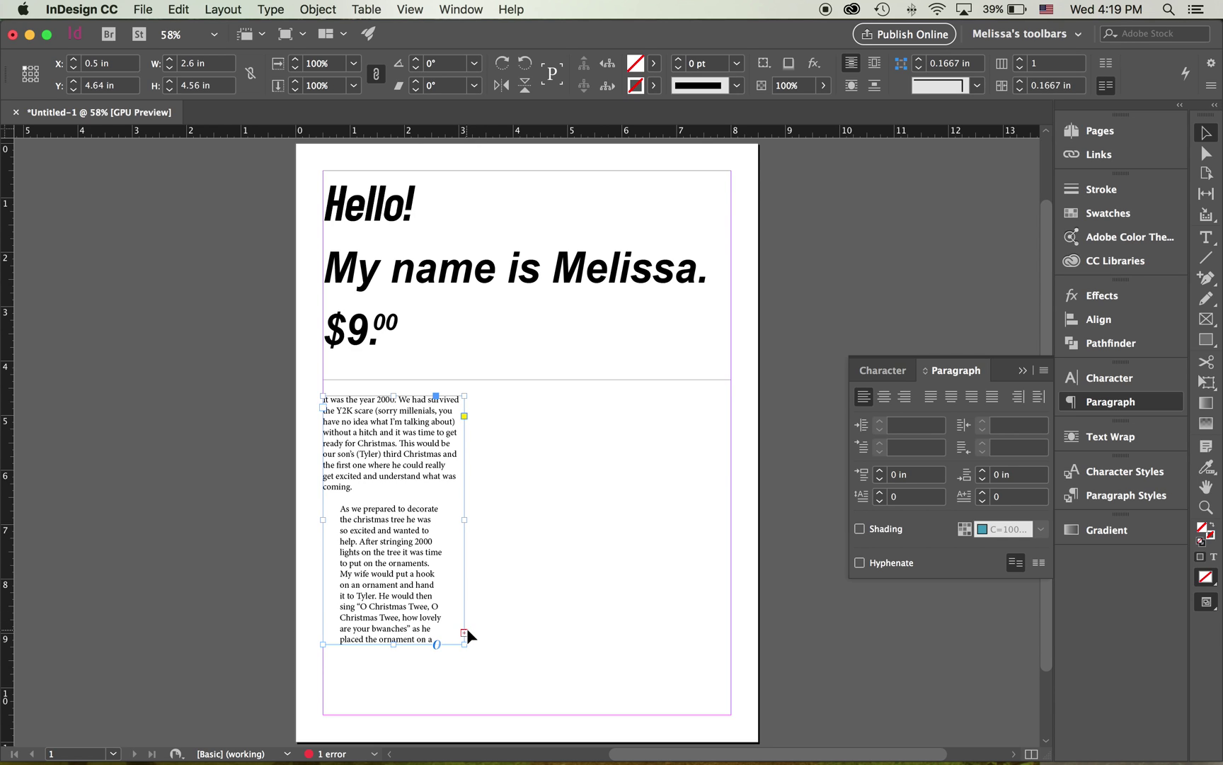
left_click_drag(464, 644, 461, 643)
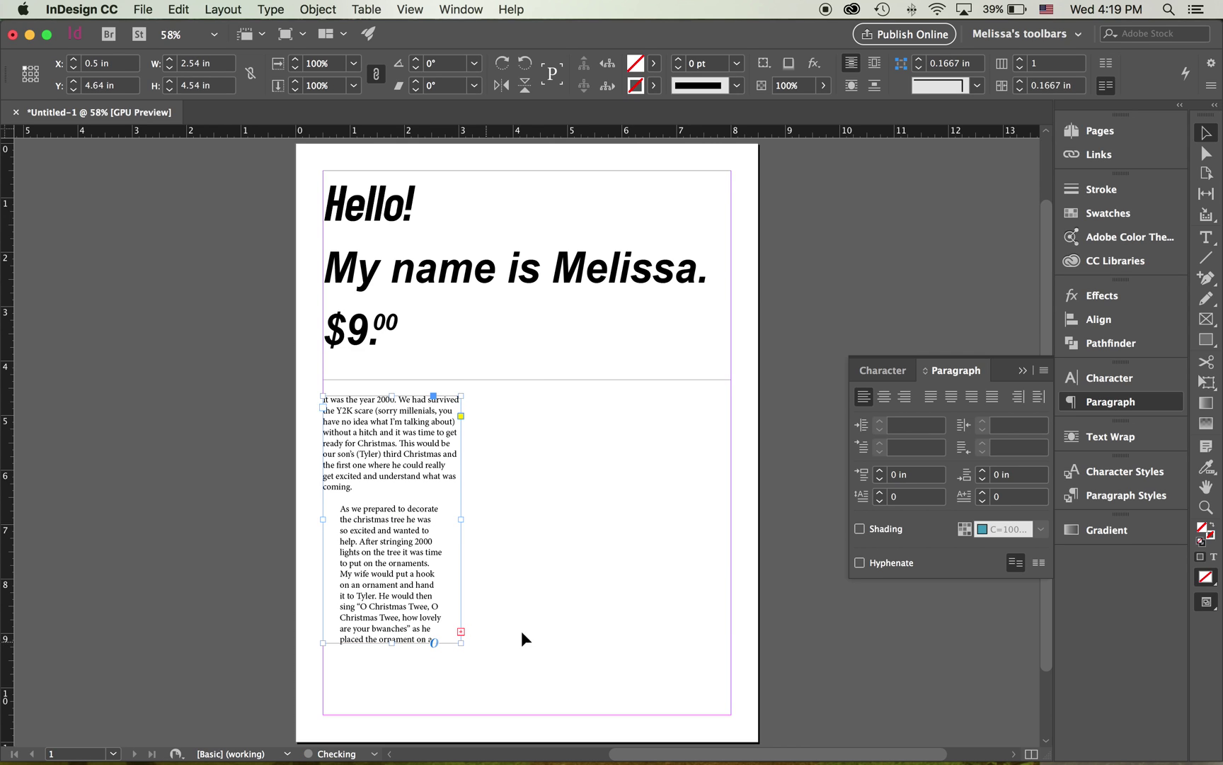
Load the overset text and draw a second linked frame to the right of the first
left_click(460, 630)
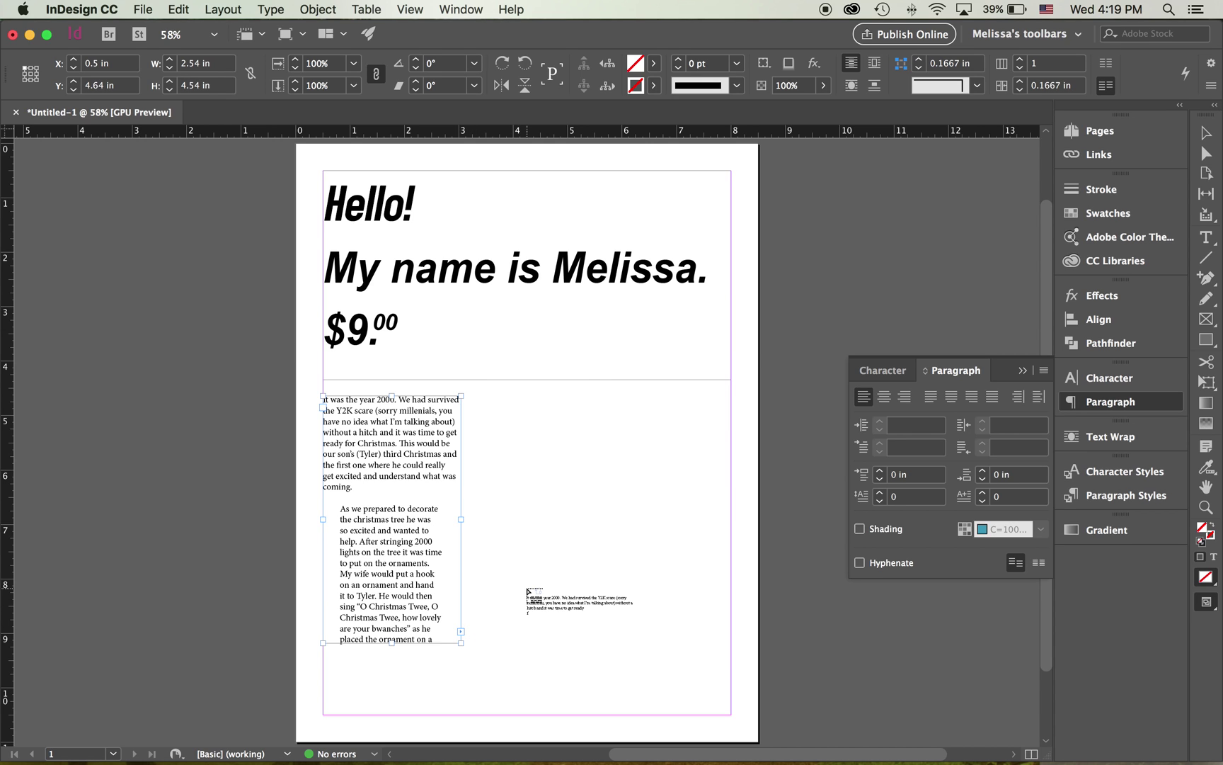
scroll(486, 387, "up", 2)
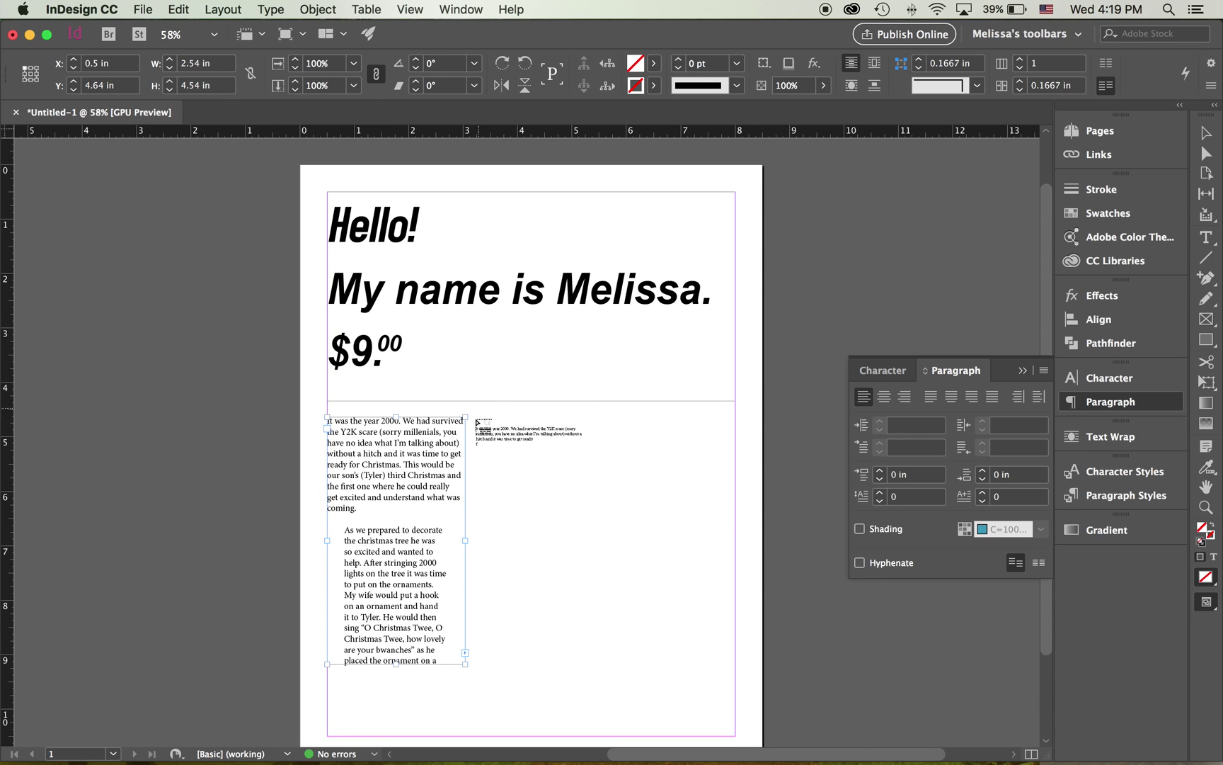
left_click_drag(483, 418, 610, 666)
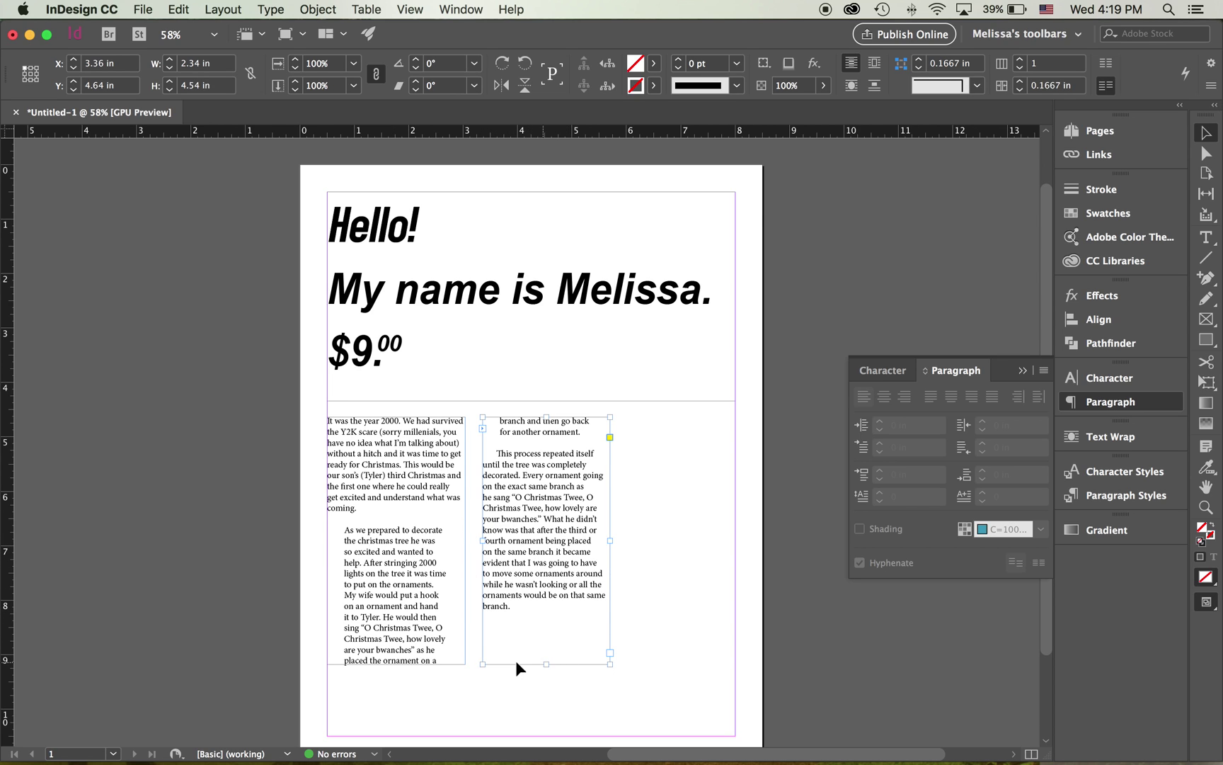
Adjust the left frame's bottom edge, finally returning it to its earlier height
left_click(402, 657)
left_click_drag(397, 664, 396, 702)
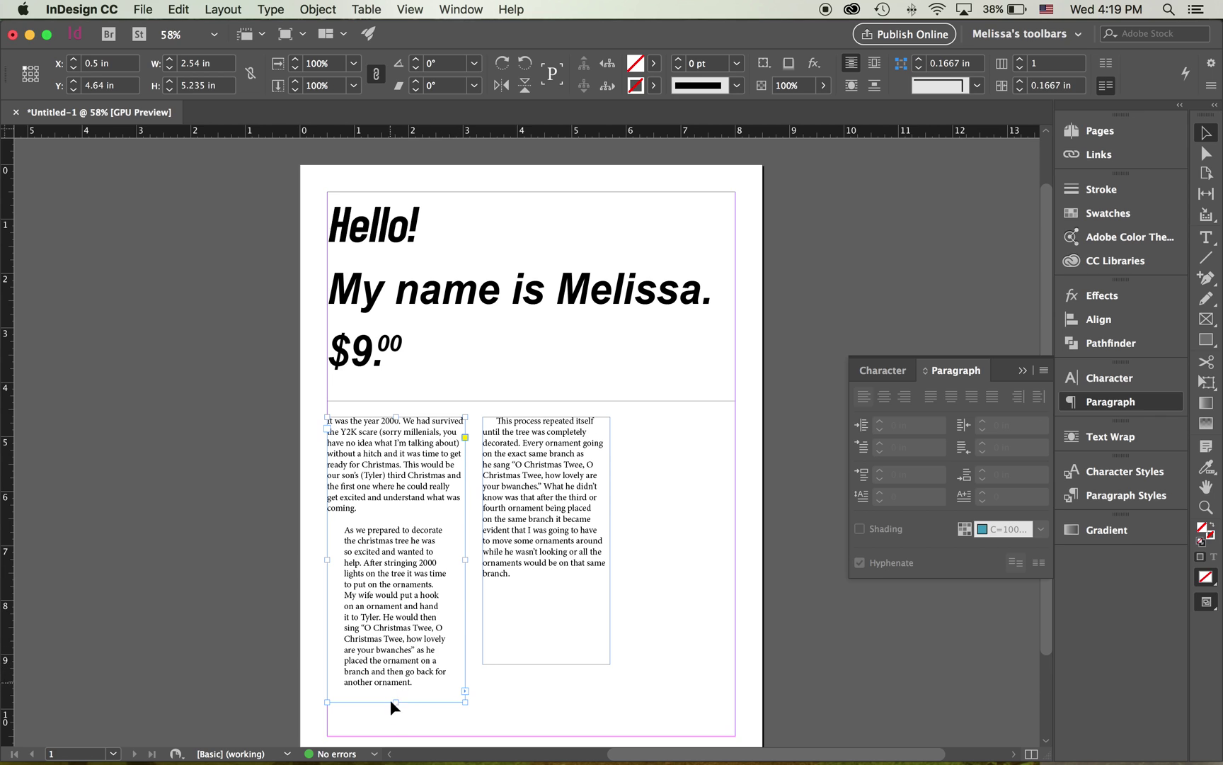
left_click_drag(395, 702, 394, 698)
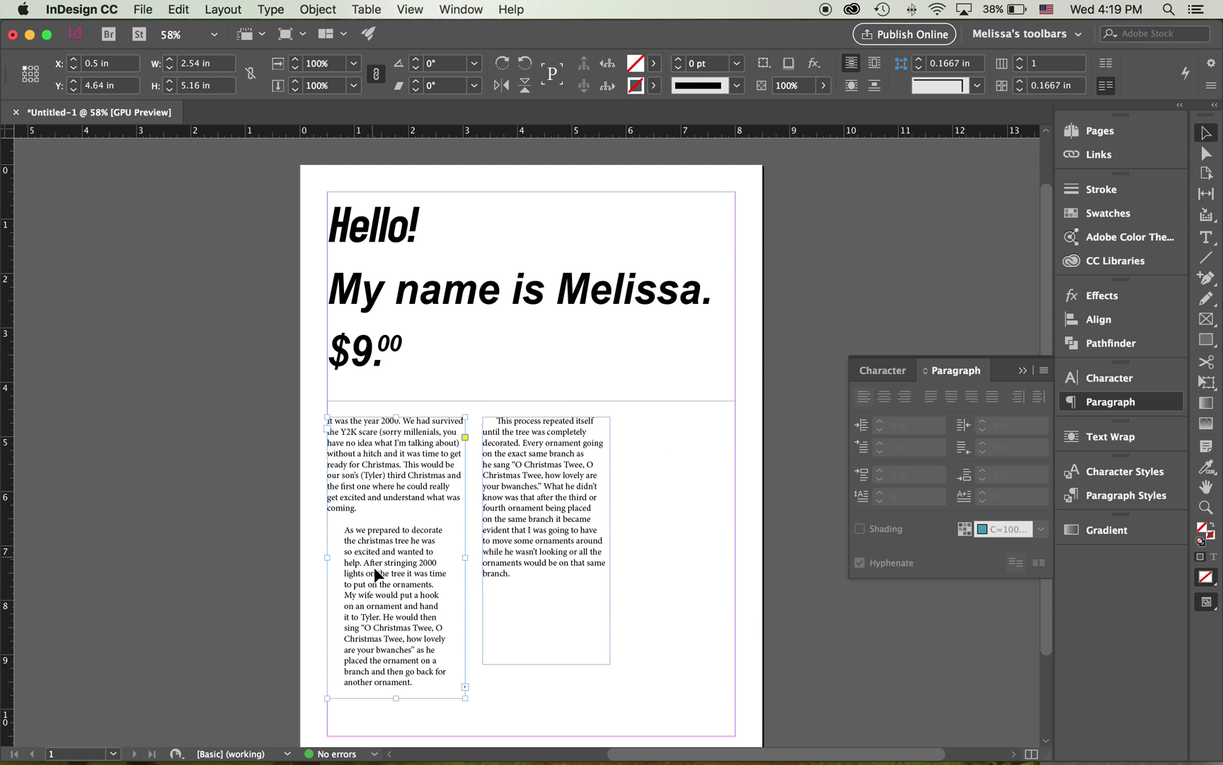
left_click_drag(396, 698, 396, 664)
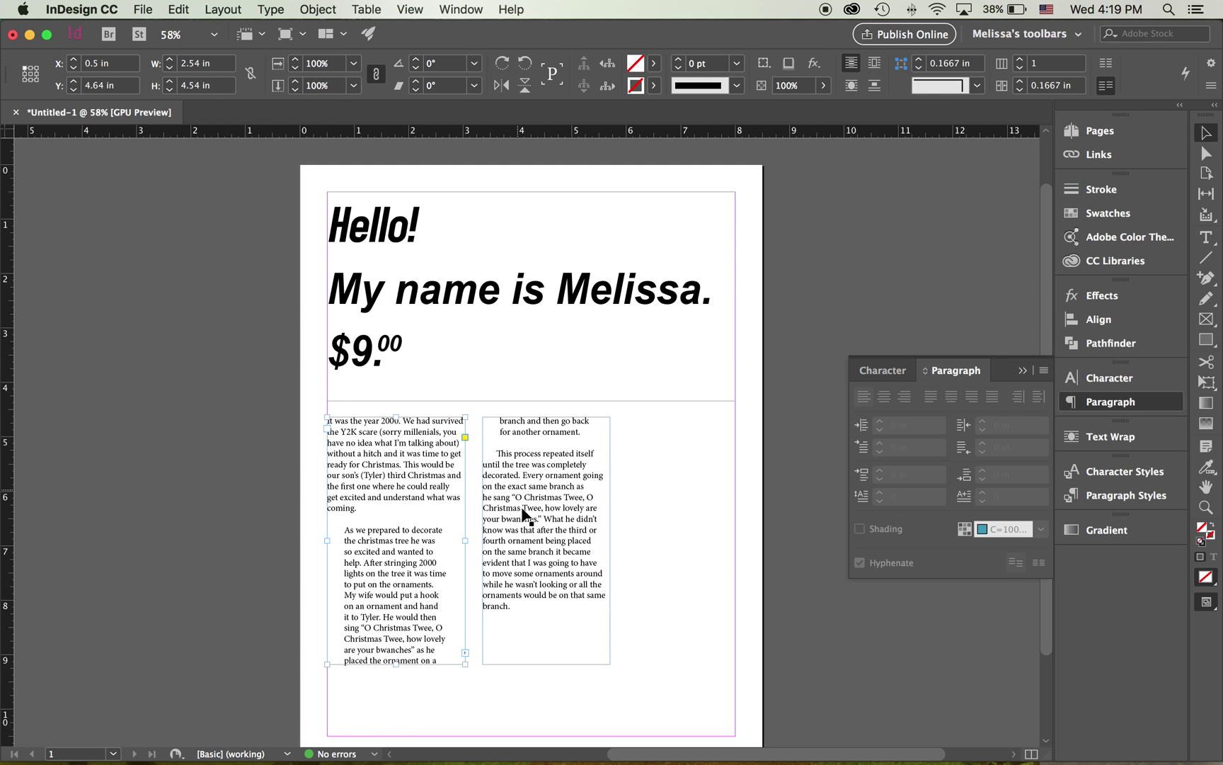